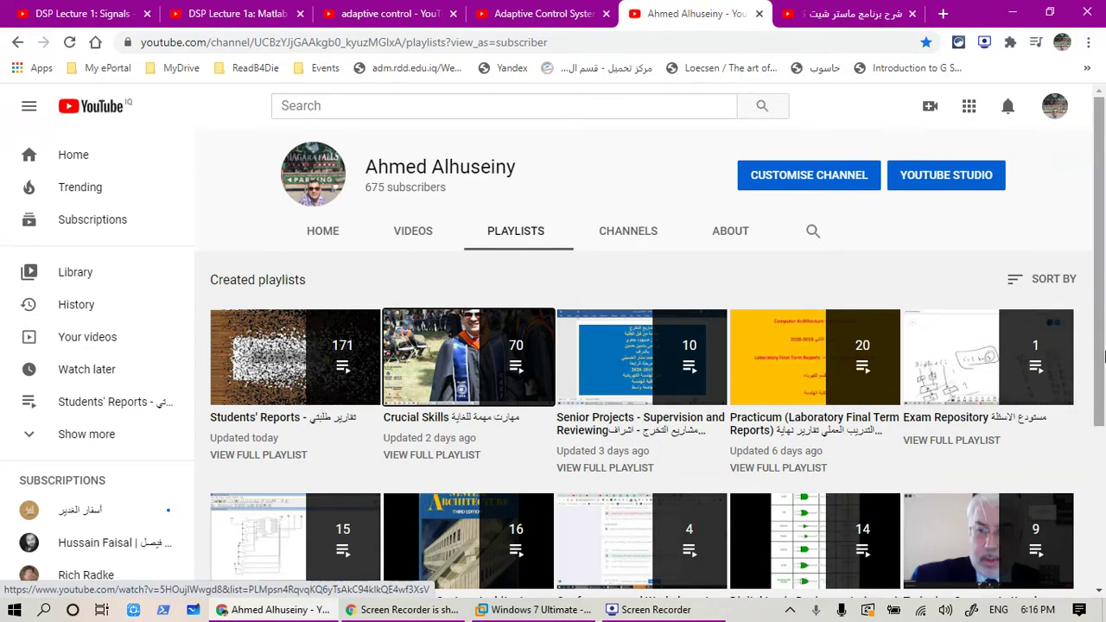
Bring up the 2019–2020 master sheet tutorial video and look over its player and title
click(890, 16)
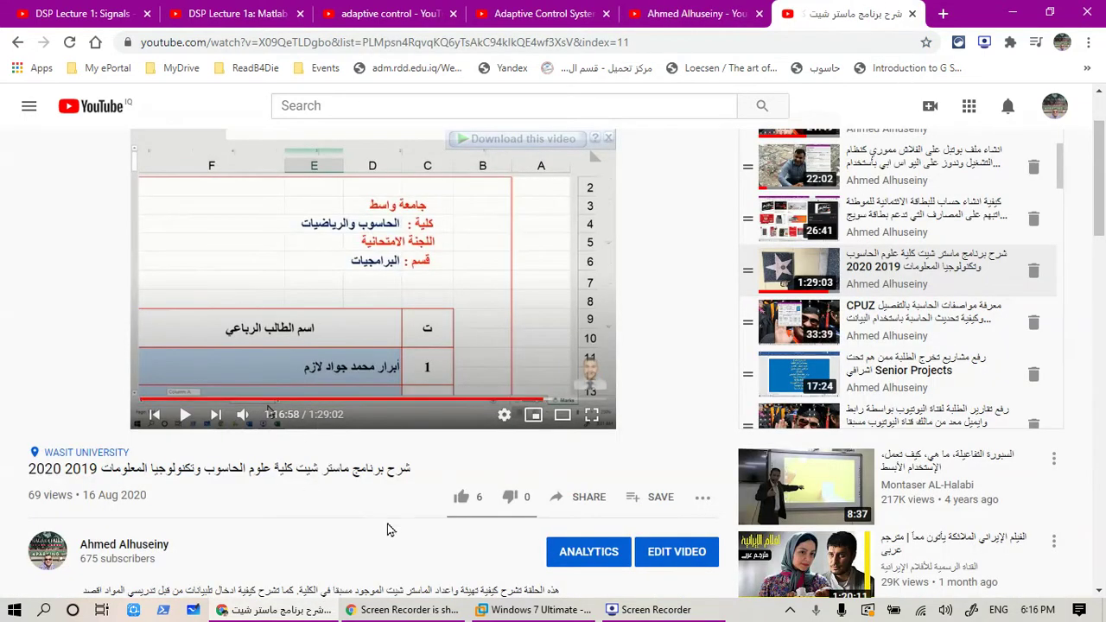
scroll(1097, 191, up, 1)
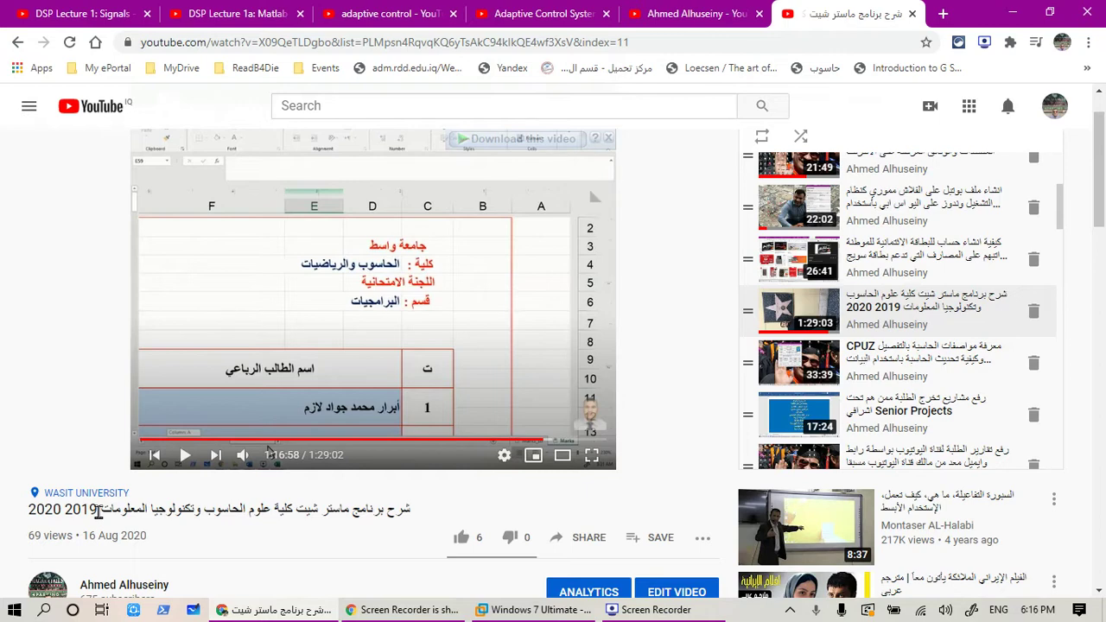
scroll(475, 380, up, 1)
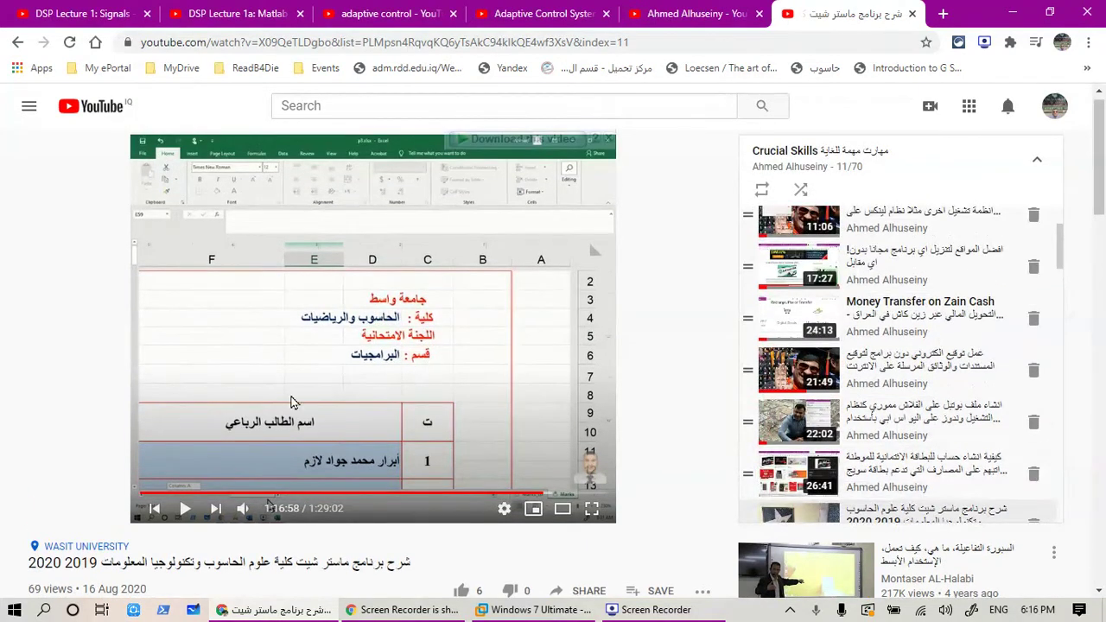
scroll(292, 403, down, 1)
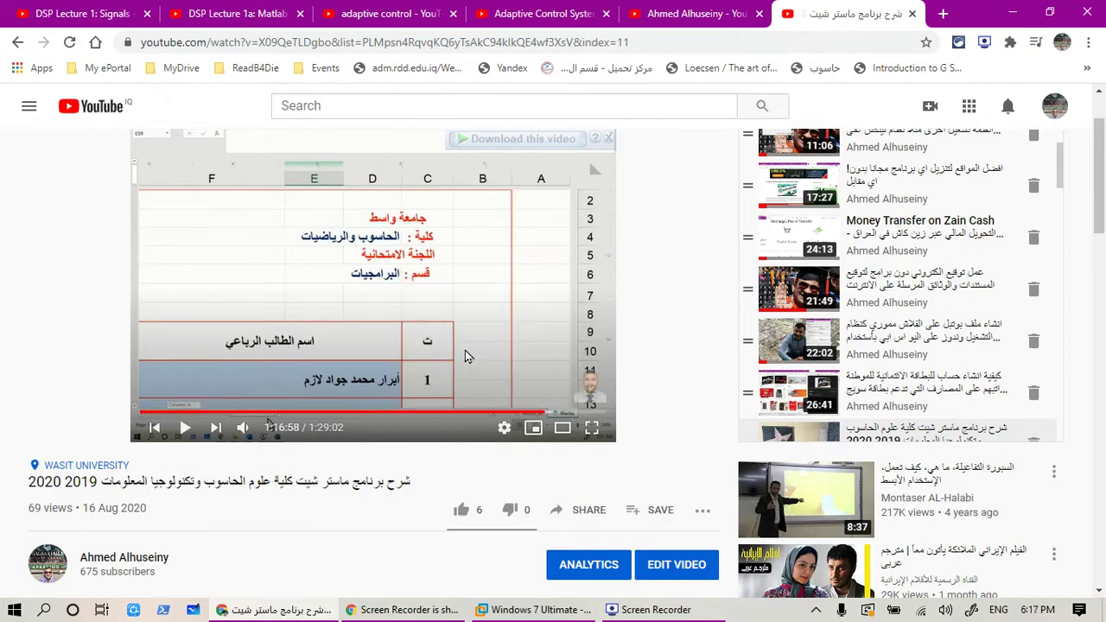
Open Capture.PNG from the desktop and compare its numbered teacher and subject rows with the p1 and p2 folders
click(1018, 10)
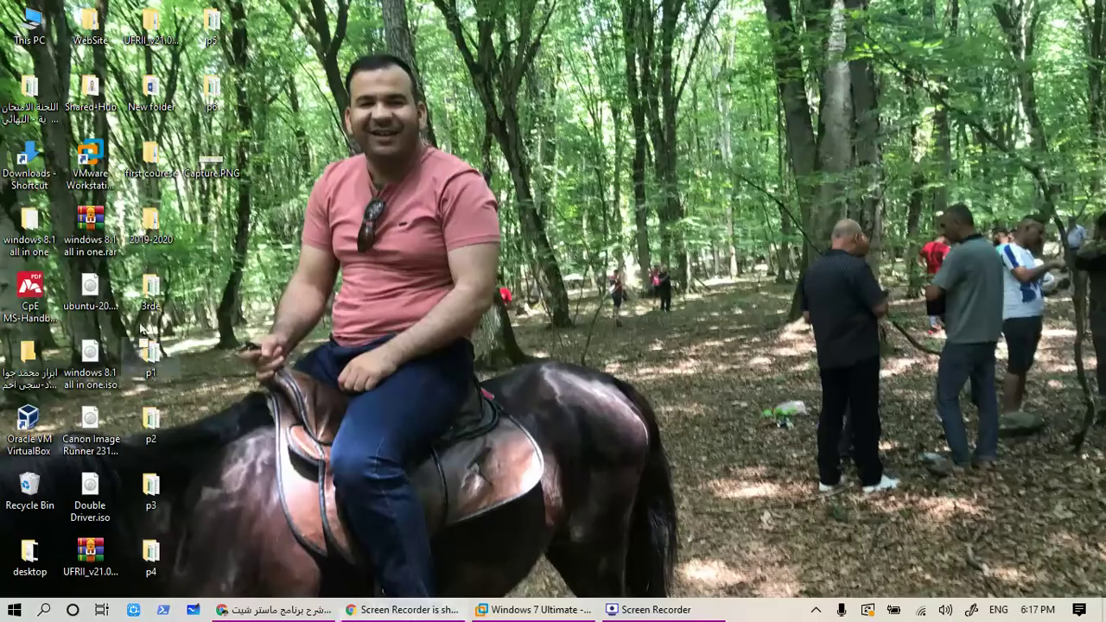
double_click(203, 171)
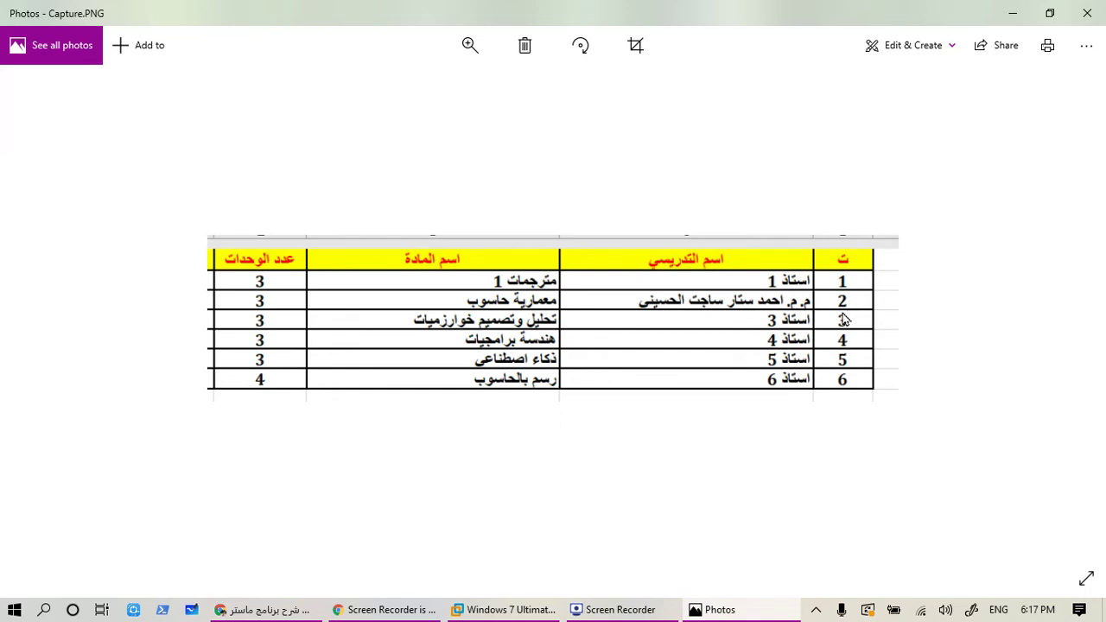
click(1010, 13)
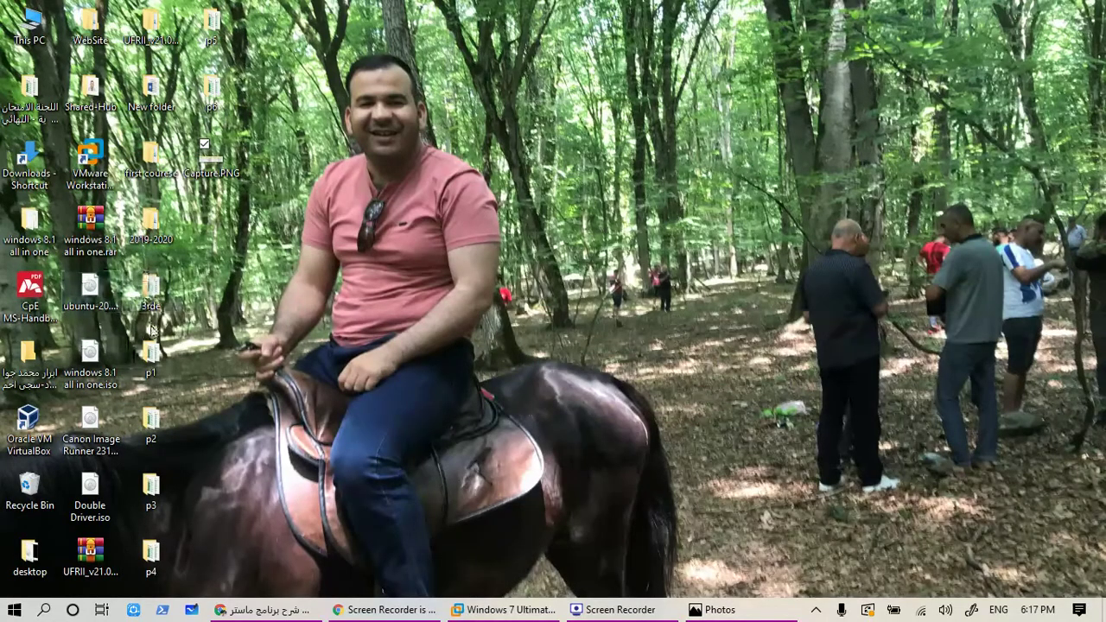
click(152, 367)
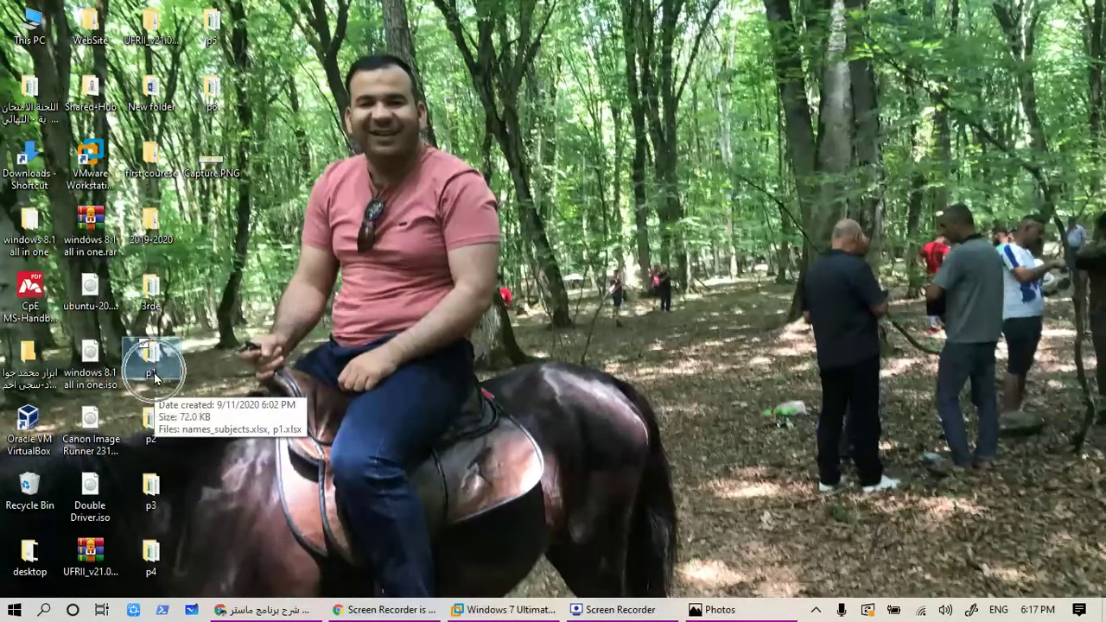
click(165, 443)
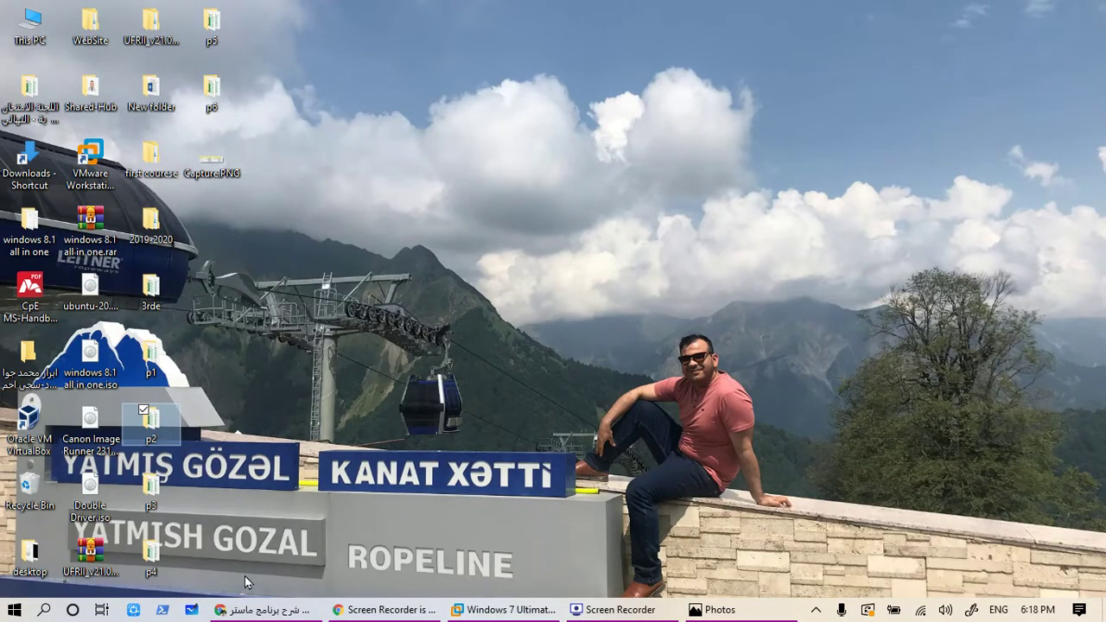
click(715, 609)
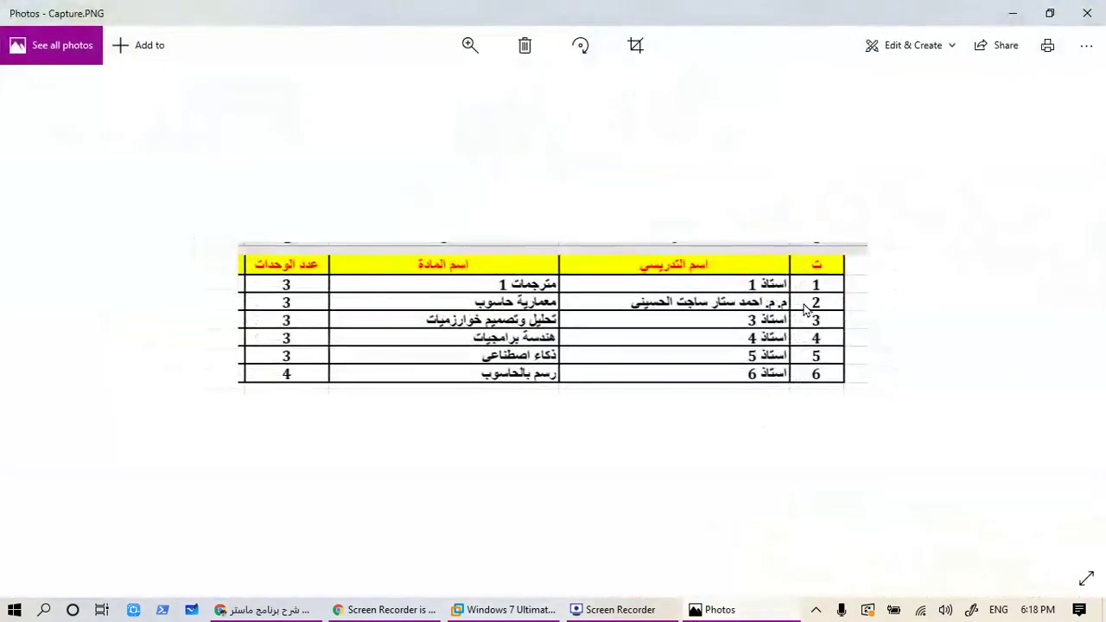
click(1013, 9)
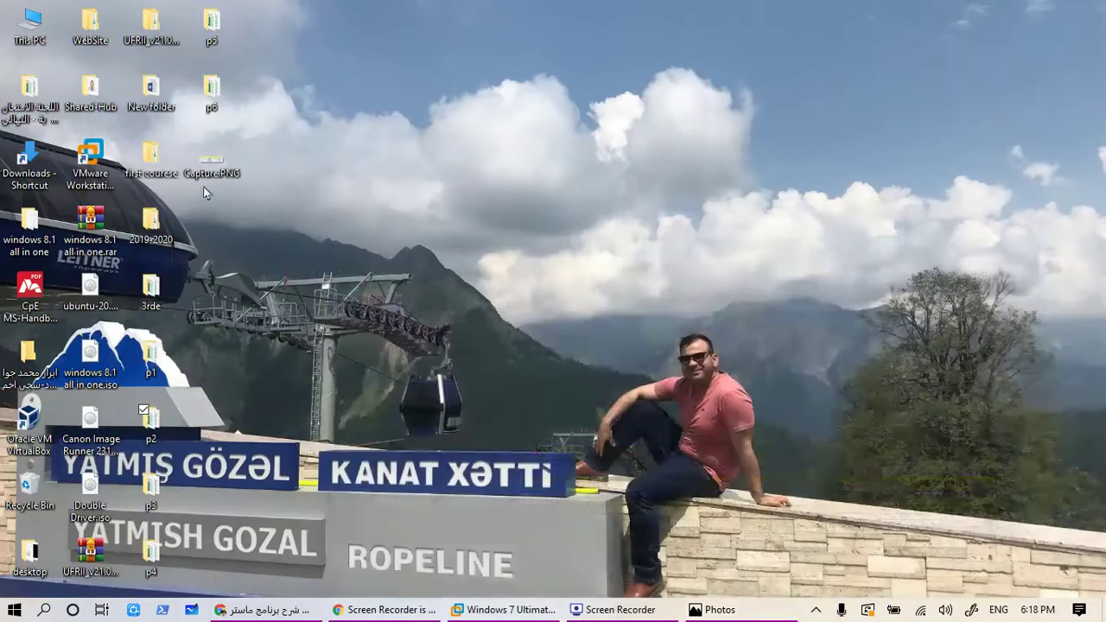
Open the p2 folder and check names_subjects.xlsx and p2.xlsx against the numbered list in Capture.PNG
double_click(152, 423)
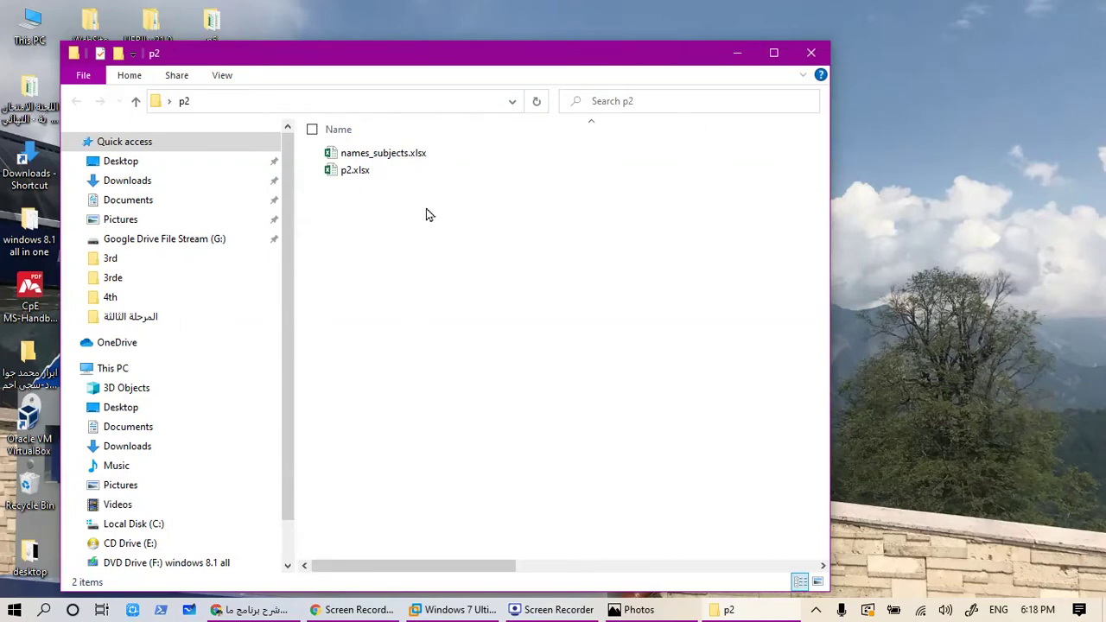
click(398, 156)
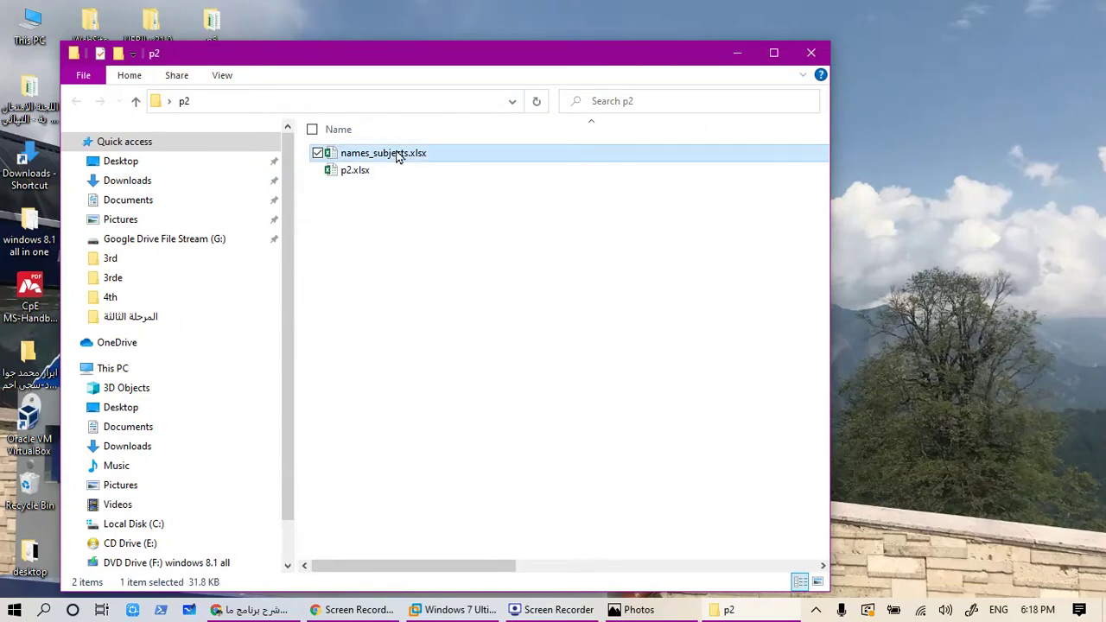
click(380, 178)
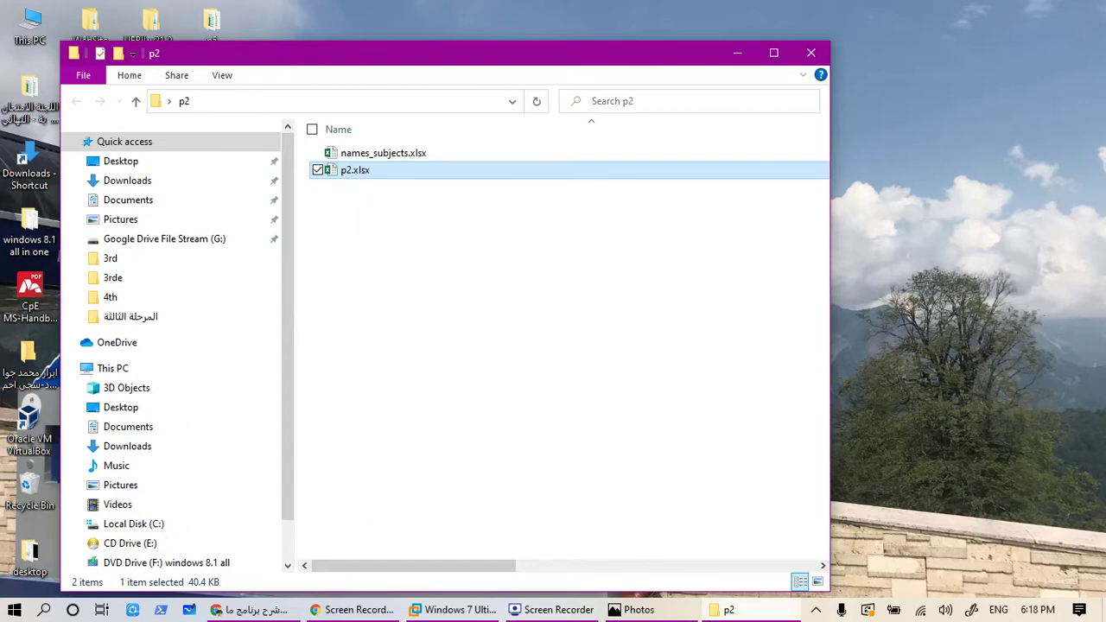
click(638, 610)
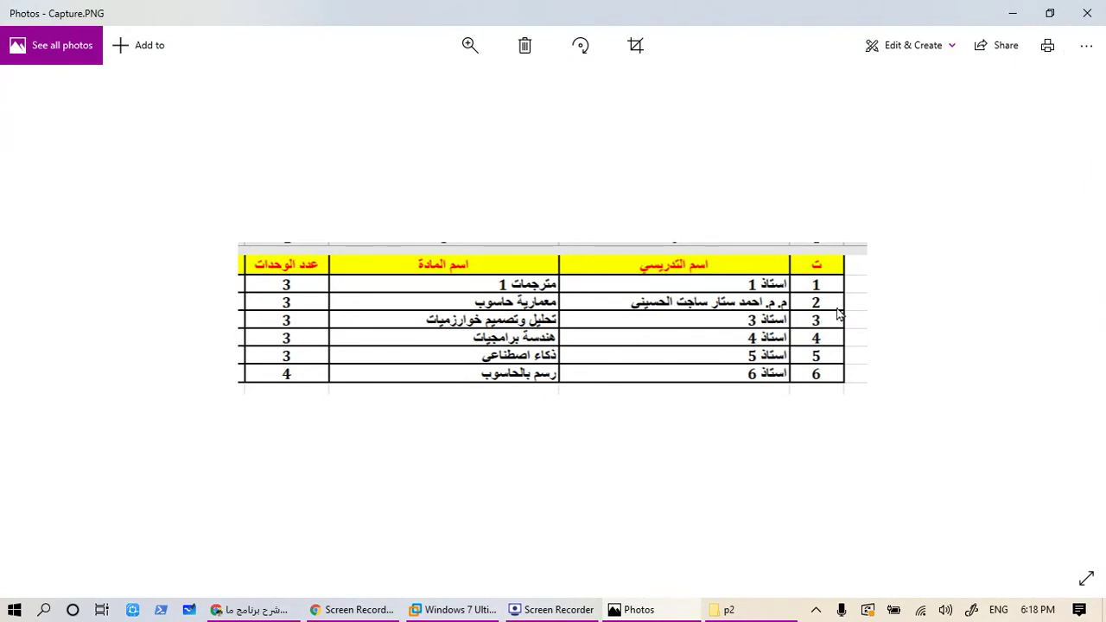
click(1013, 13)
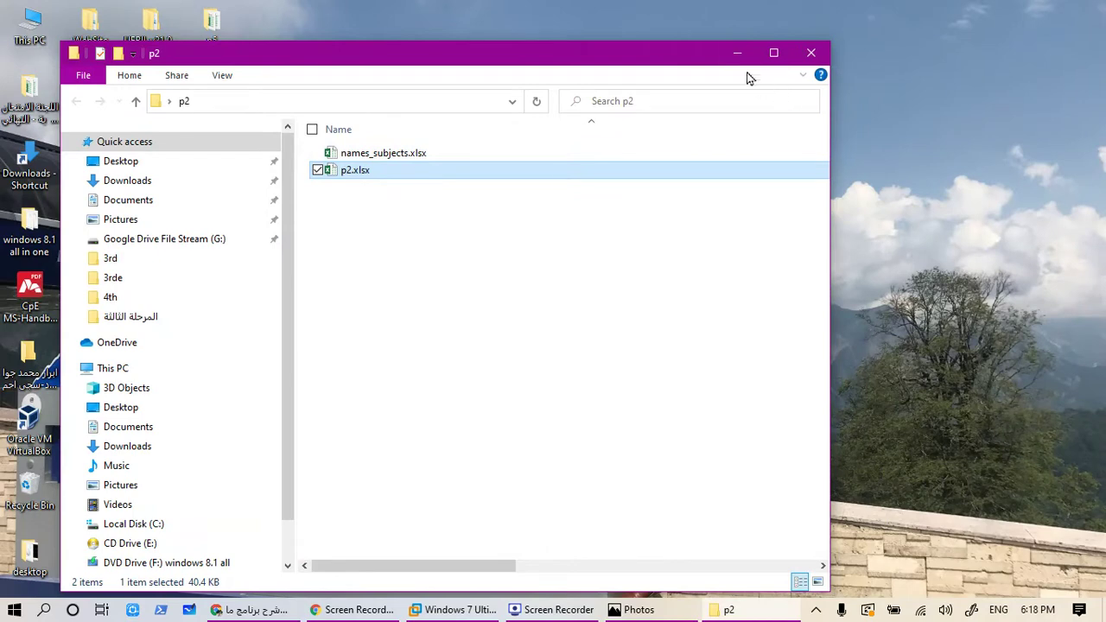
Maximize the p2 folder window, then open p2.xlsx from it with its content enabled
drag(655, 62, 711, 48)
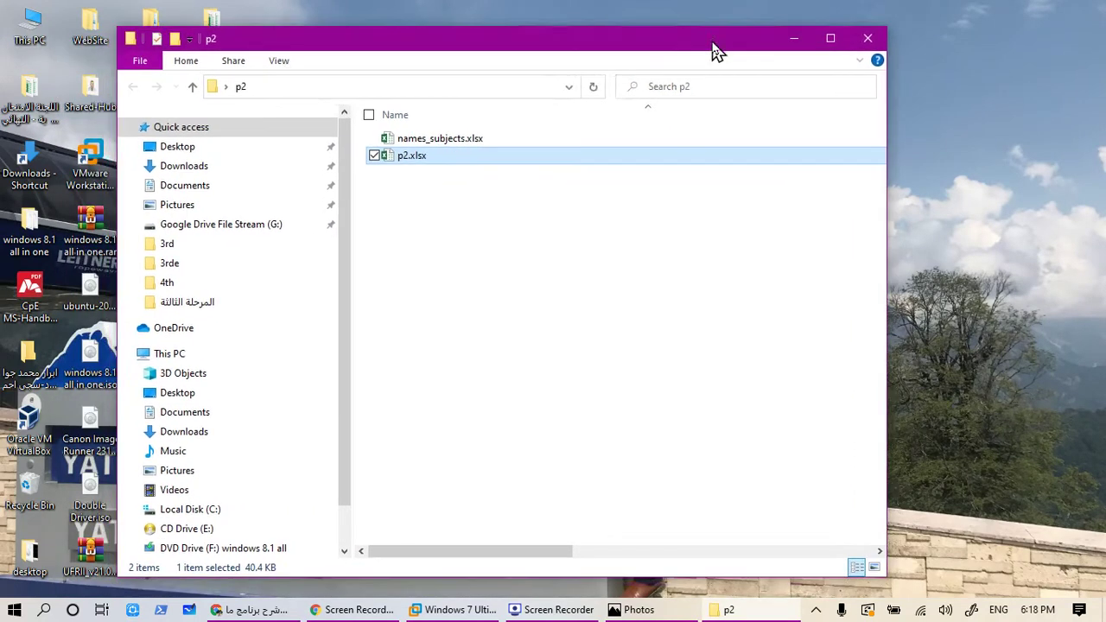
click(832, 38)
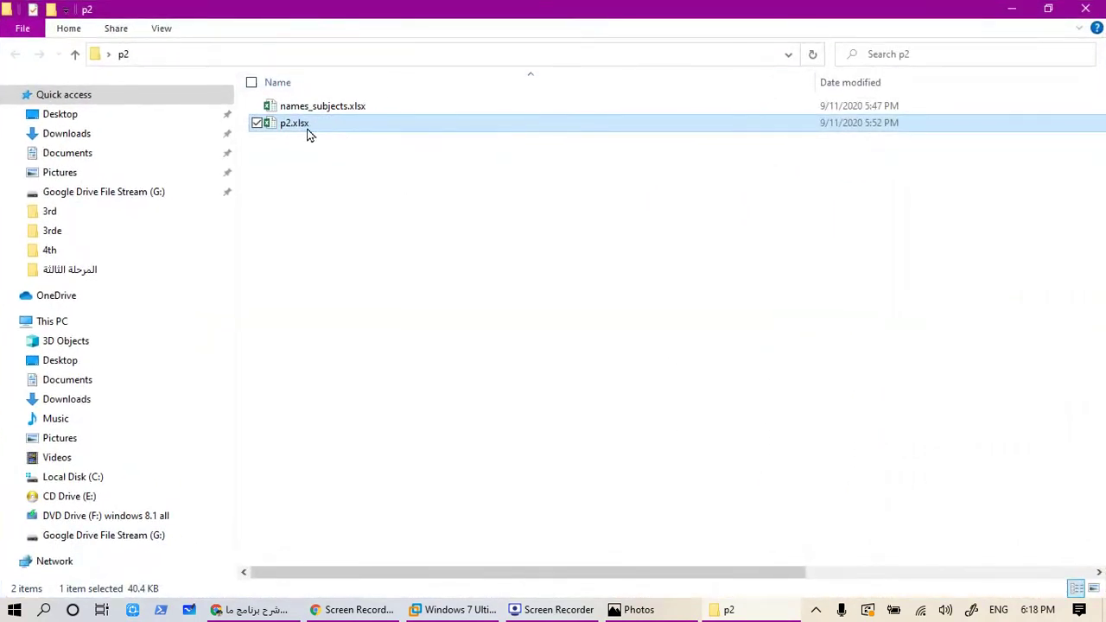
click(380, 109)
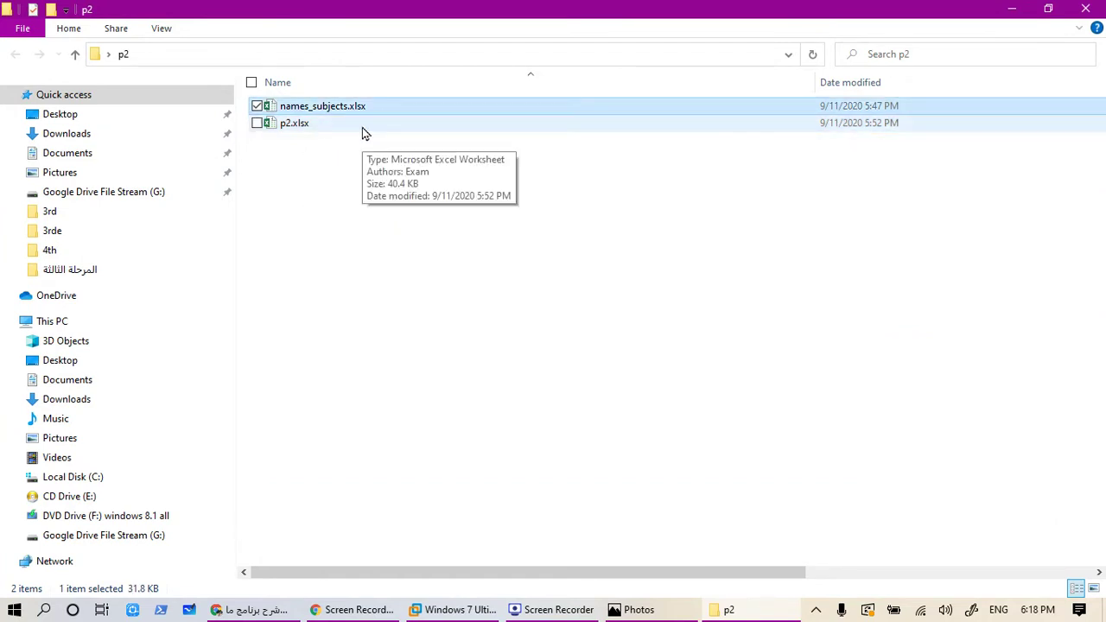
double_click(363, 129)
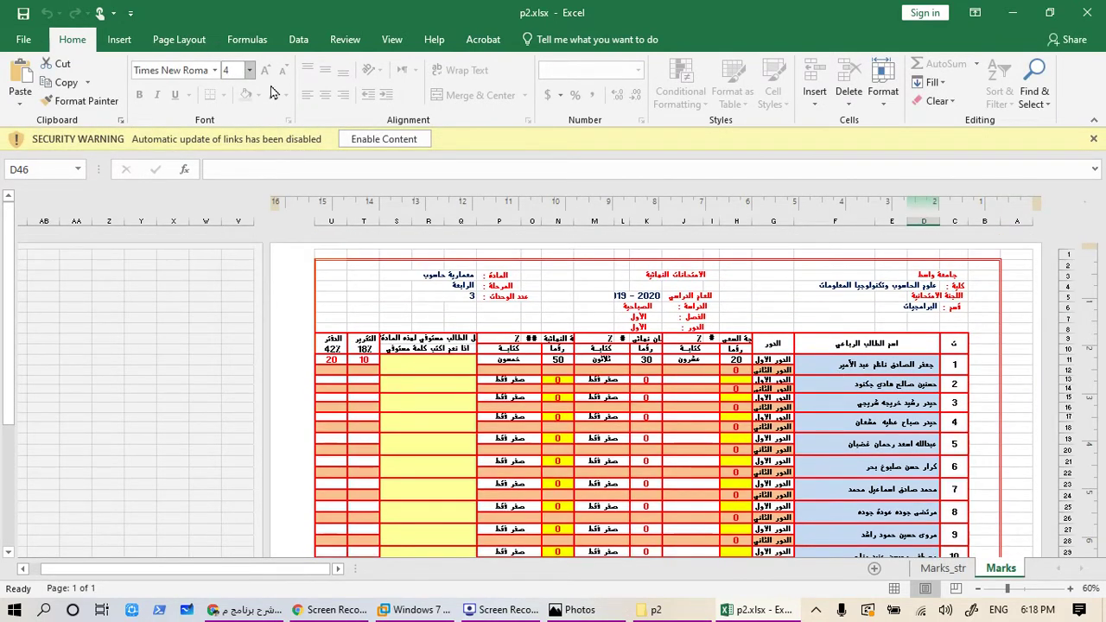
click(384, 139)
Examine the student names and the mark columns throughout the Marks sheet
scroll(834, 380, down, 2)
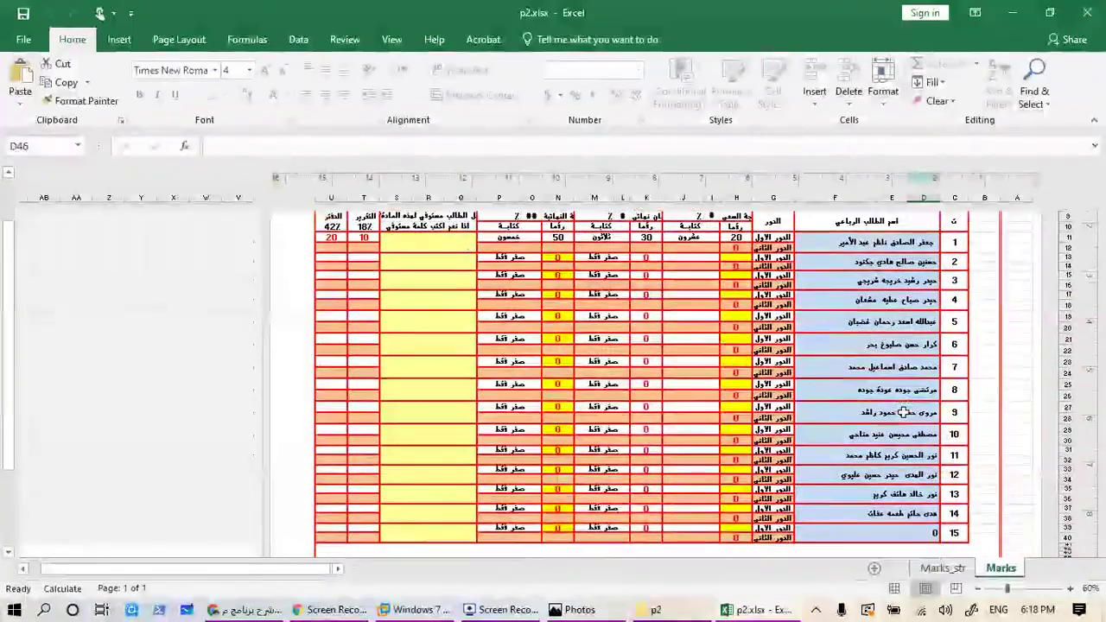
scroll(903, 413, down, 3)
scroll(903, 412, up, 3)
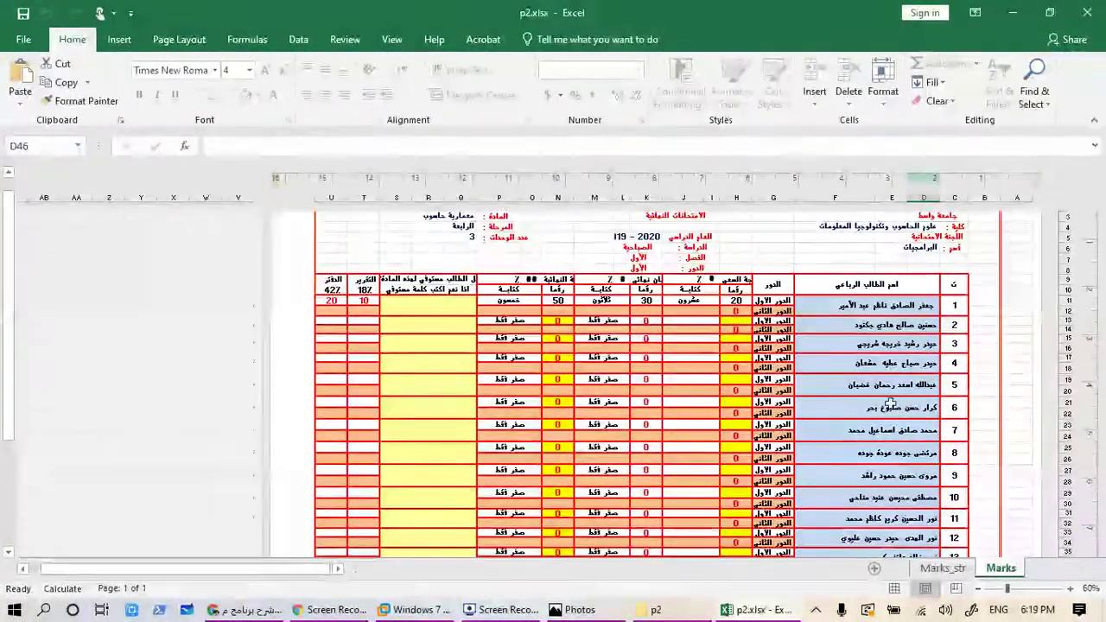
scroll(851, 370, down, 1)
scroll(851, 370, down, 3)
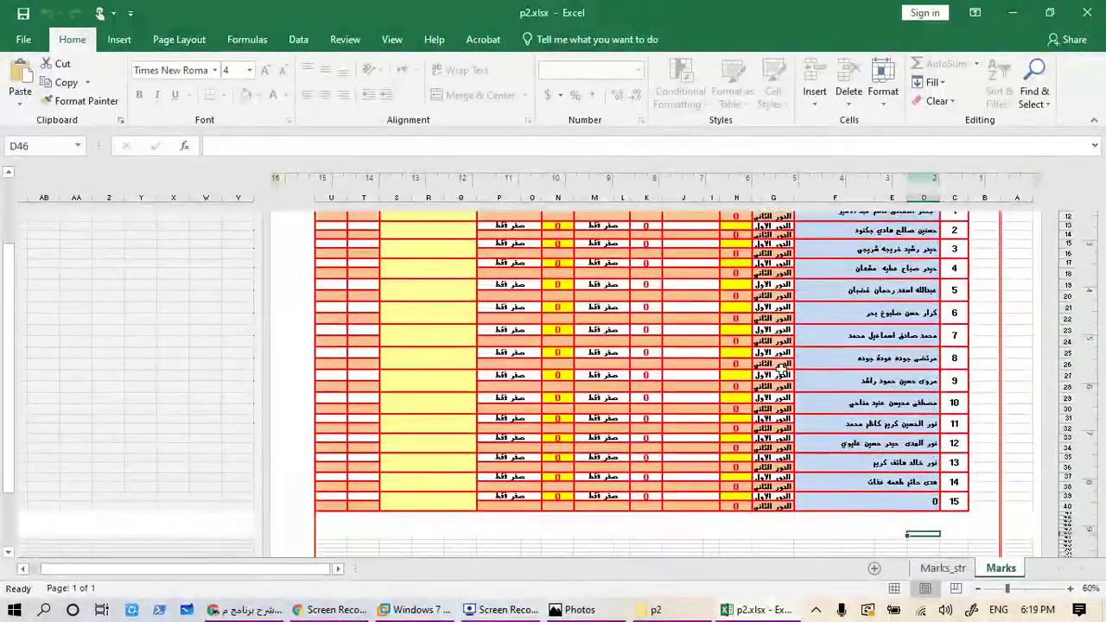
scroll(761, 354, up, 3)
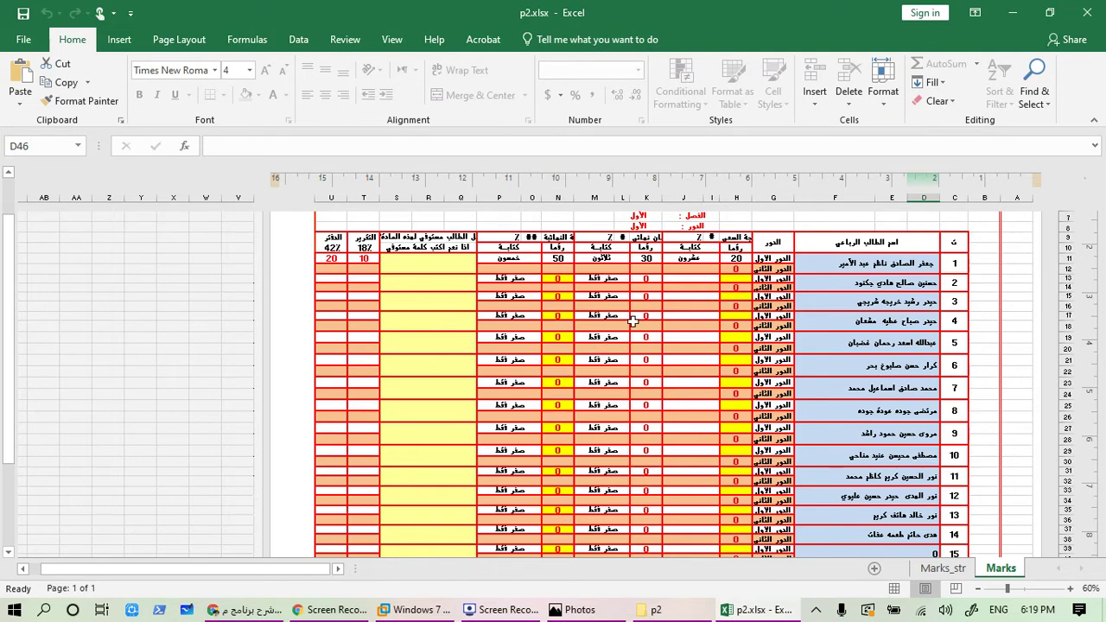
scroll(827, 389, down, 2)
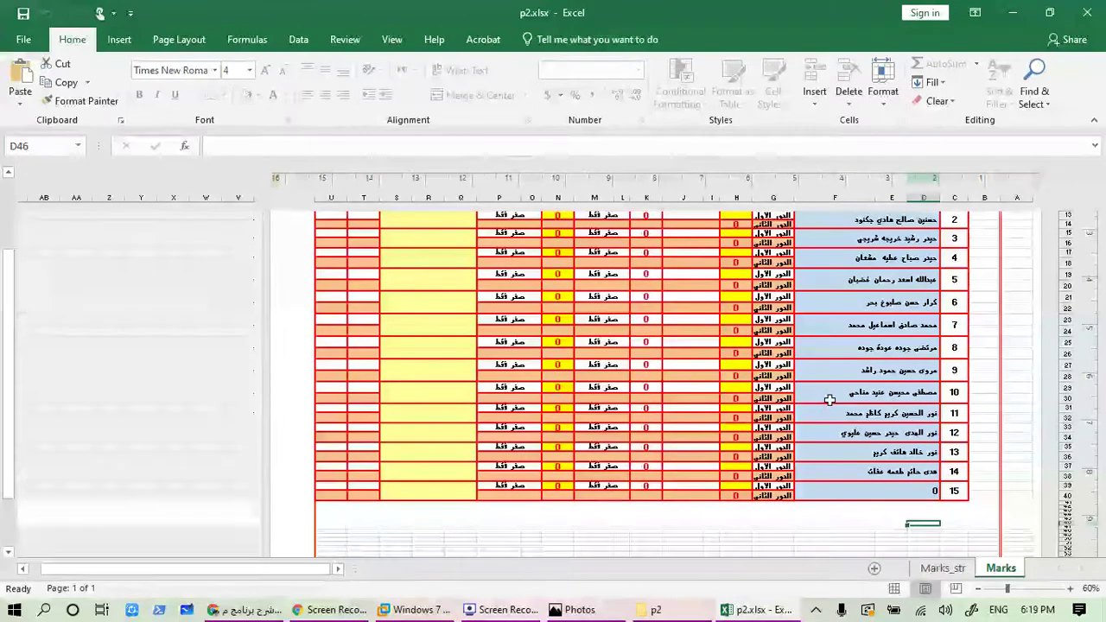
scroll(827, 389, up, 2)
scroll(911, 327, up, 1)
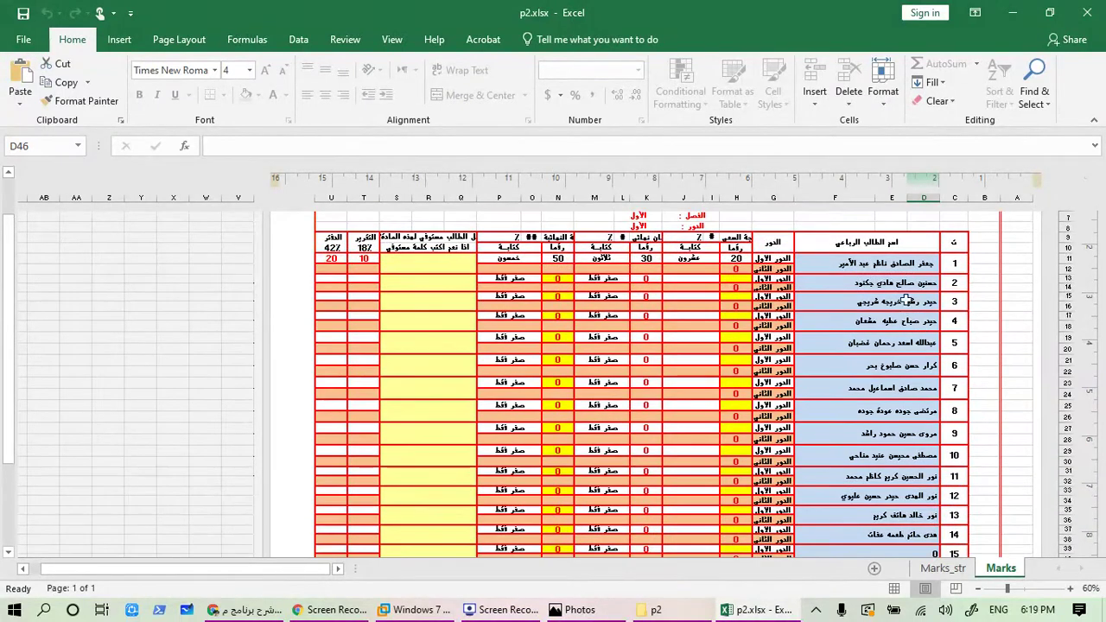
Inspect the link formula in the first student's name cell D11 and locate its source workbook, names_subjects.xlsx, in the p2 folder
click(894, 265)
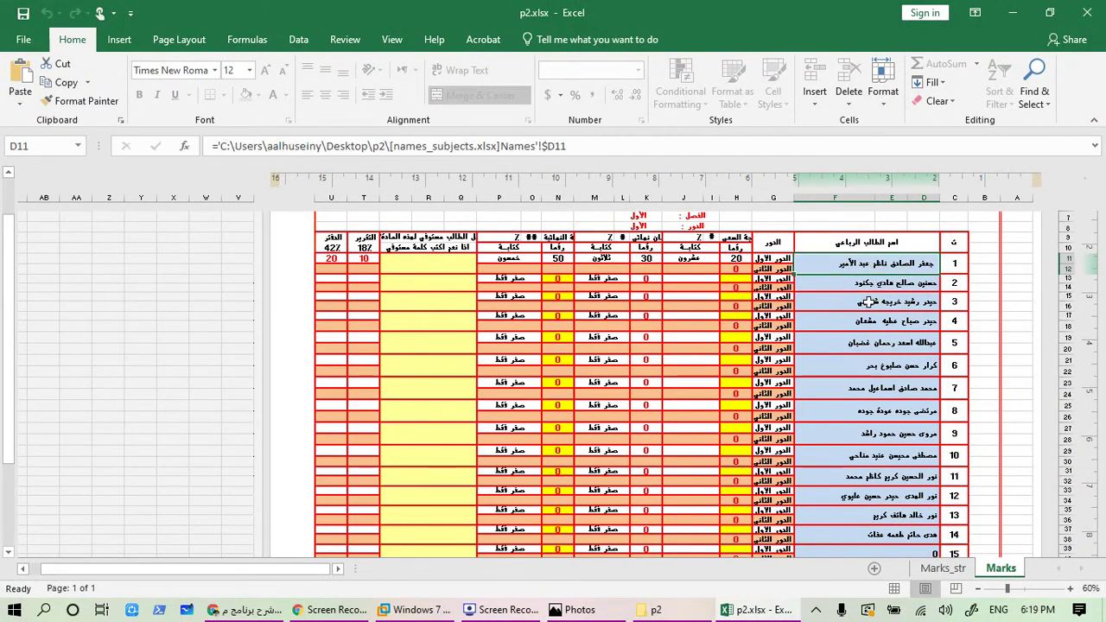
click(1011, 12)
click(330, 110)
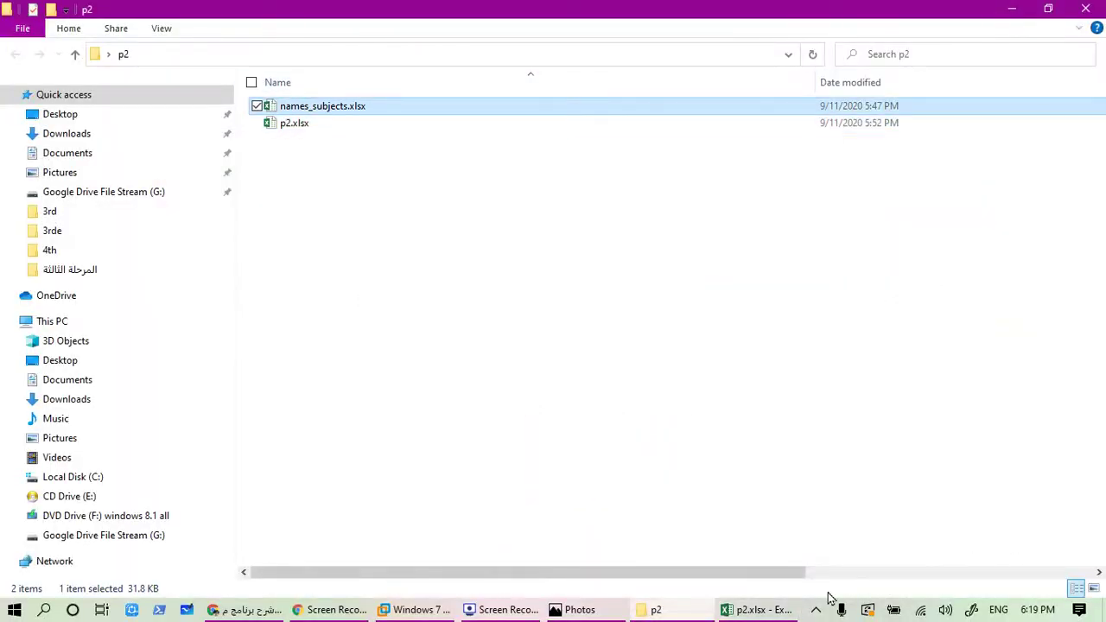
Return to p2.xlsx and inspect the link formula in the subject teacher's name cell F56 below the marks table
click(758, 609)
scroll(765, 344, up, 2)
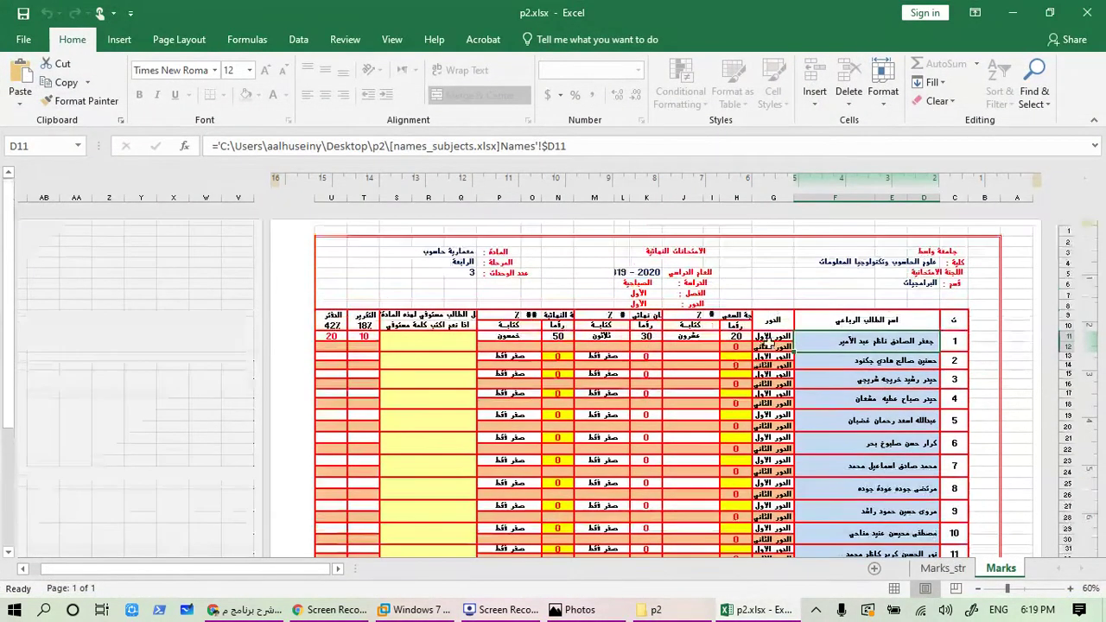
scroll(778, 388, down, 2)
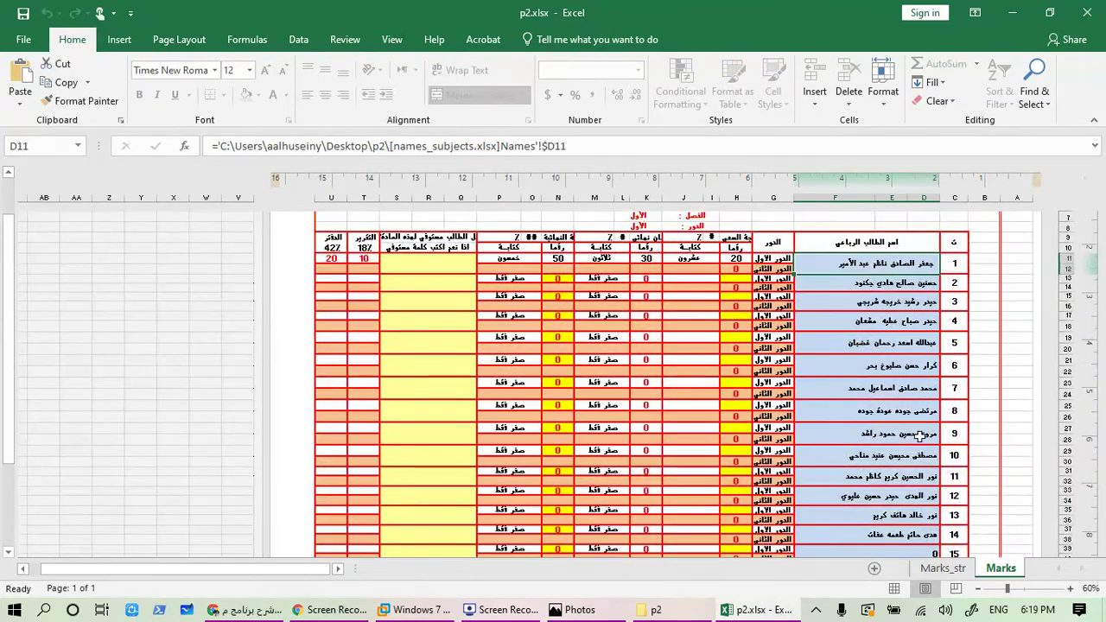
scroll(876, 316, down, 2)
scroll(876, 316, down, 2)
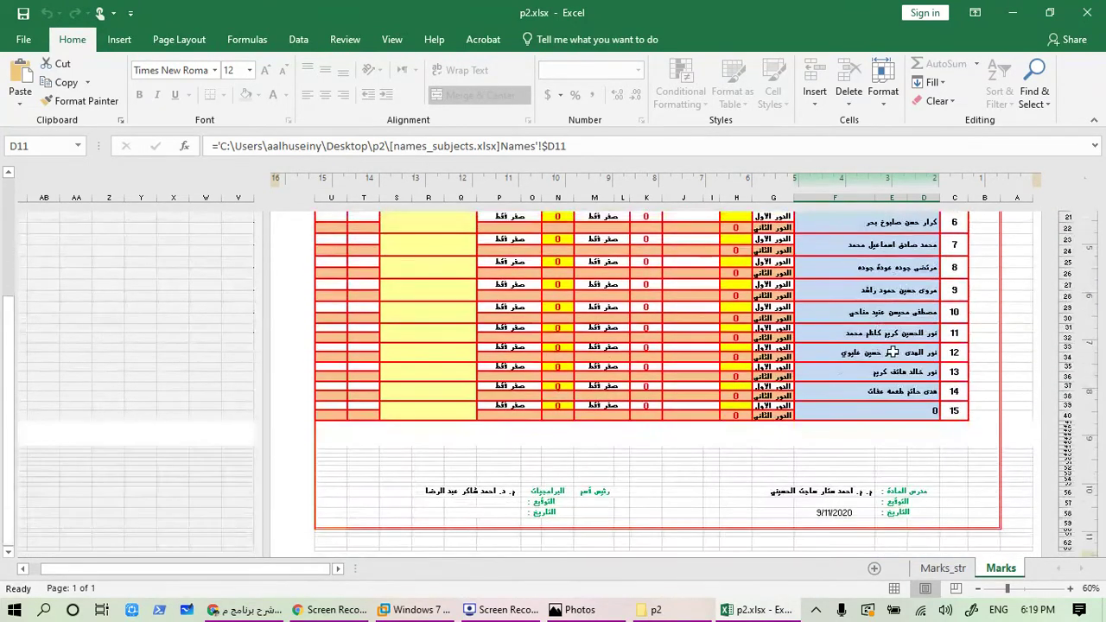
click(864, 503)
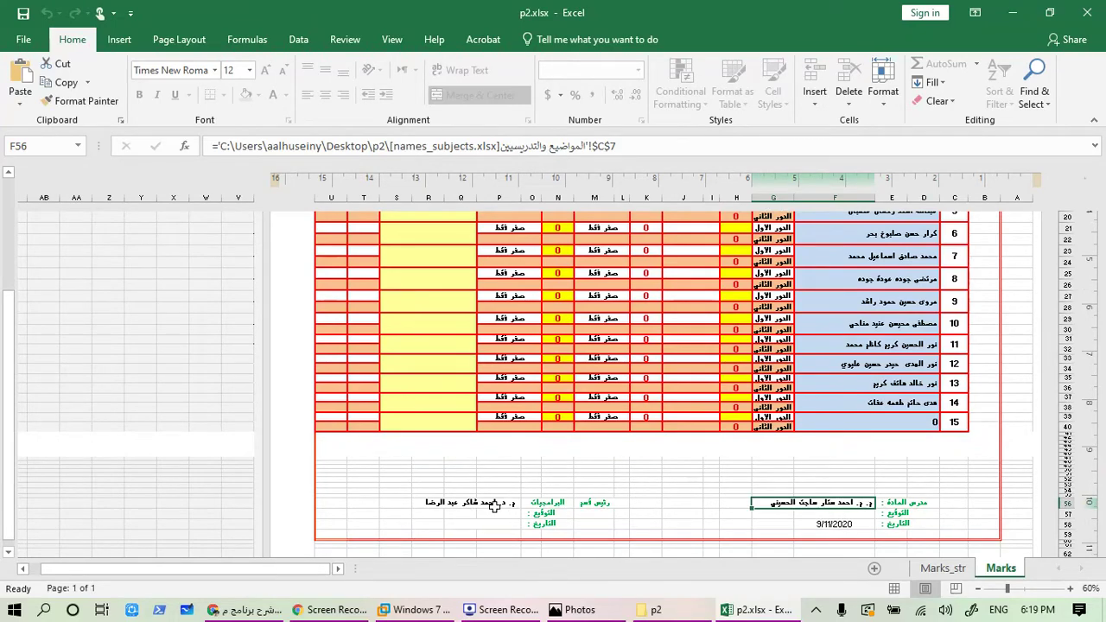
Compare the teacher's name with the list in Capture.PNG and return to the header of the Marks sheet
click(580, 609)
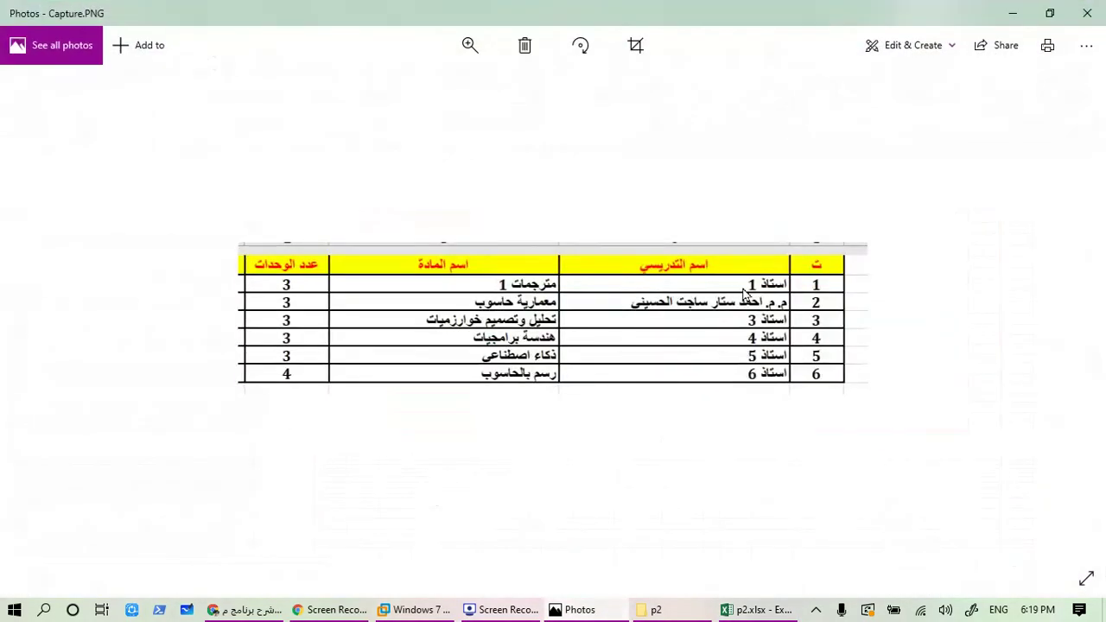
click(1013, 8)
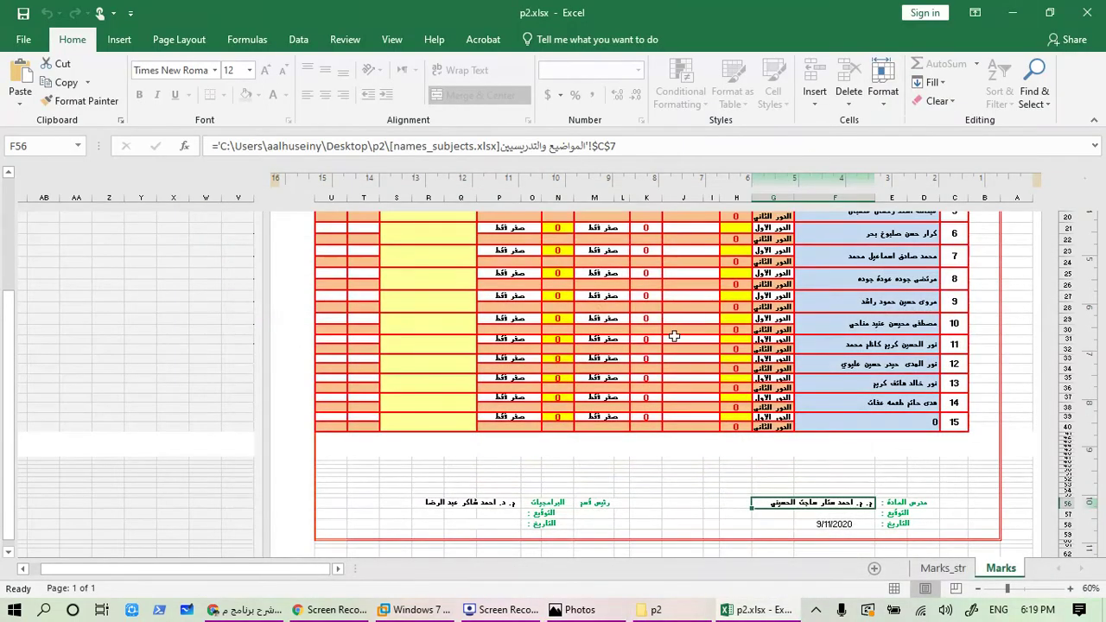
scroll(674, 334, up, 5)
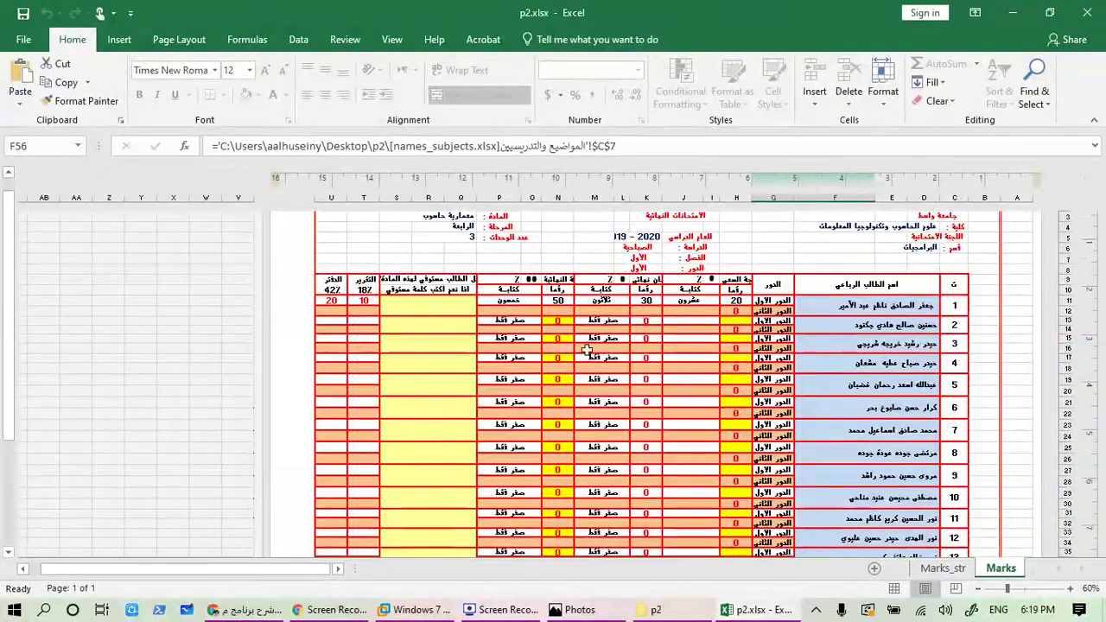
Examine the coursework mark column H and the report mark column T for the first student in the Marks sheet
scroll(767, 344, down, 1)
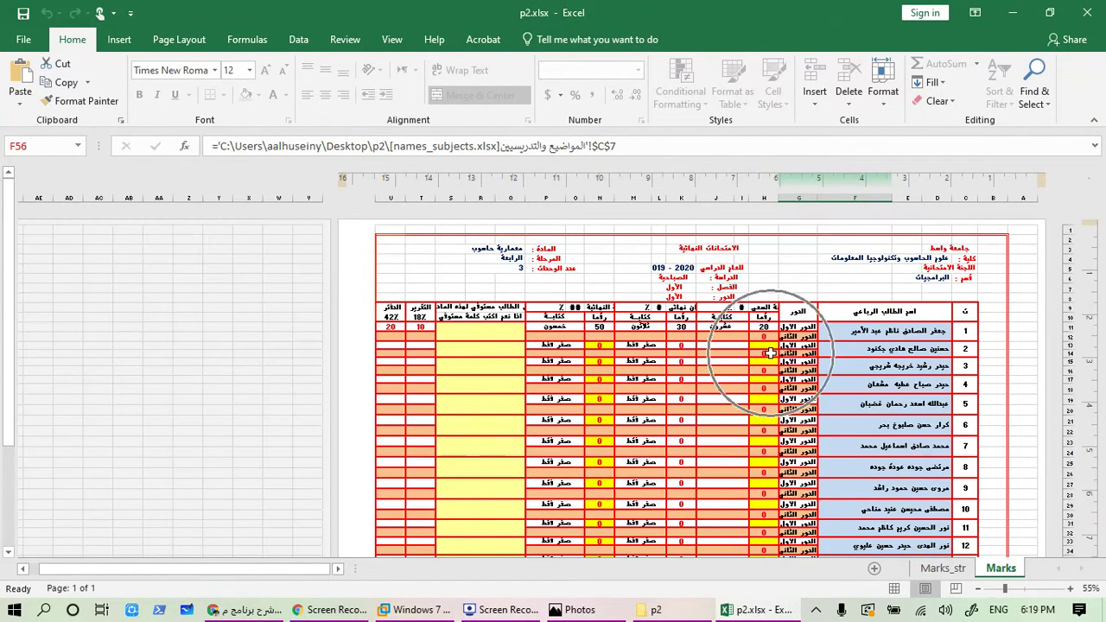
scroll(780, 350, up, 3)
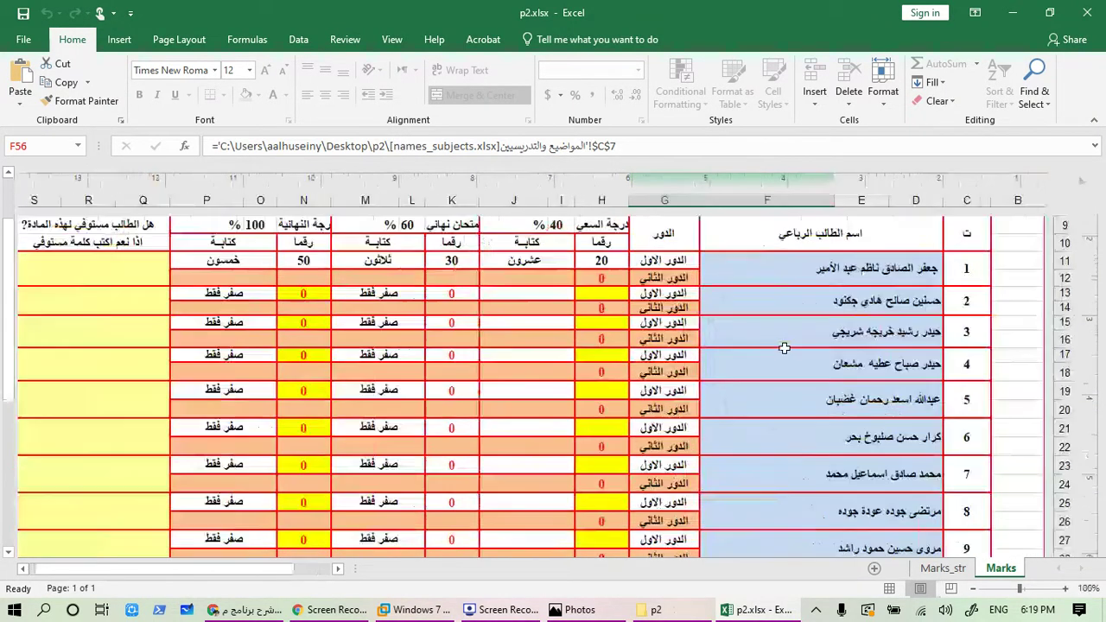
scroll(777, 358, down, 1)
scroll(777, 358, down, 1)
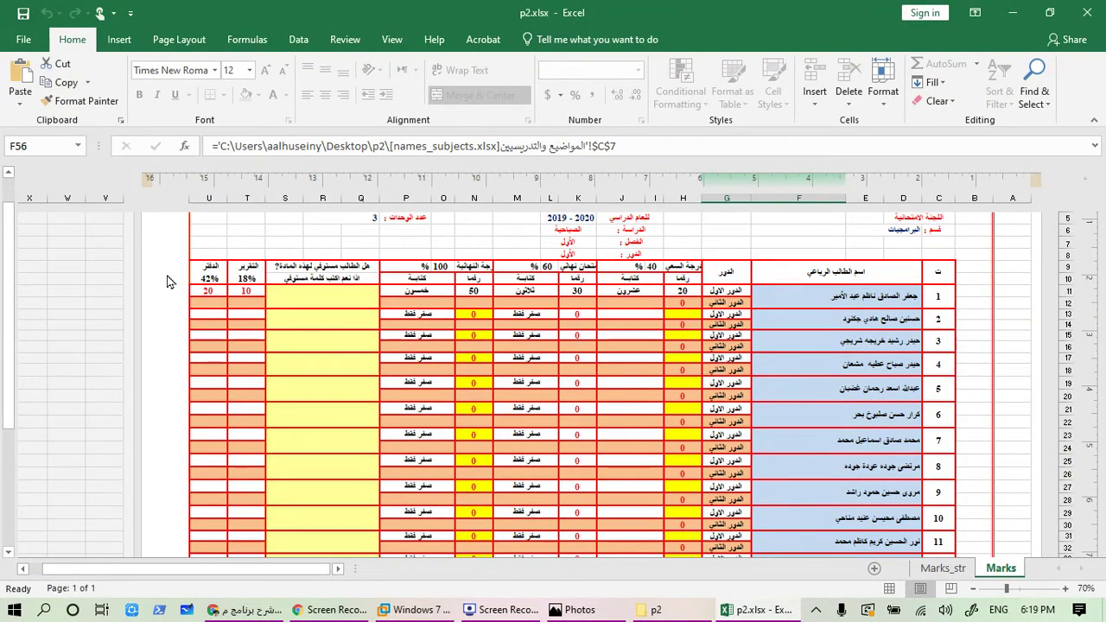
click(248, 266)
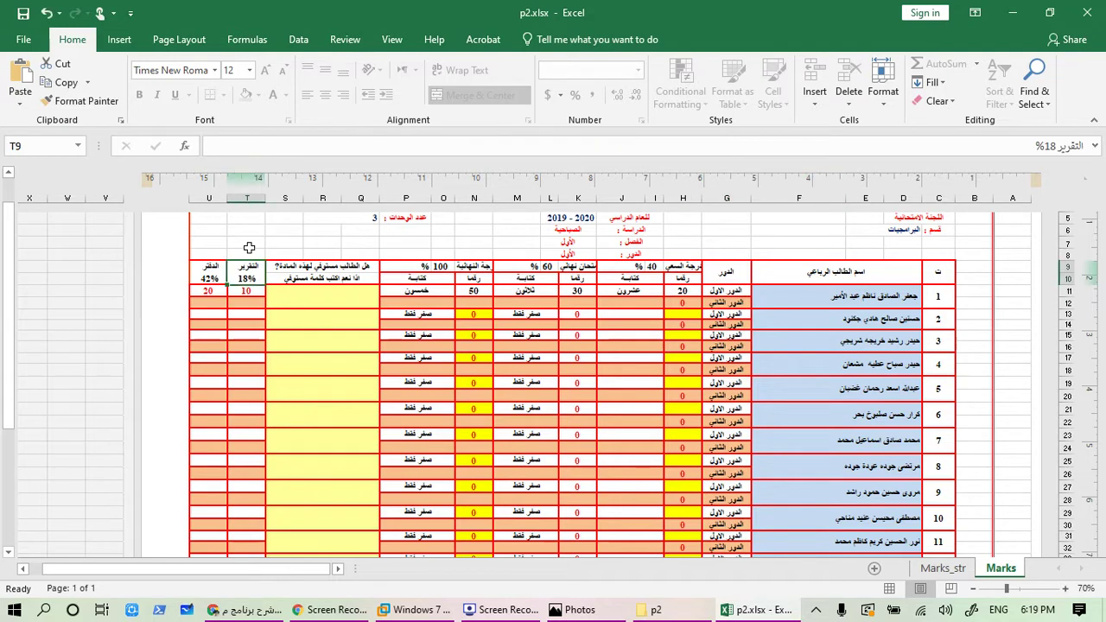
click(683, 292)
click(261, 294)
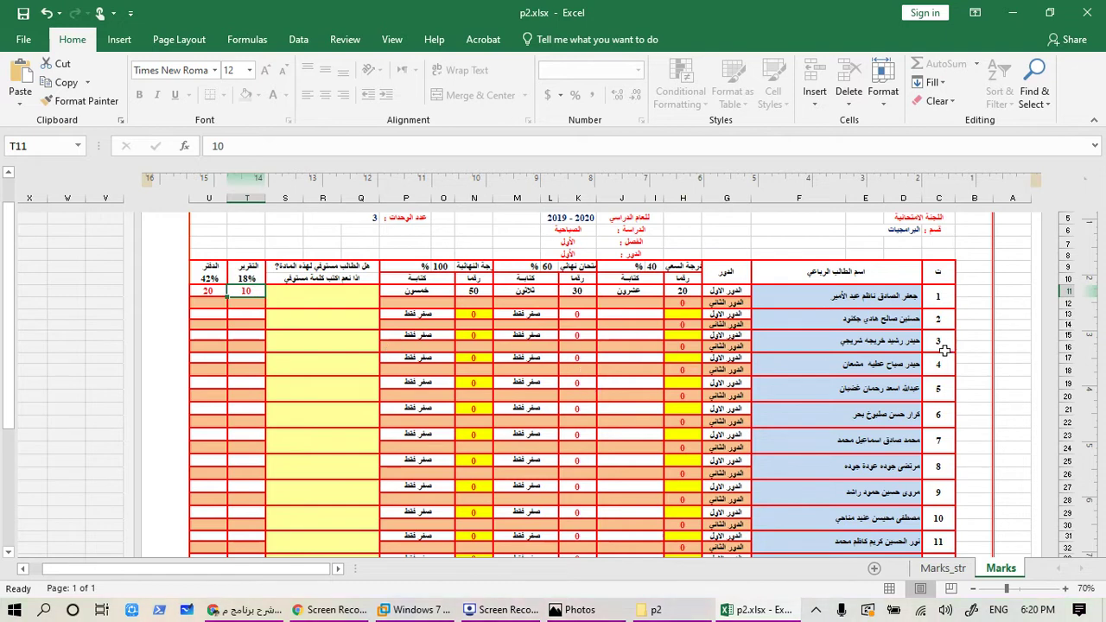
Set the first student's first-round coursework mark in cell H11 to 35
click(899, 298)
click(685, 293)
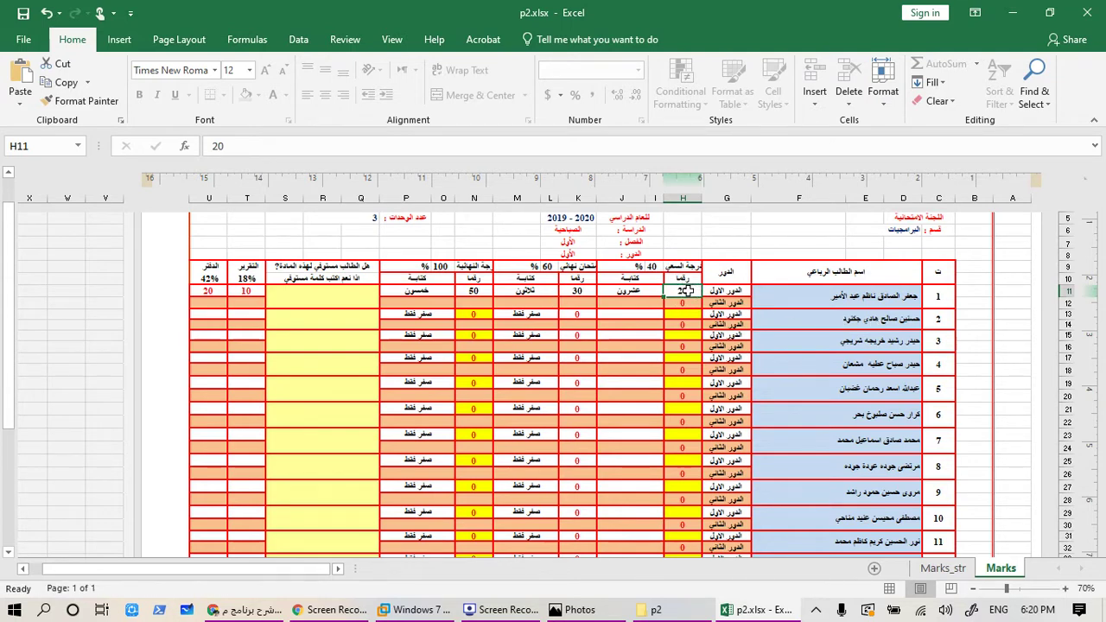
text(3)
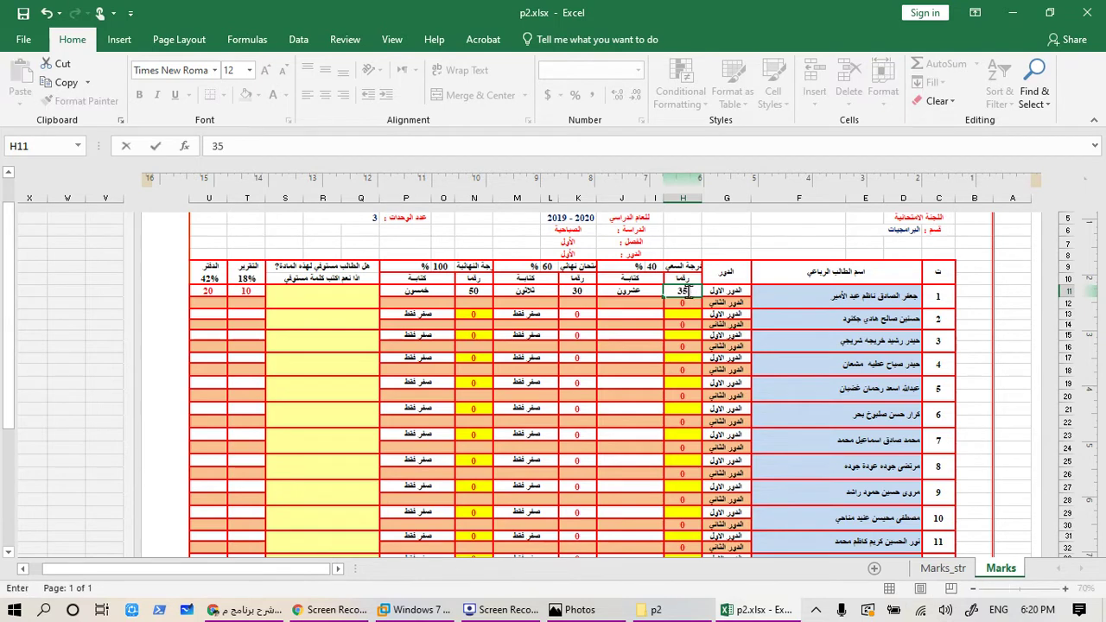
text(5)
key(Return)
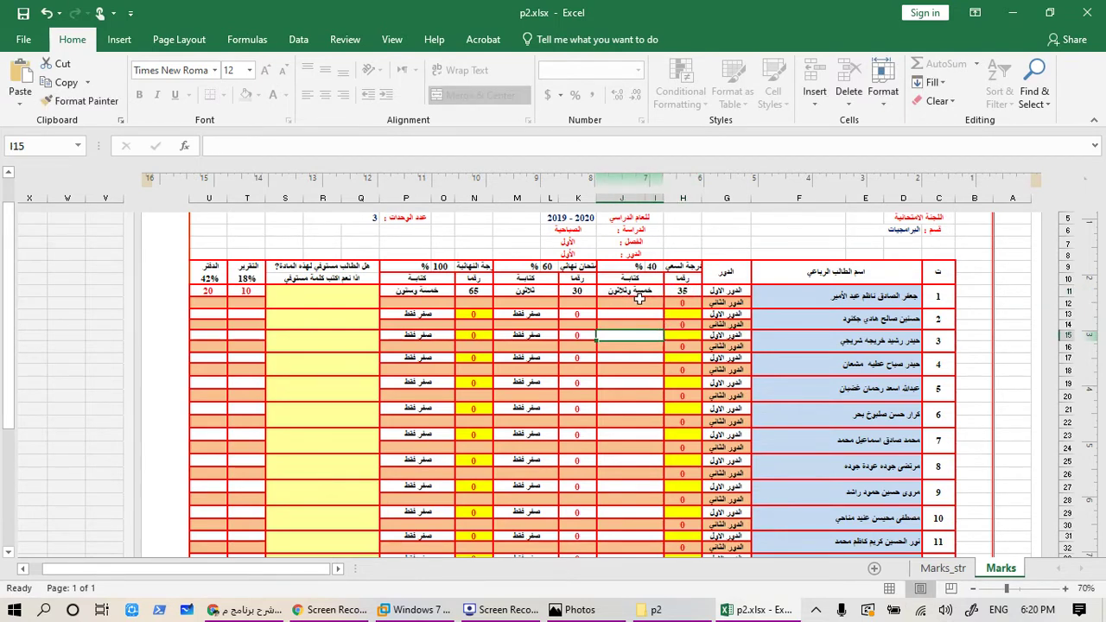
Set the first student's first-round report mark in cell T11 to 15
click(248, 293)
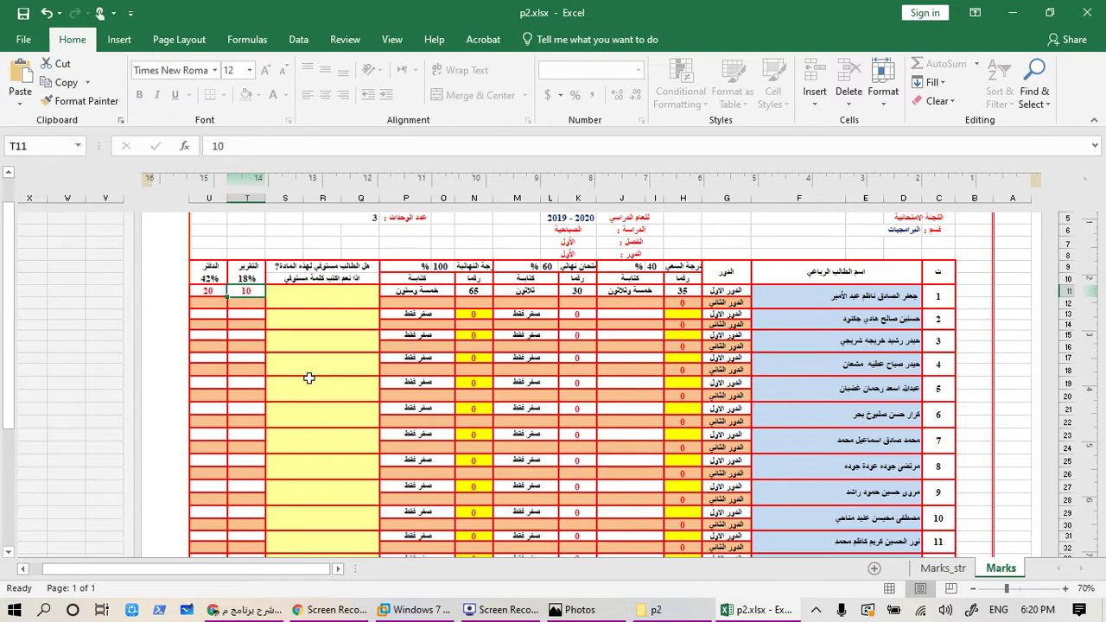
text(15)
key(Return)
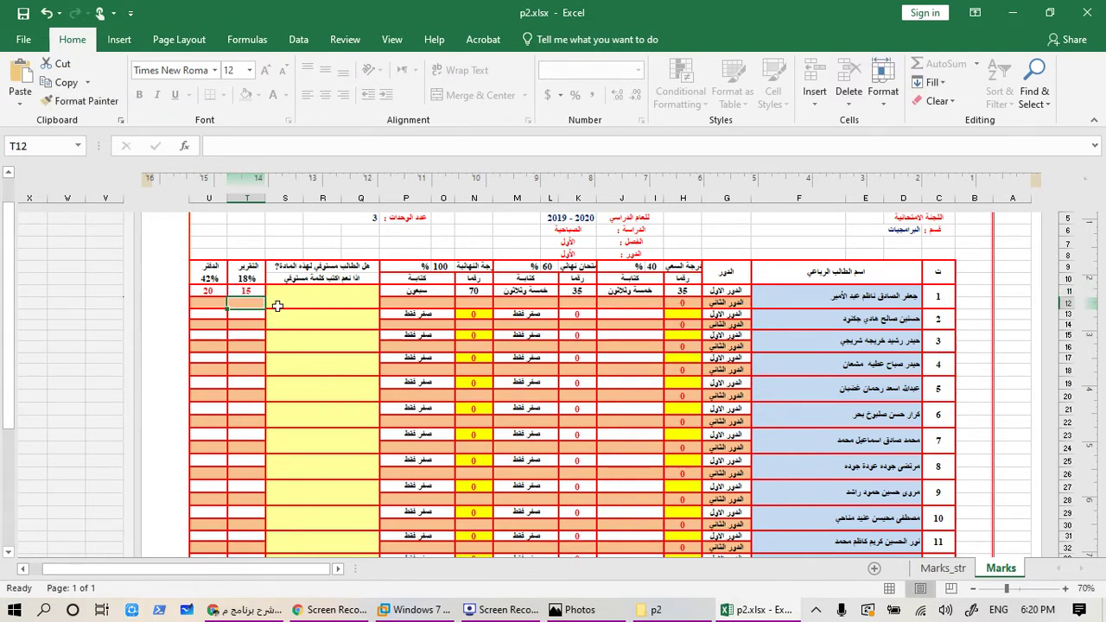
scroll(756, 385, up, 1)
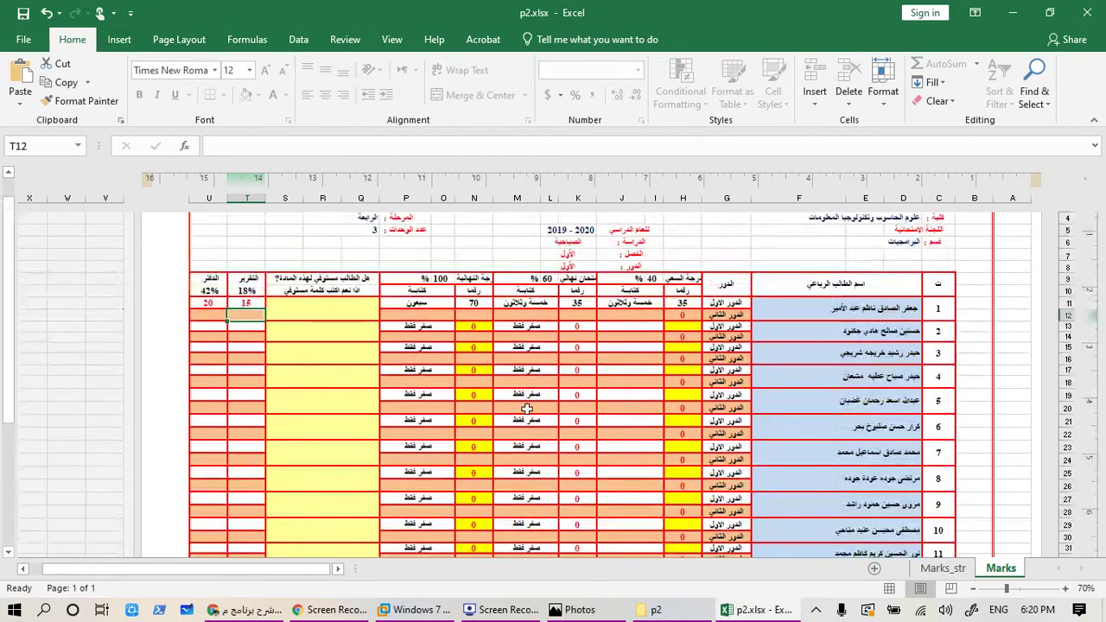
scroll(406, 357, down, 1)
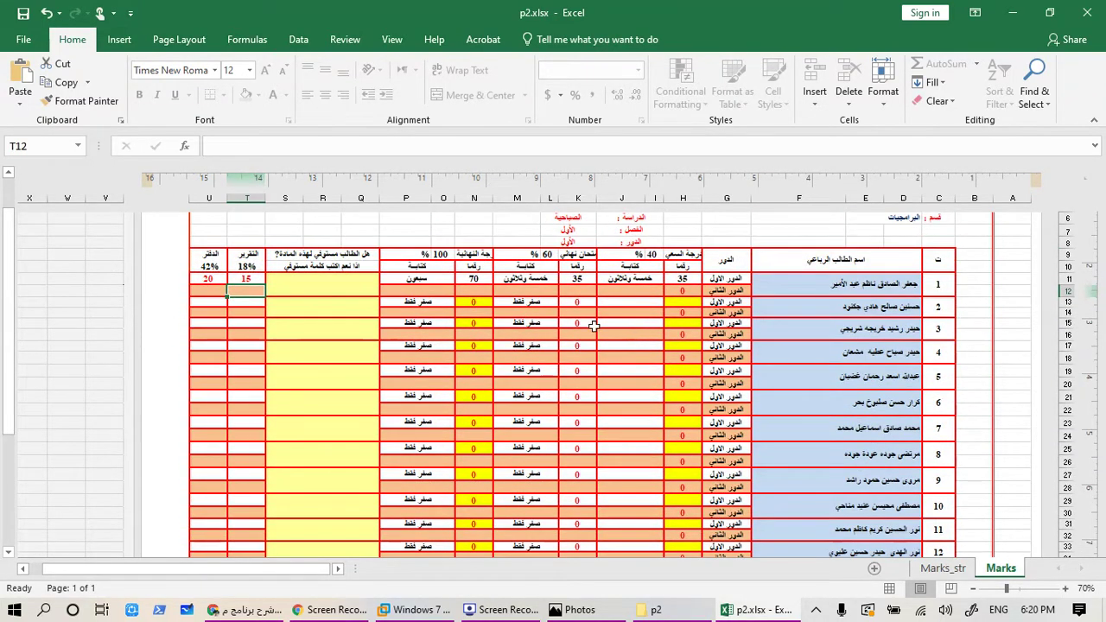
Review the marks table down to the signature area and clear the first student's notebook mark in cell U11
click(207, 279)
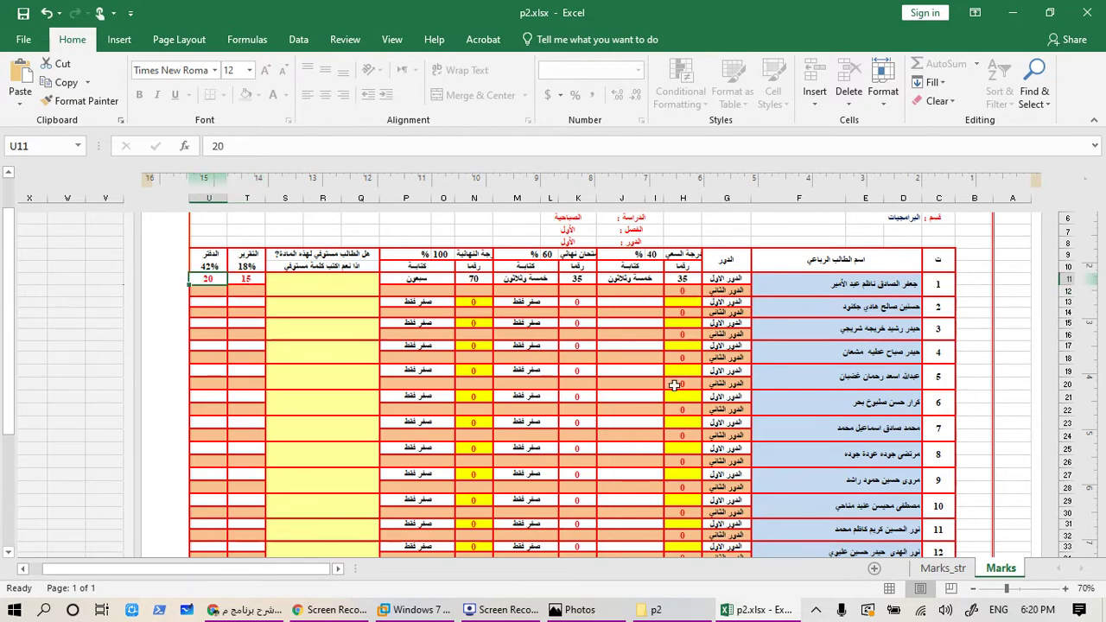
scroll(669, 367, down, 9)
scroll(669, 363, up, 8)
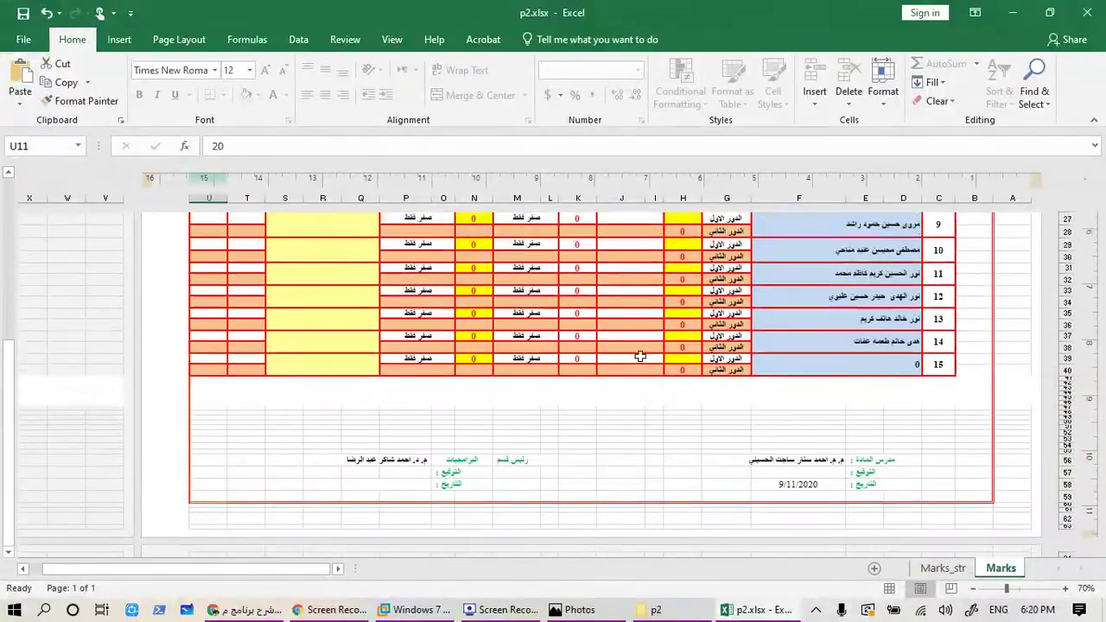
scroll(660, 335, up, 3)
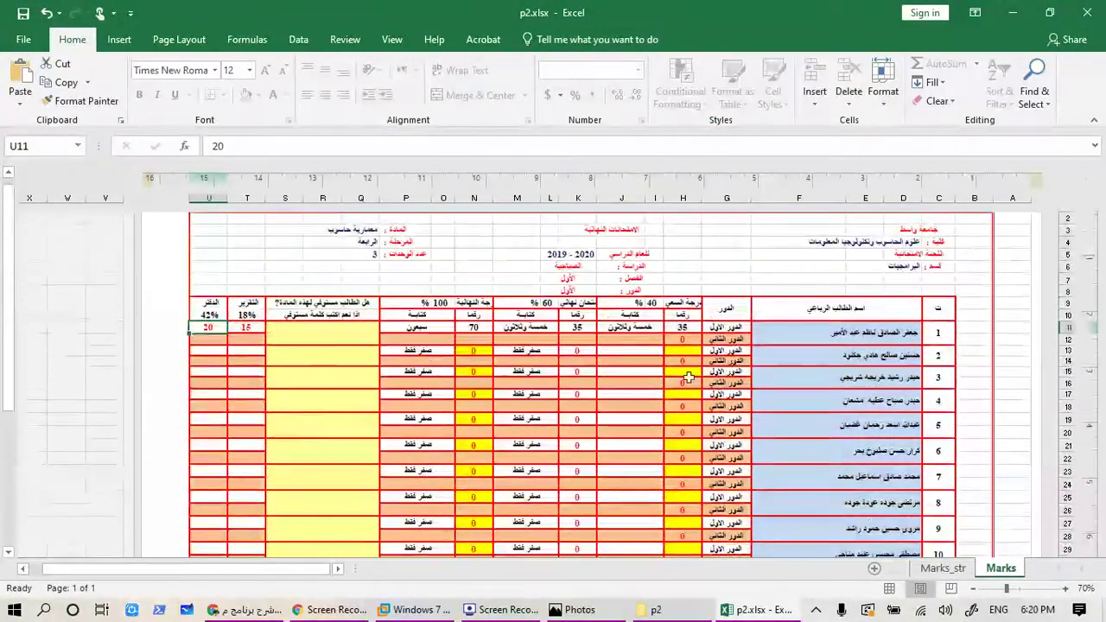
scroll(691, 363, down, 10)
scroll(726, 380, up, 8)
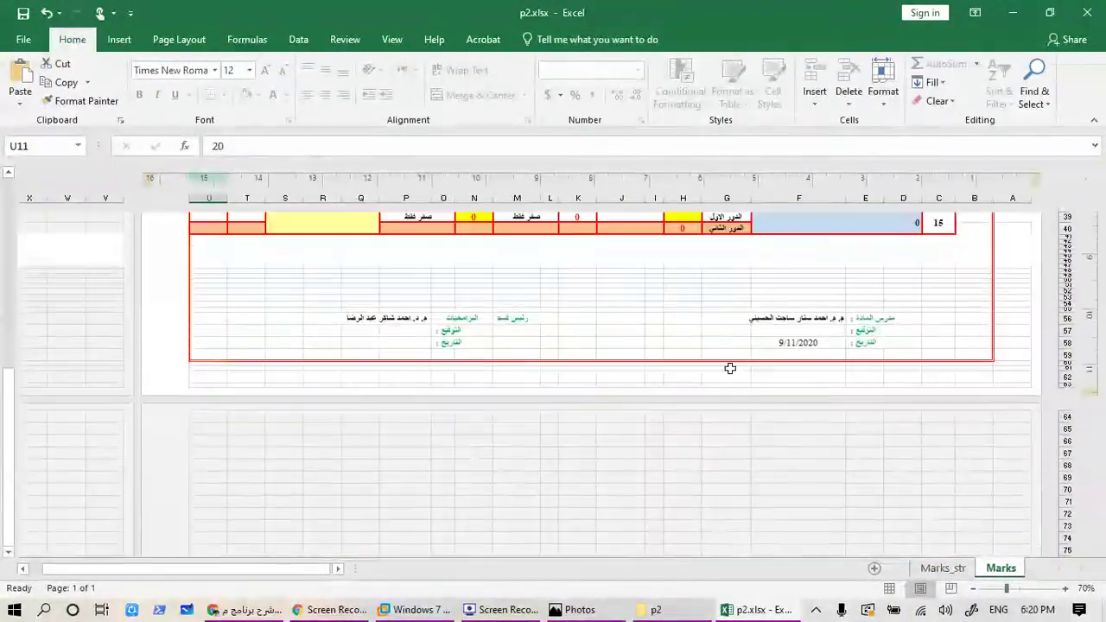
scroll(704, 374, up, 2)
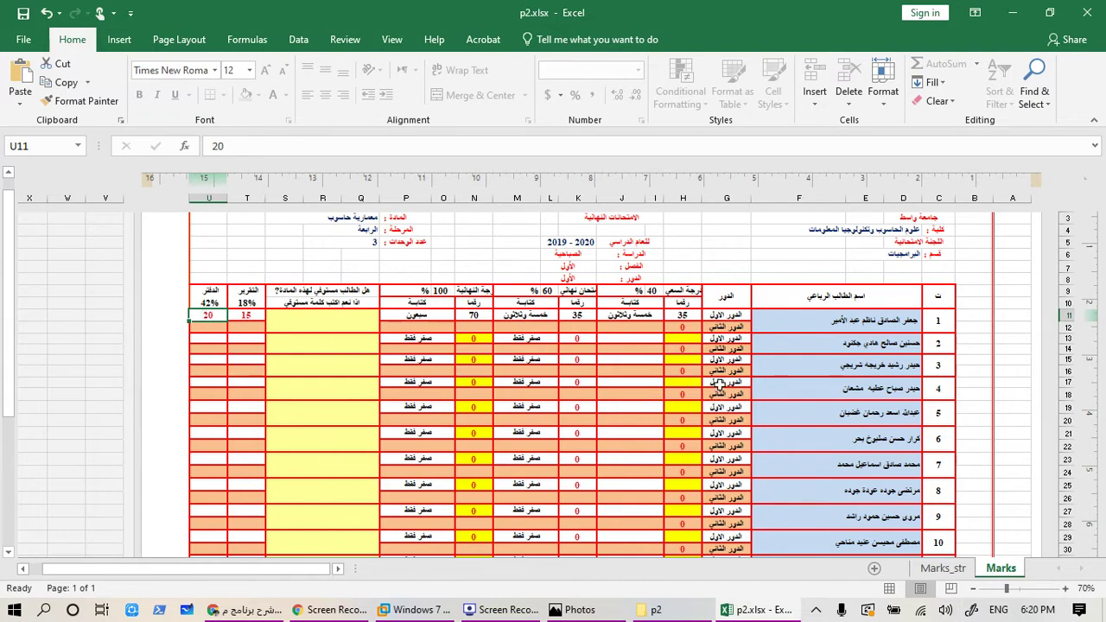
key(Delete)
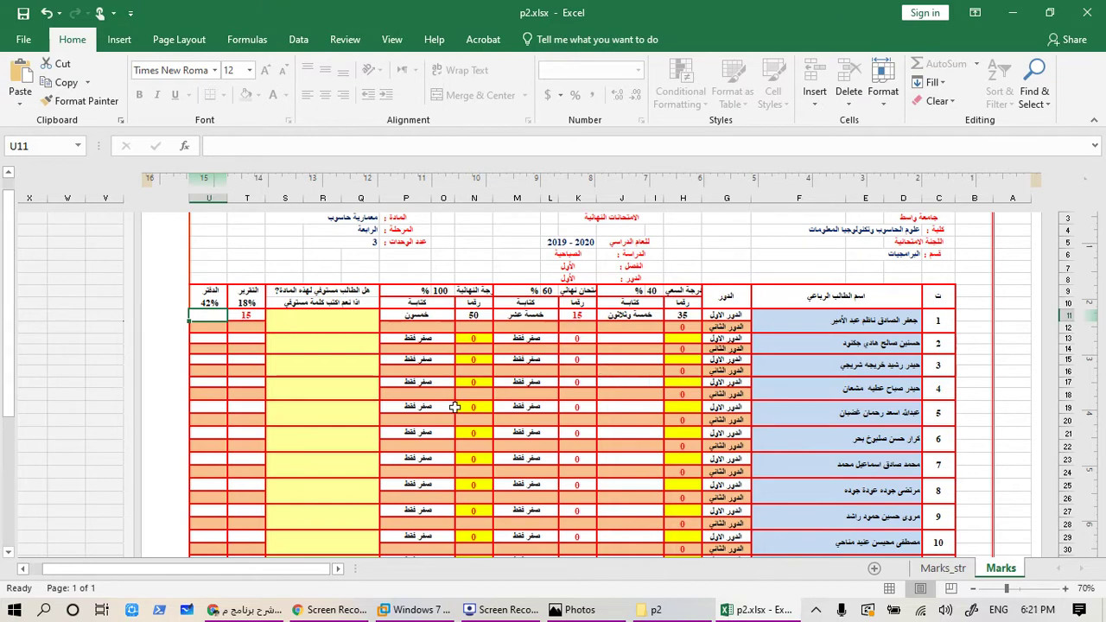
Compare coursework column H with report column T and look over the remaining student rows of the Marks sheet
scroll(608, 447, down, 1)
scroll(609, 447, up, 1)
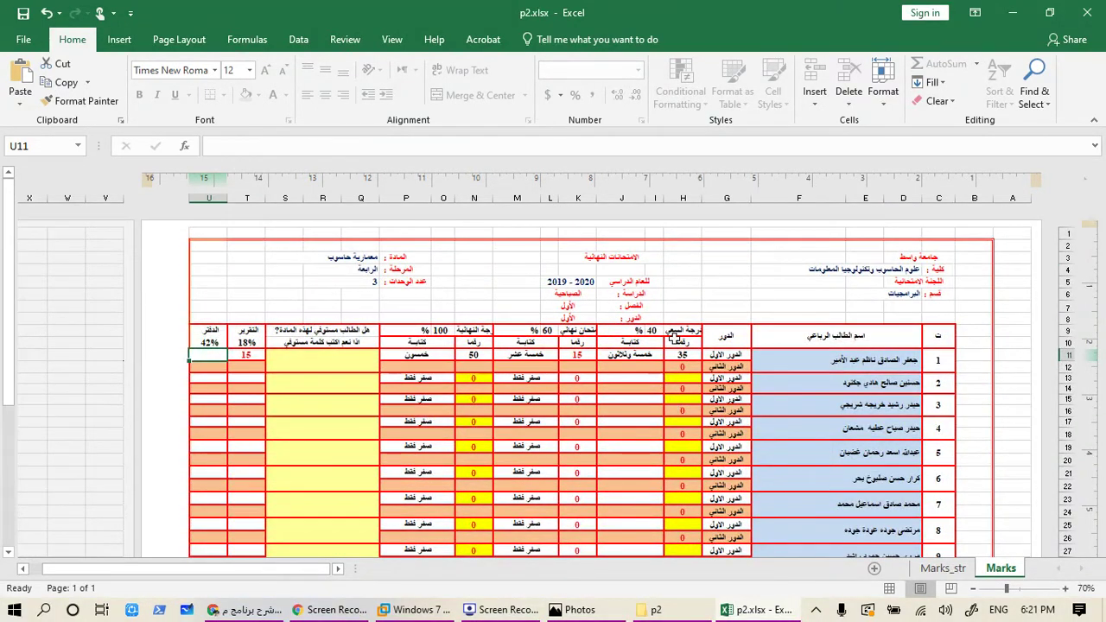
click(683, 197)
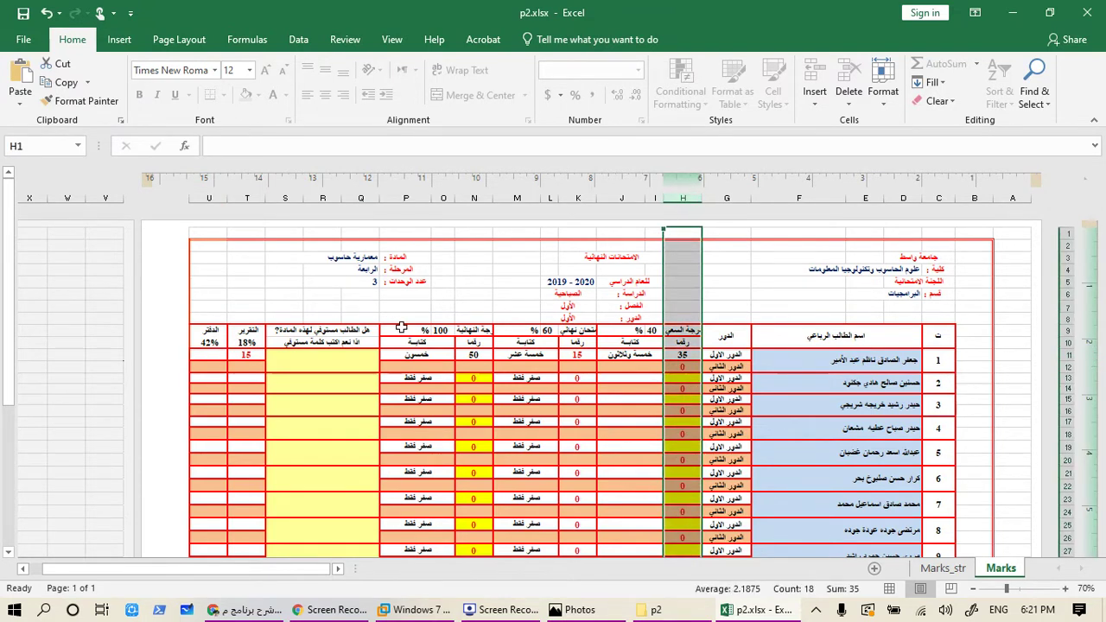
click(244, 199)
drag(245, 200, 233, 200)
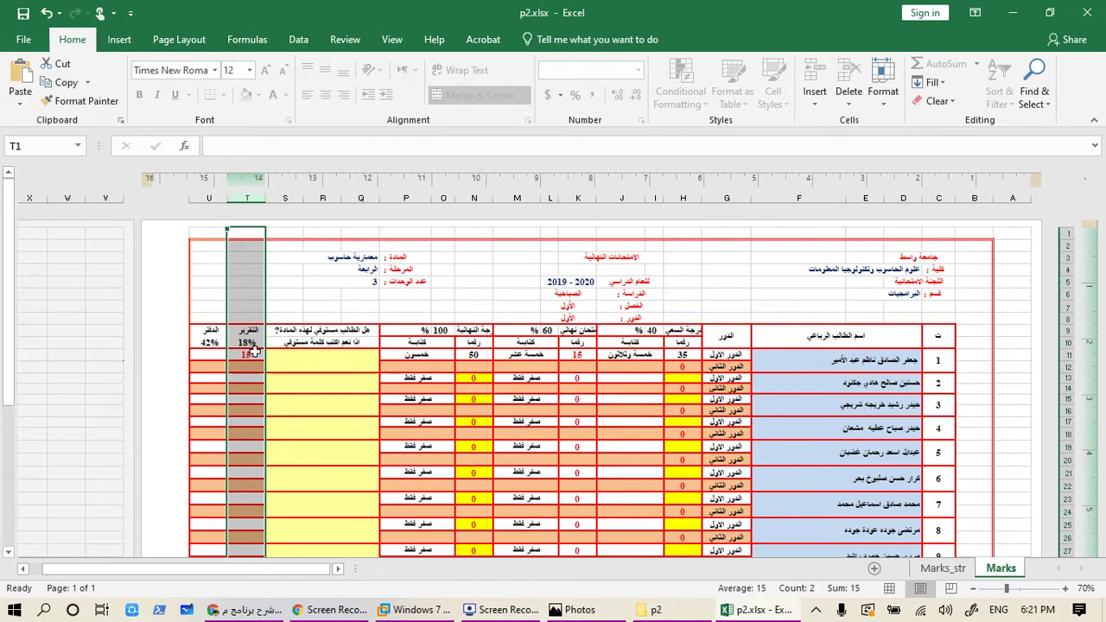
click(670, 357)
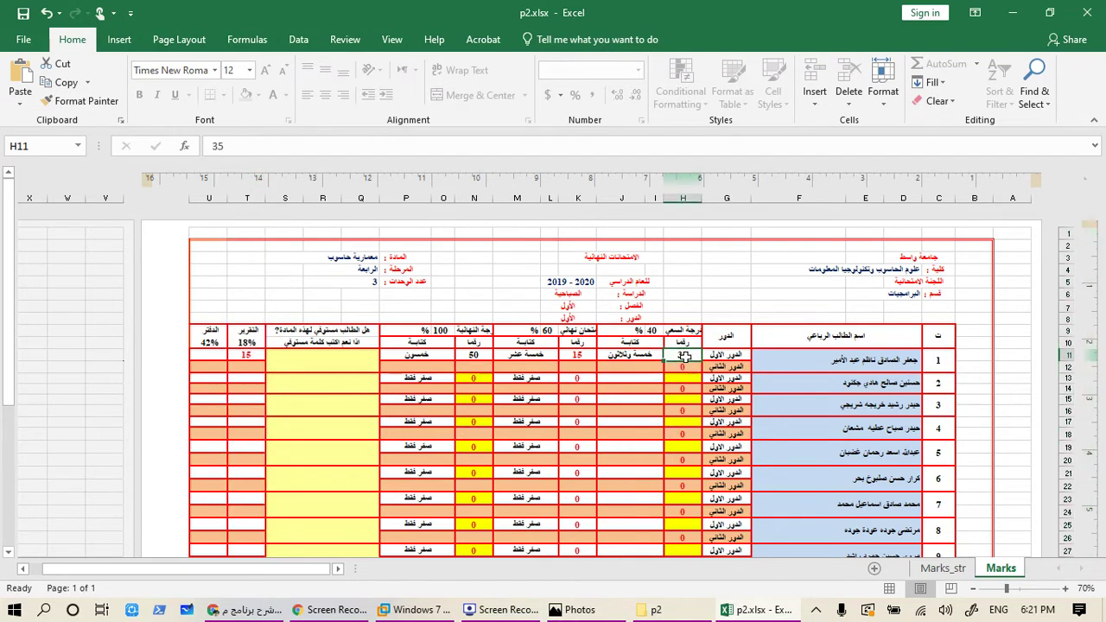
click(248, 198)
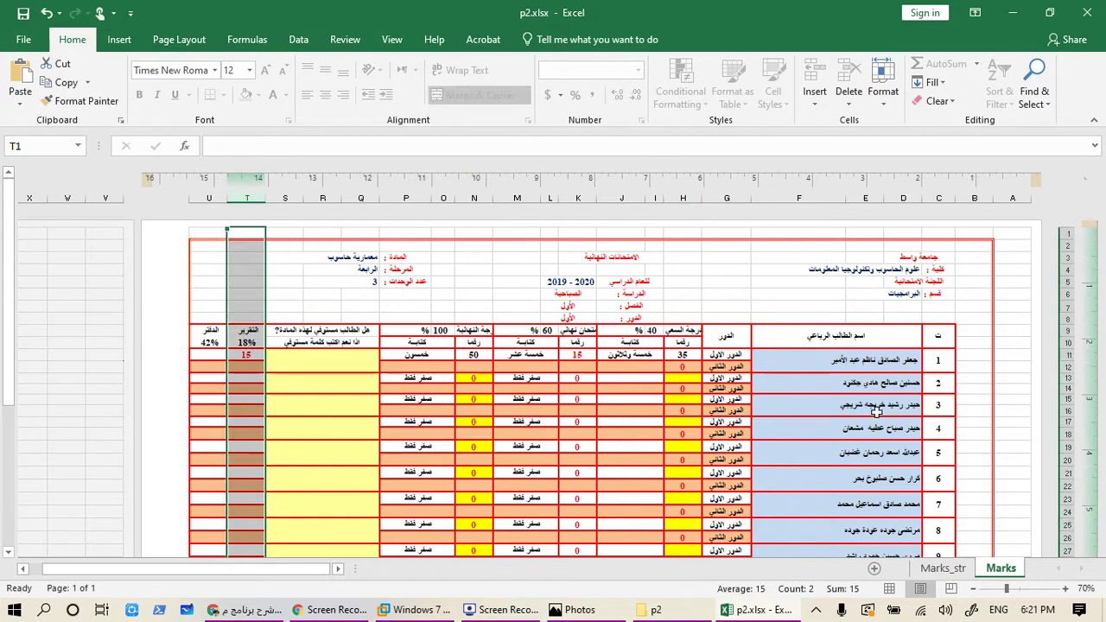
scroll(770, 382, down, 5)
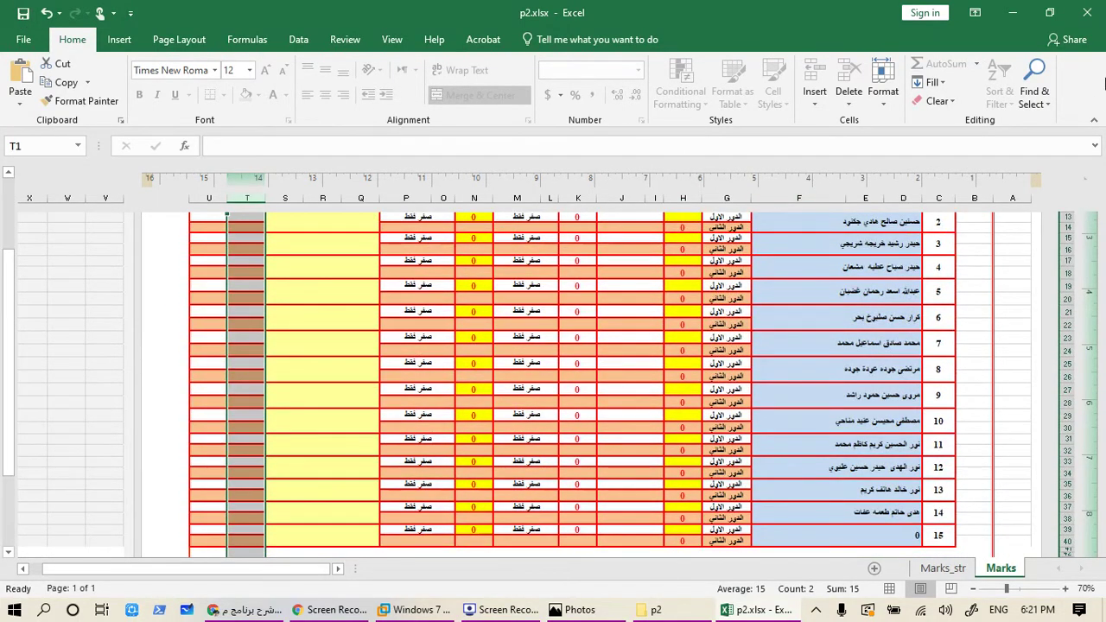
Close the p2.xlsx workbook with its folder window, and permanently empty the Recycle Bin
click(1087, 13)
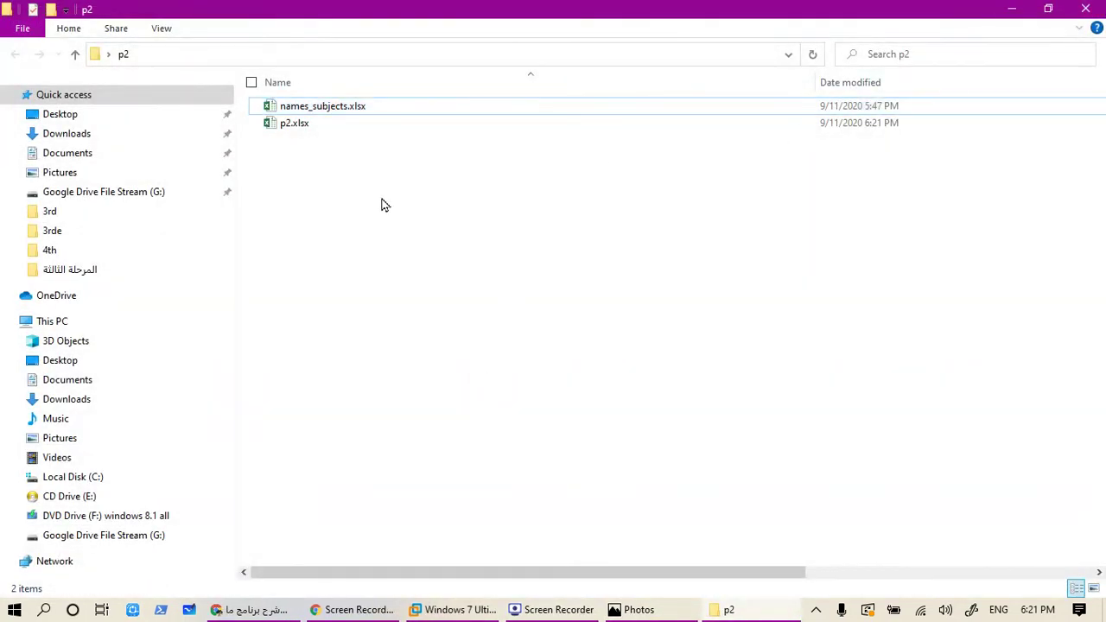
click(1085, 8)
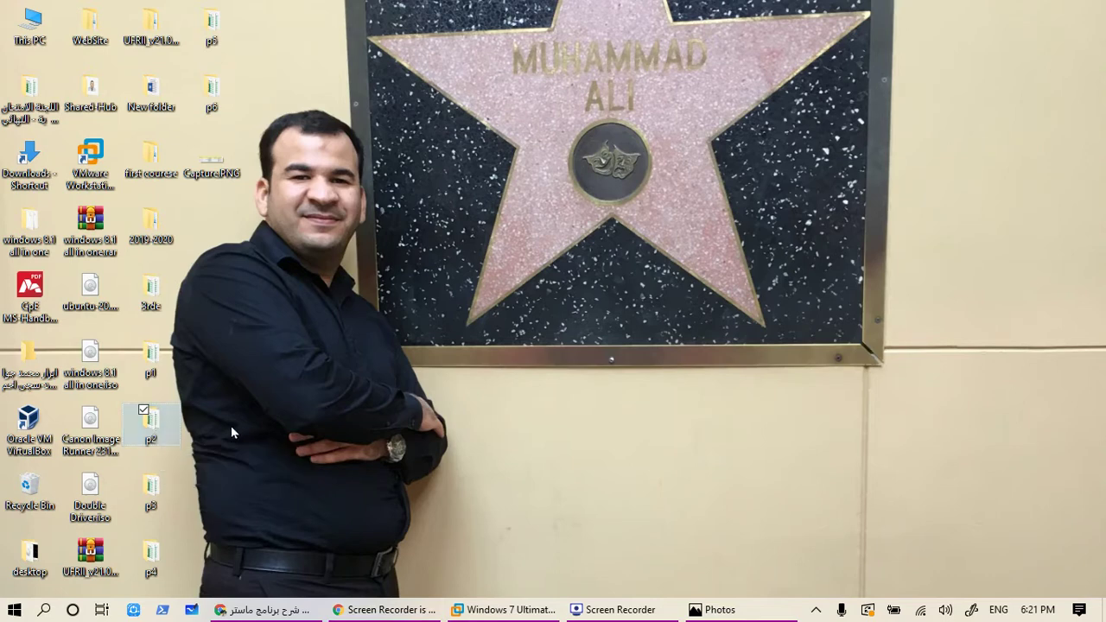
right_click(30, 488)
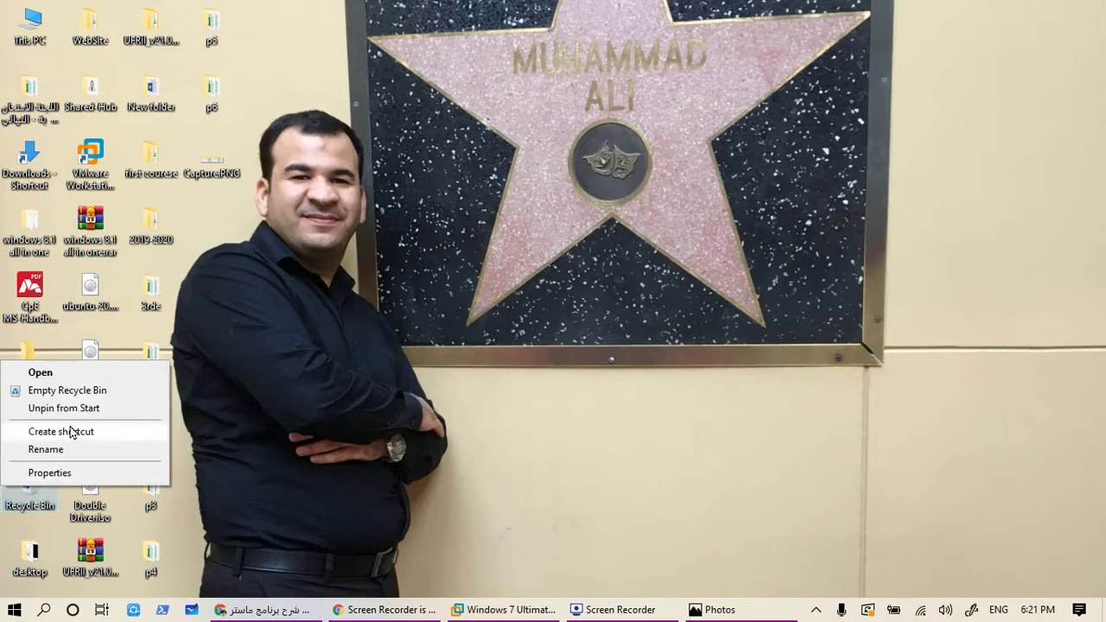
click(86, 394)
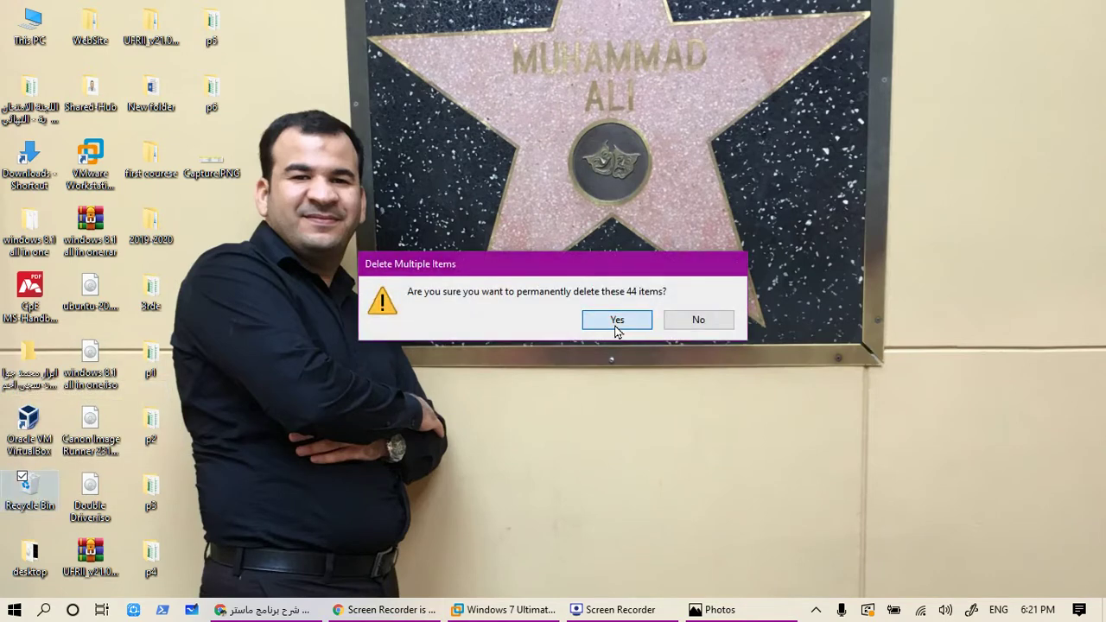
click(615, 320)
Reopen the p2 desktop folder, check the two workbooks it contains, and close it again
double_click(160, 448)
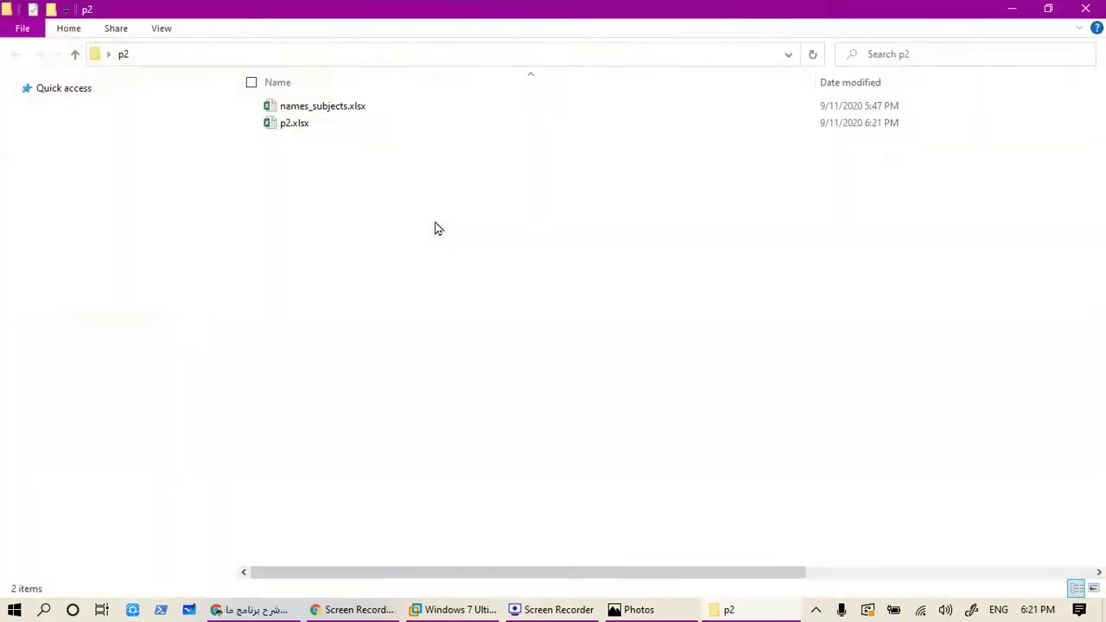
click(269, 128)
click(763, 109)
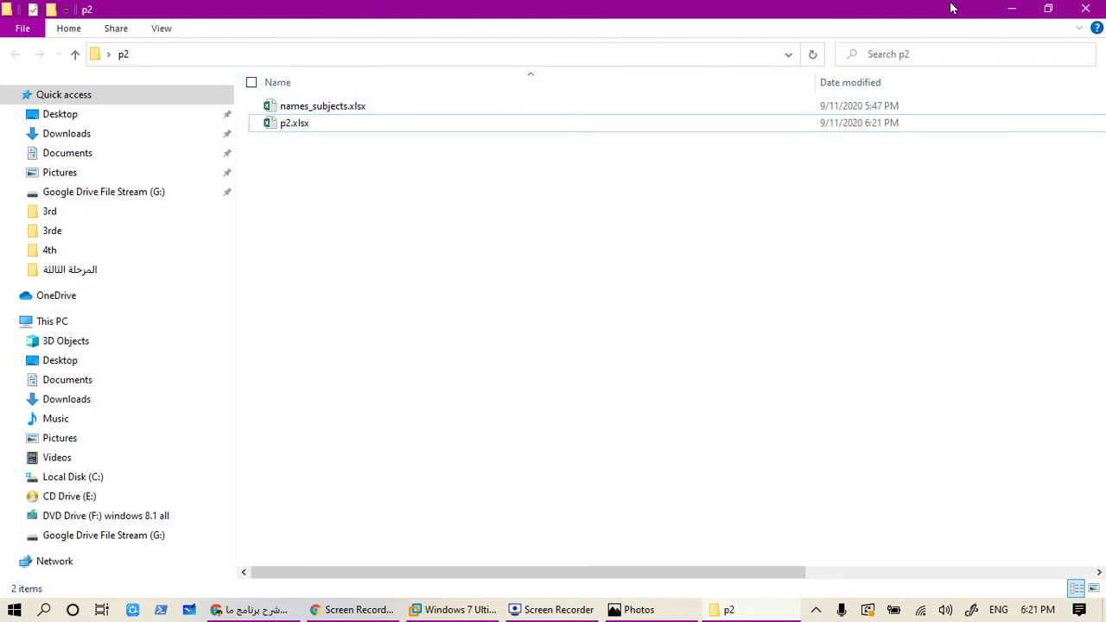
key(alt+F4)
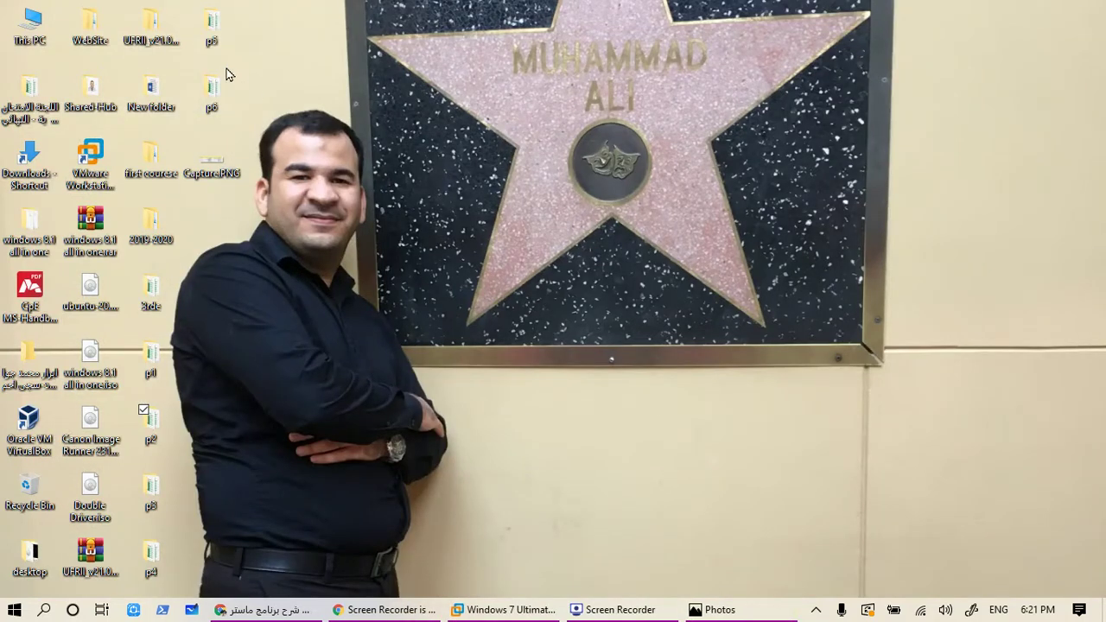
Open the p1 desktop folder and check its names_subjects.xlsx and p1.xlsx files
double_click(158, 366)
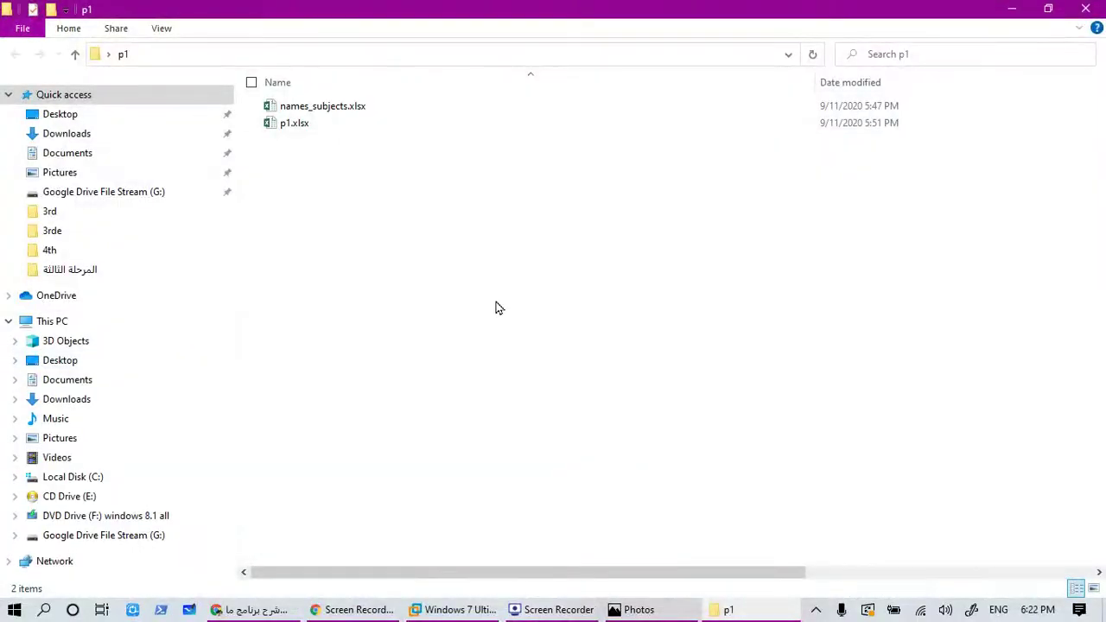
drag(385, 233, 350, 102)
click(1012, 9)
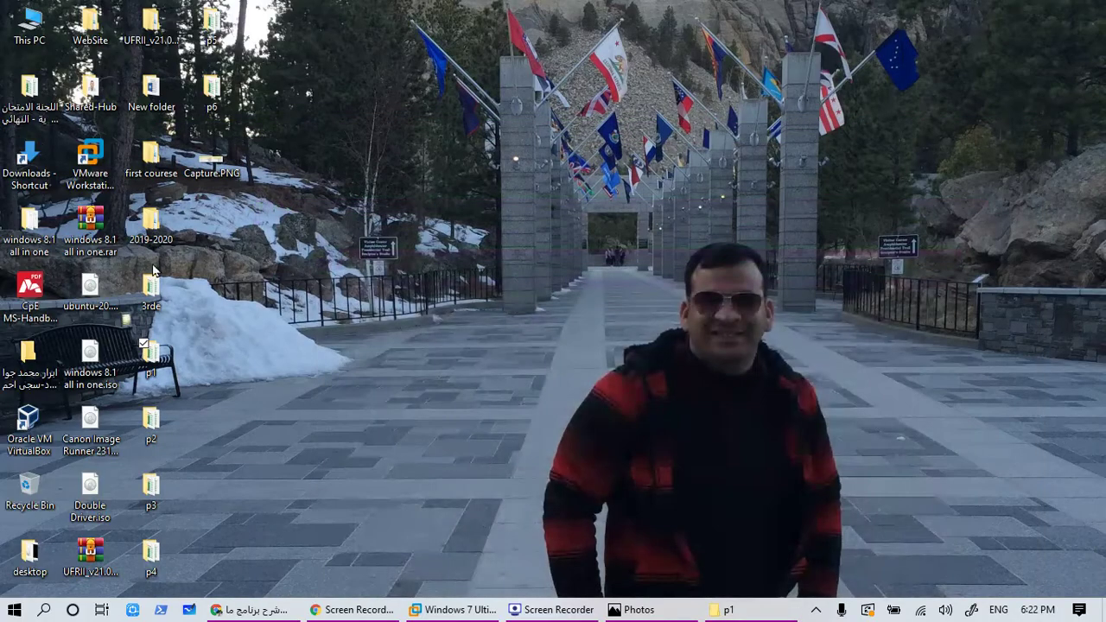
double_click(151, 356)
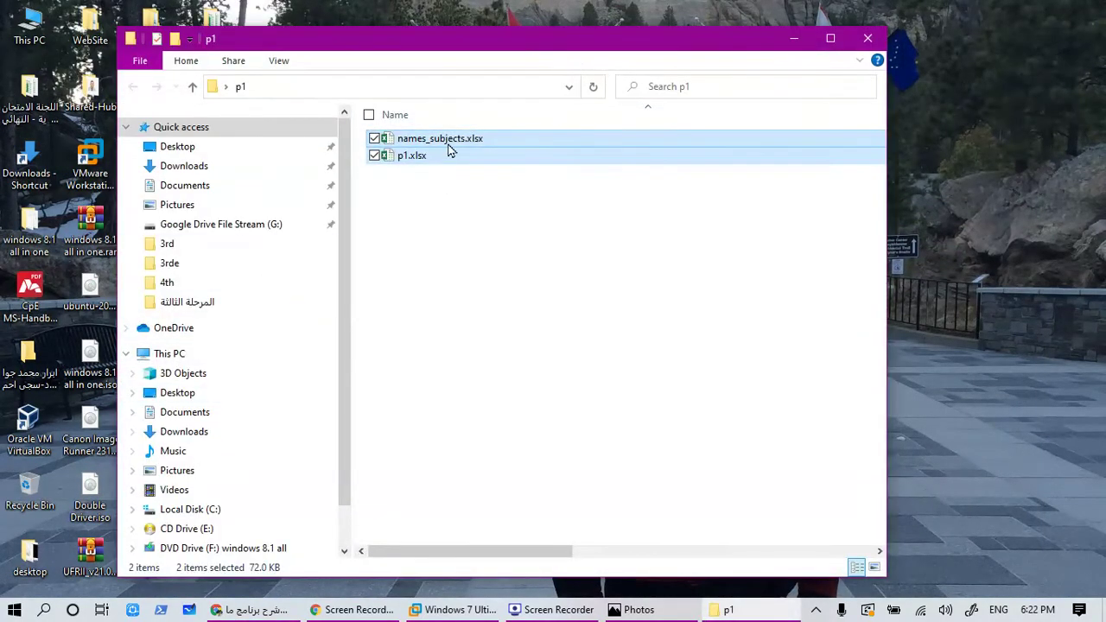
click(414, 198)
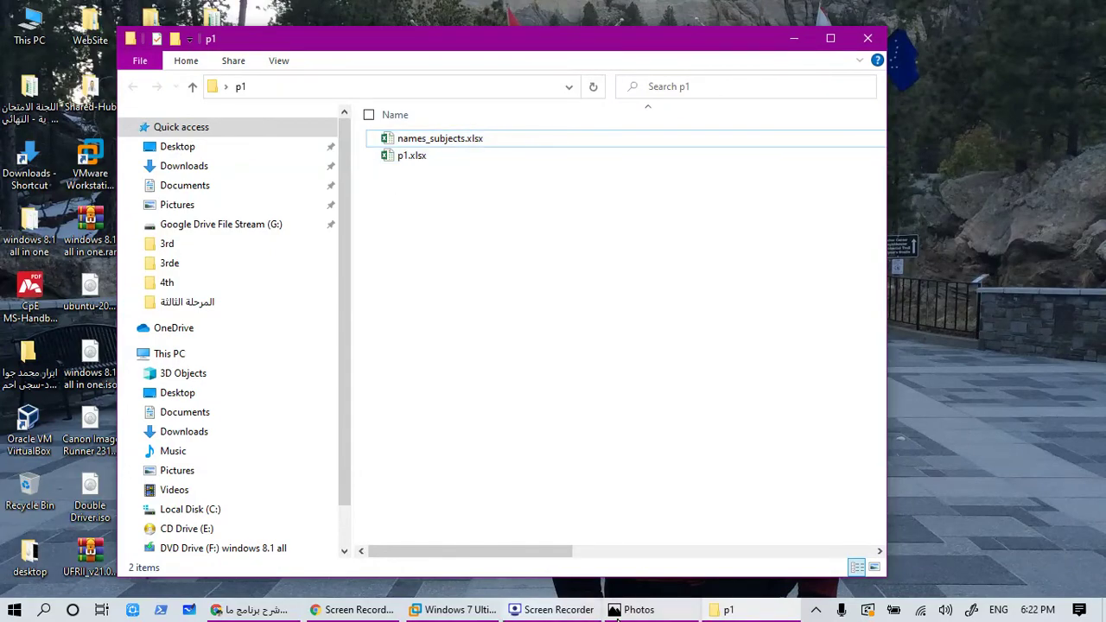
Check the teacher and subject table in Capture.PNG, and open p1.xlsx from the p1 folder with link updating enabled
click(639, 609)
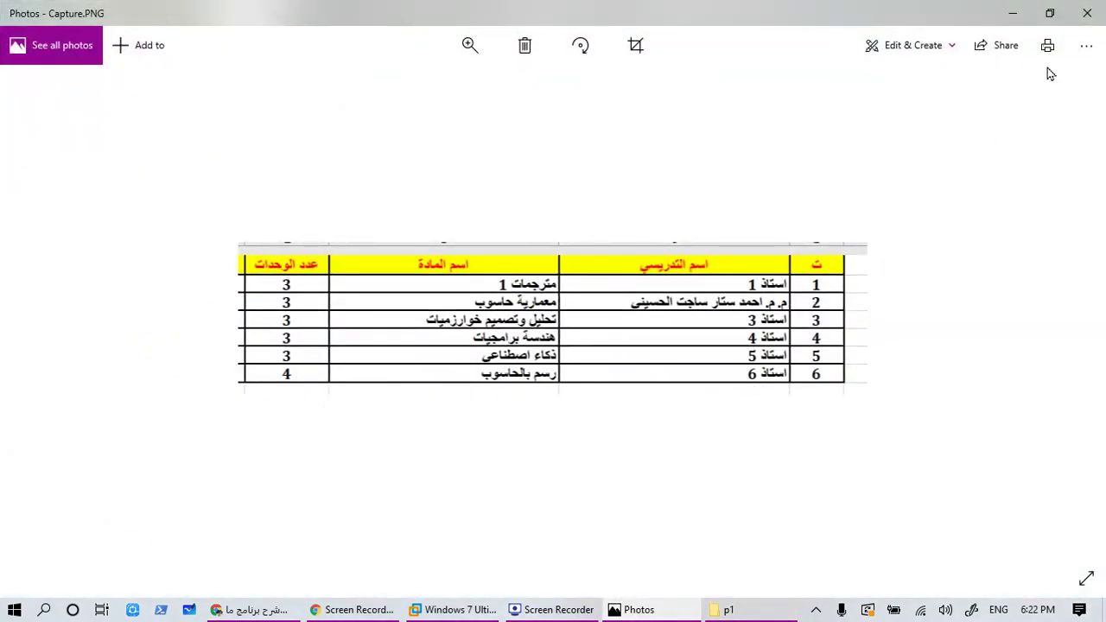
click(1013, 13)
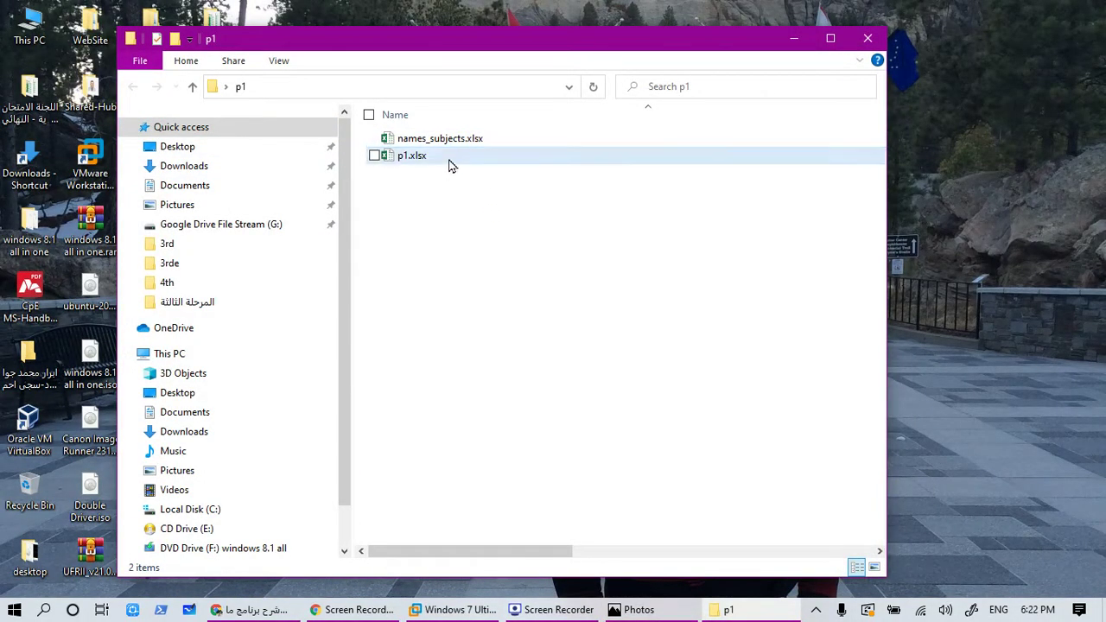
double_click(449, 165)
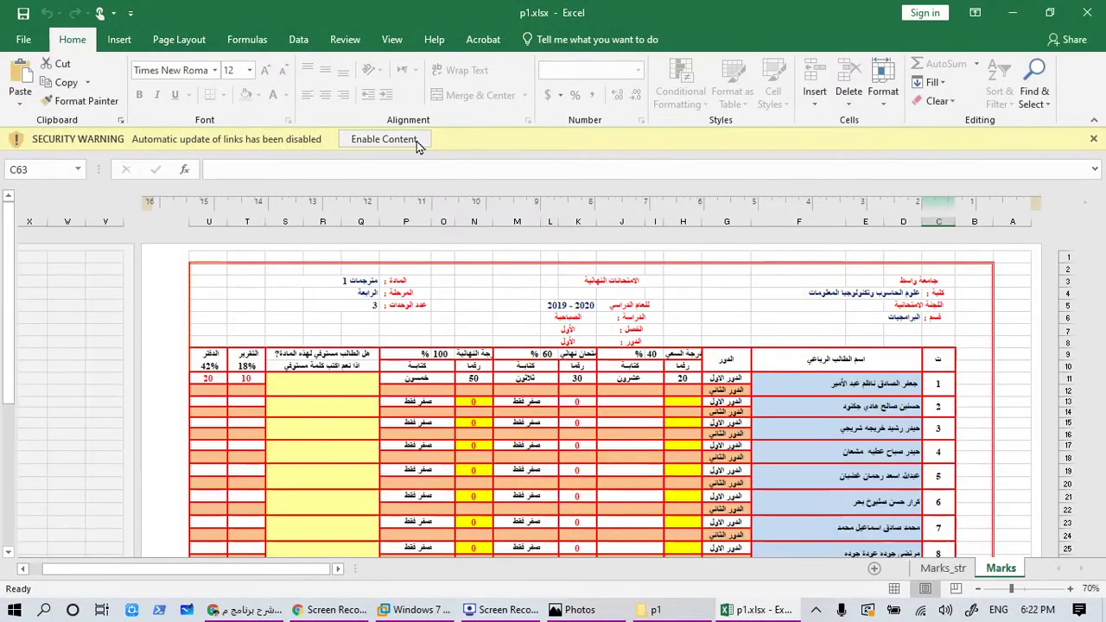
click(417, 139)
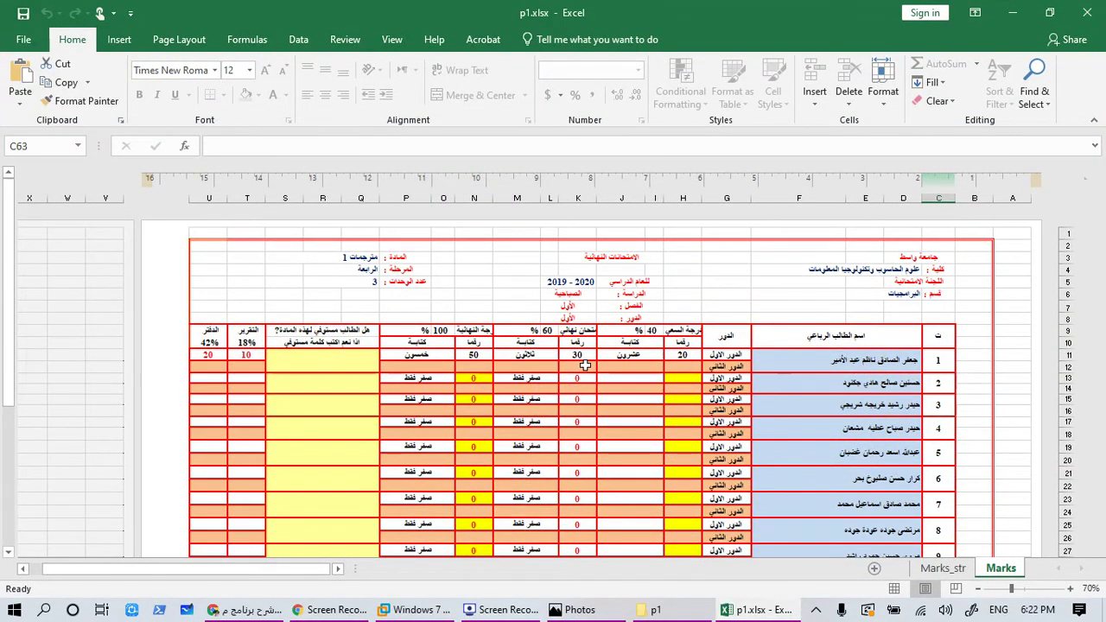
Clear student 1's notebook, report and coursework marks in cells U11, T11 and H11 of the Marks sheet
click(214, 355)
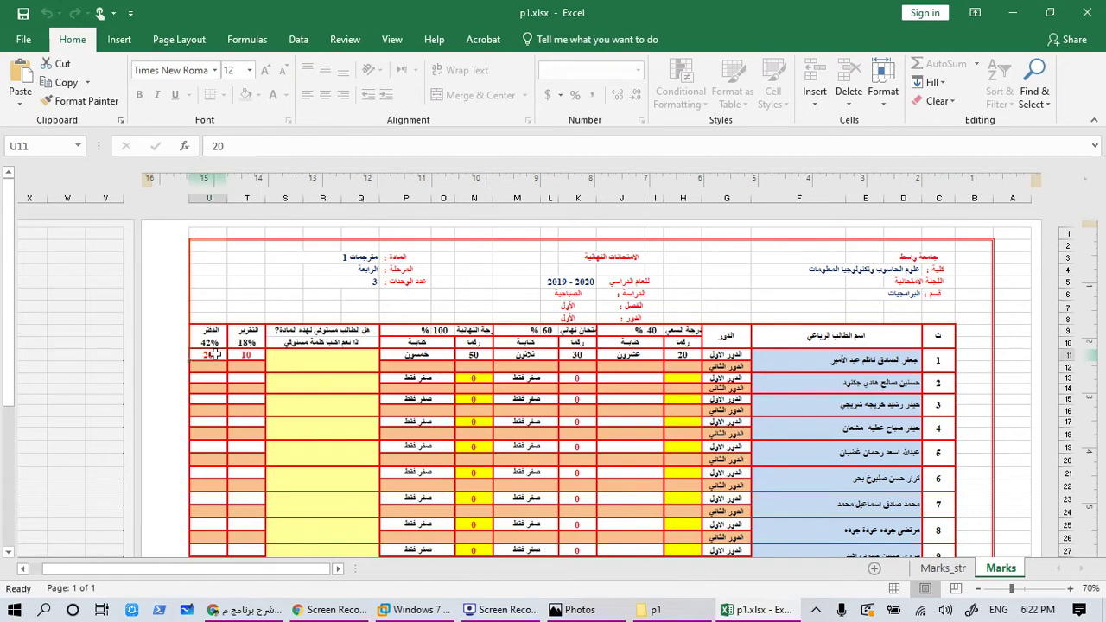
key(Delete)
click(246, 355)
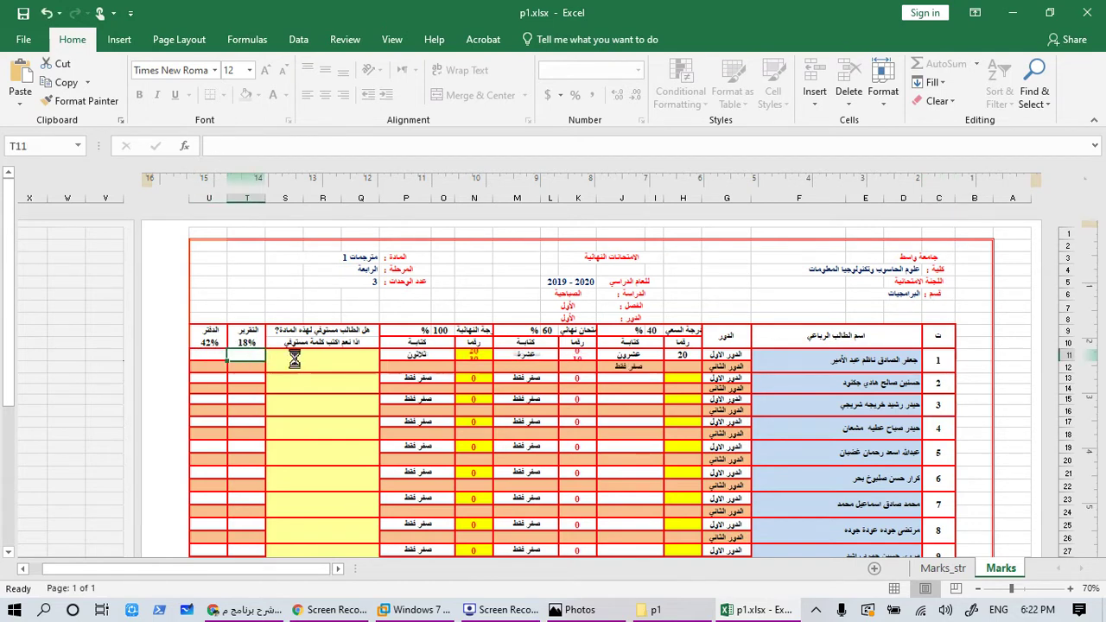
click(683, 356)
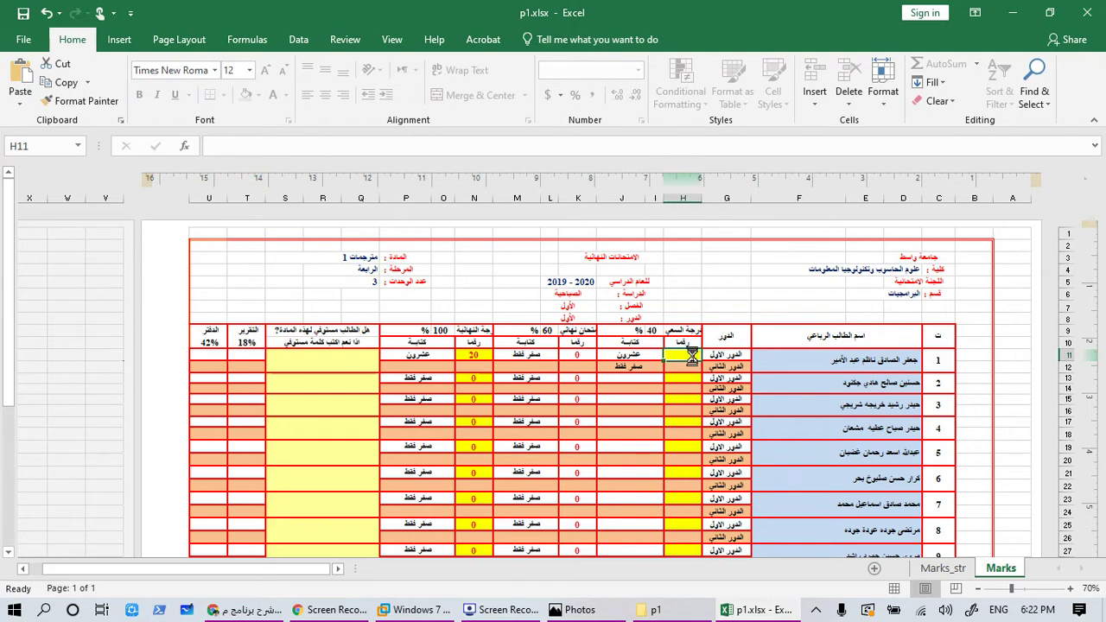
key(Delete)
Enter a coursework mark of 40 in H19 and a report mark of 18 in T19 for student 5
scroll(659, 458, down, 1)
scroll(658, 458, down, 1)
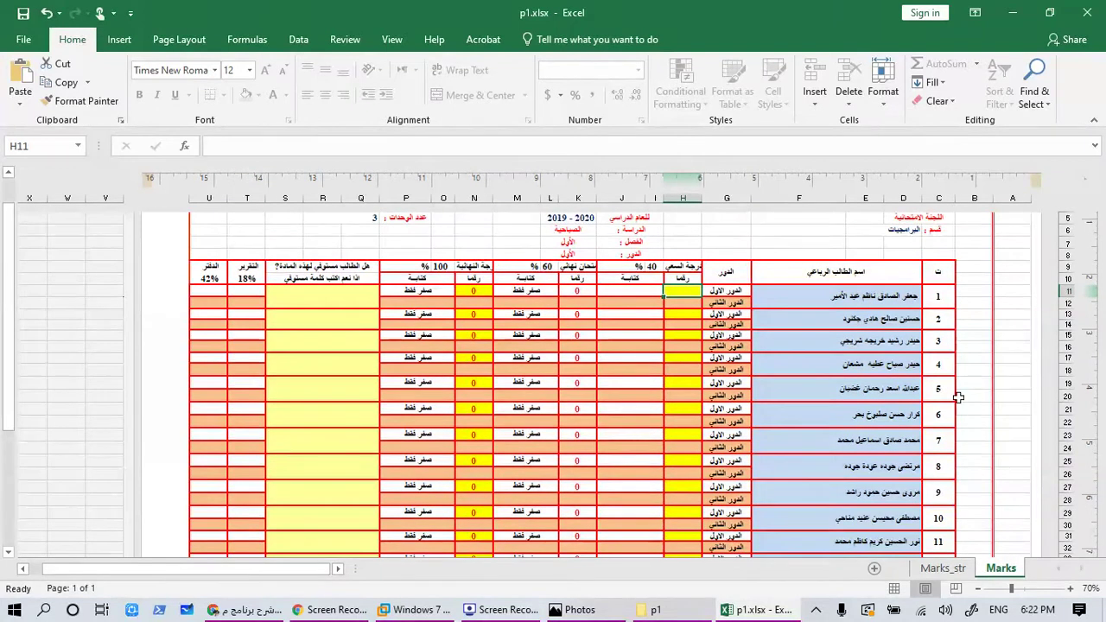
click(685, 390)
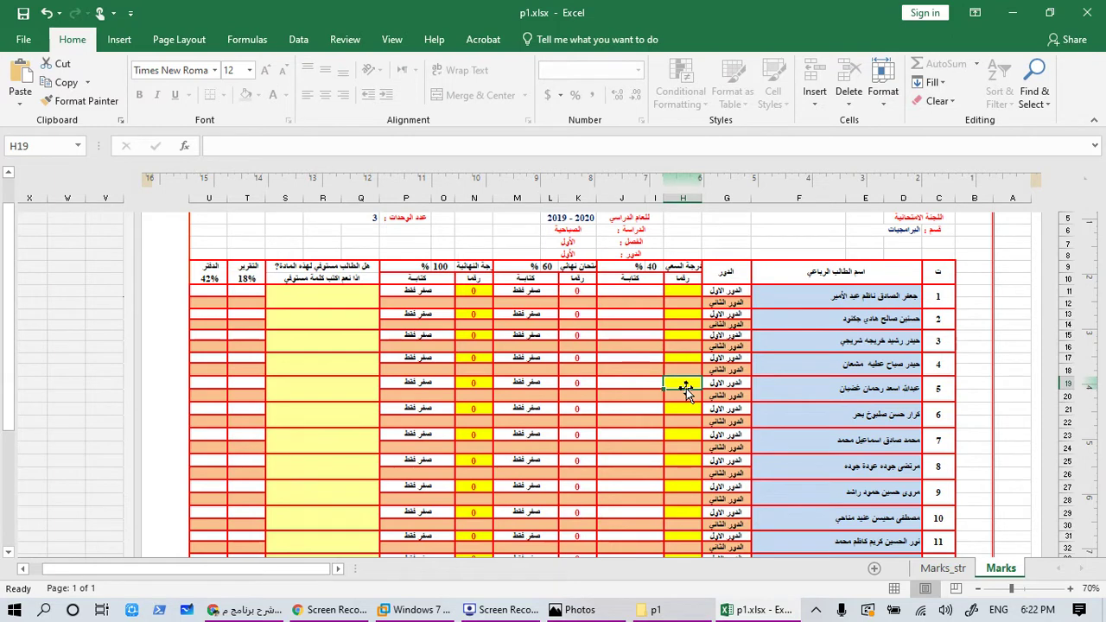
text(40)
key(Return)
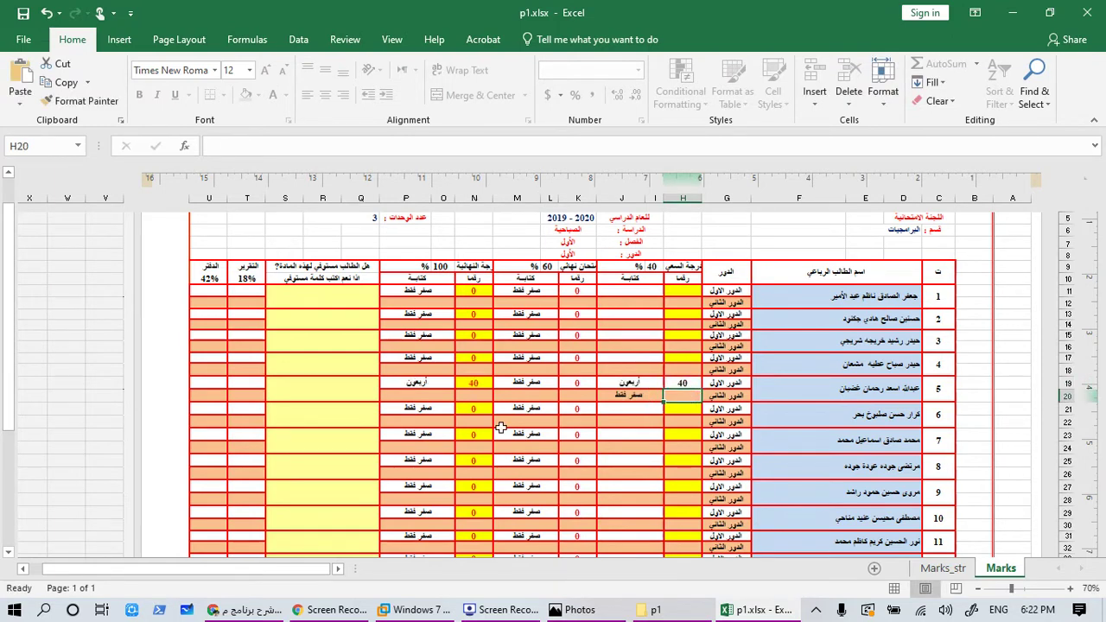
click(248, 388)
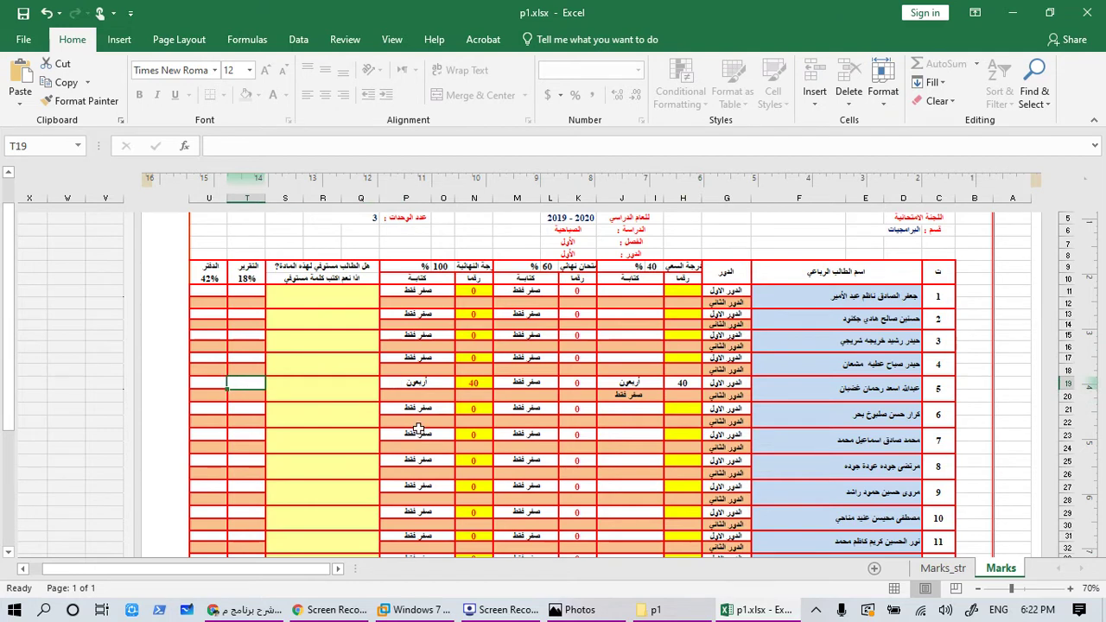
text(18)
key(Return)
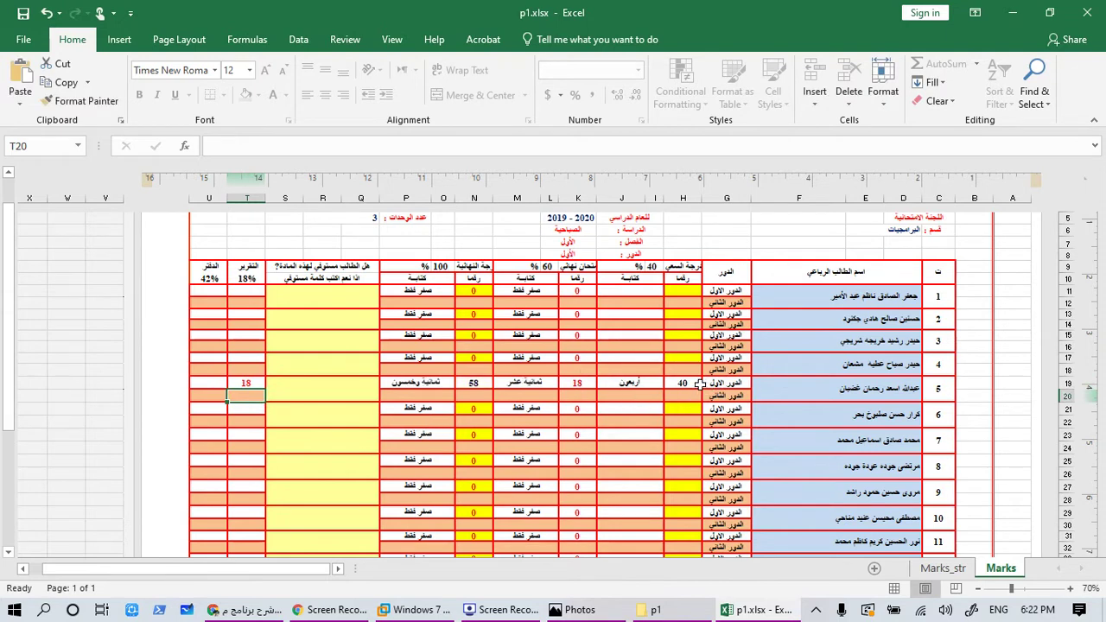
Enter a notebook mark of 10 in U19 for student 5, and check the final exam formula in K19
click(578, 383)
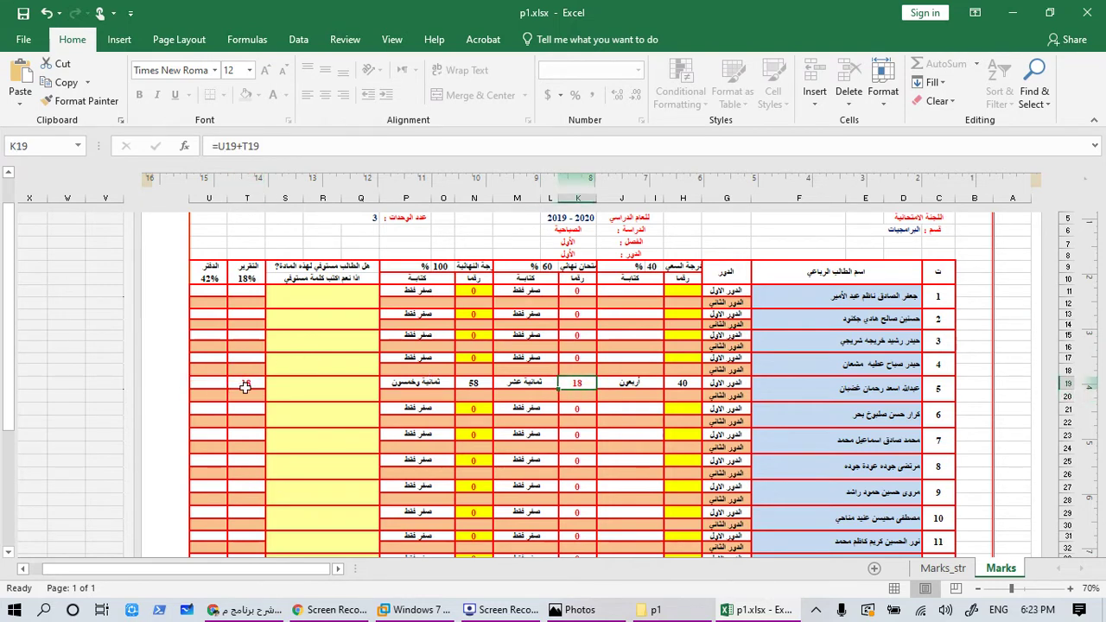
click(210, 383)
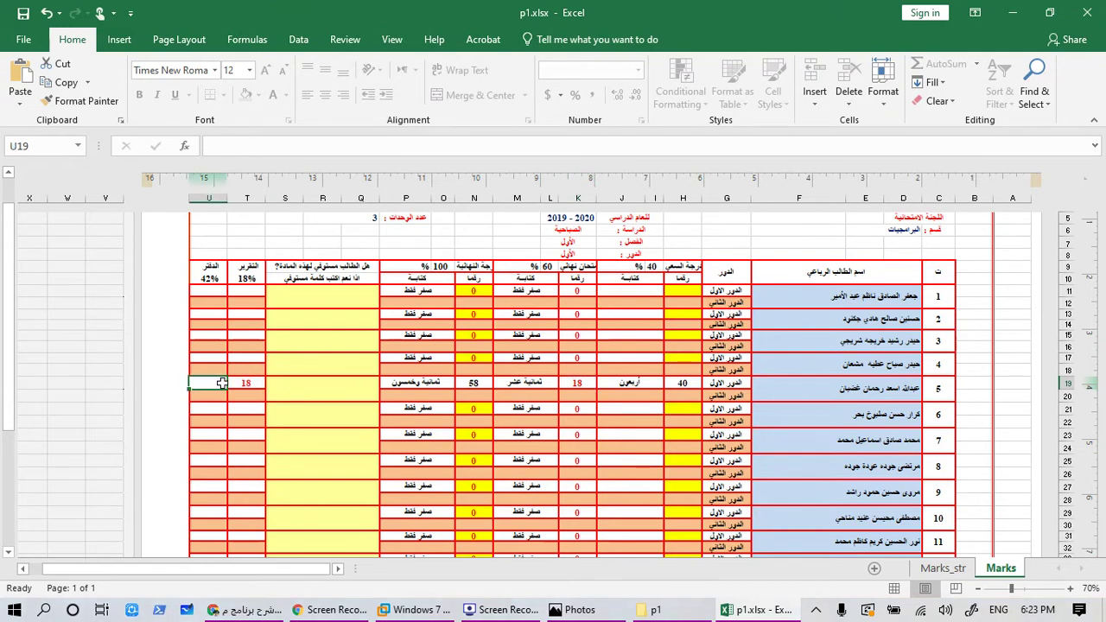
text(10)
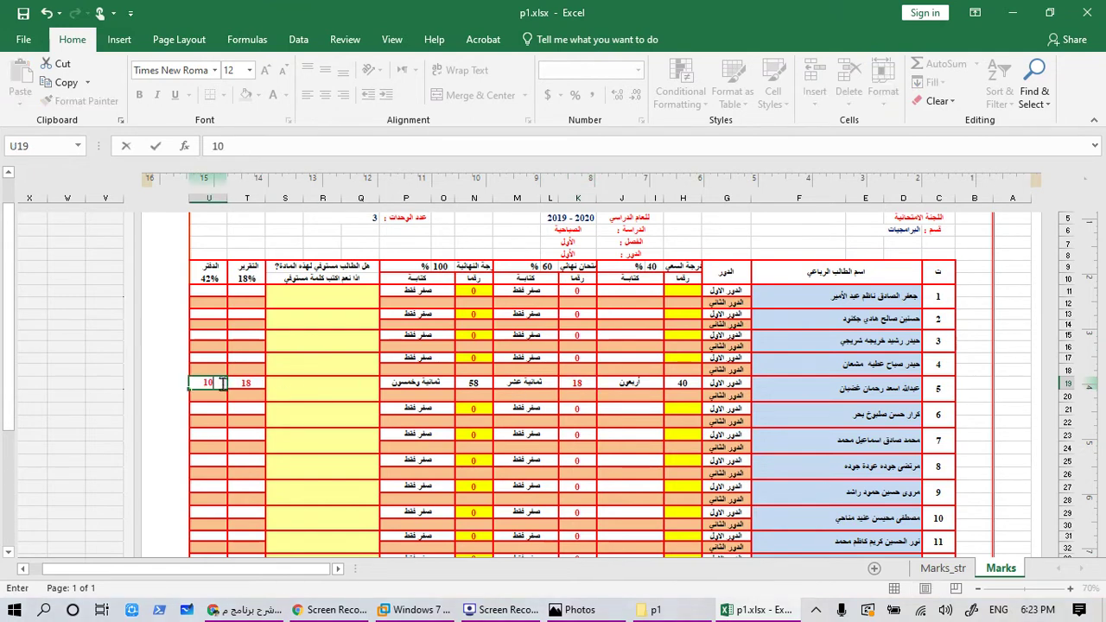
key(Return)
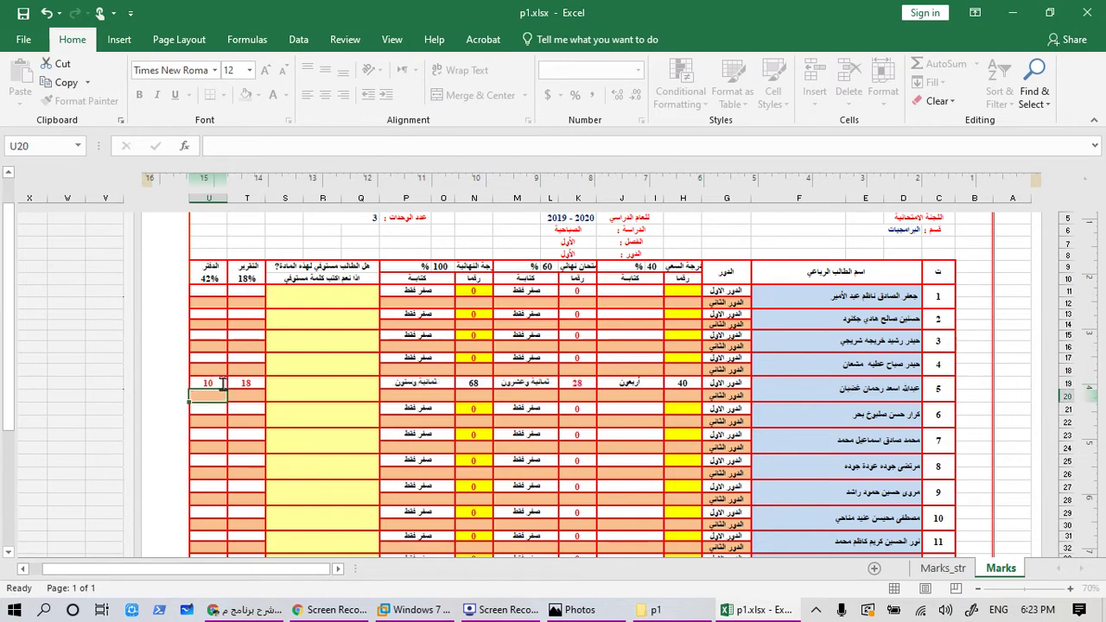
click(579, 385)
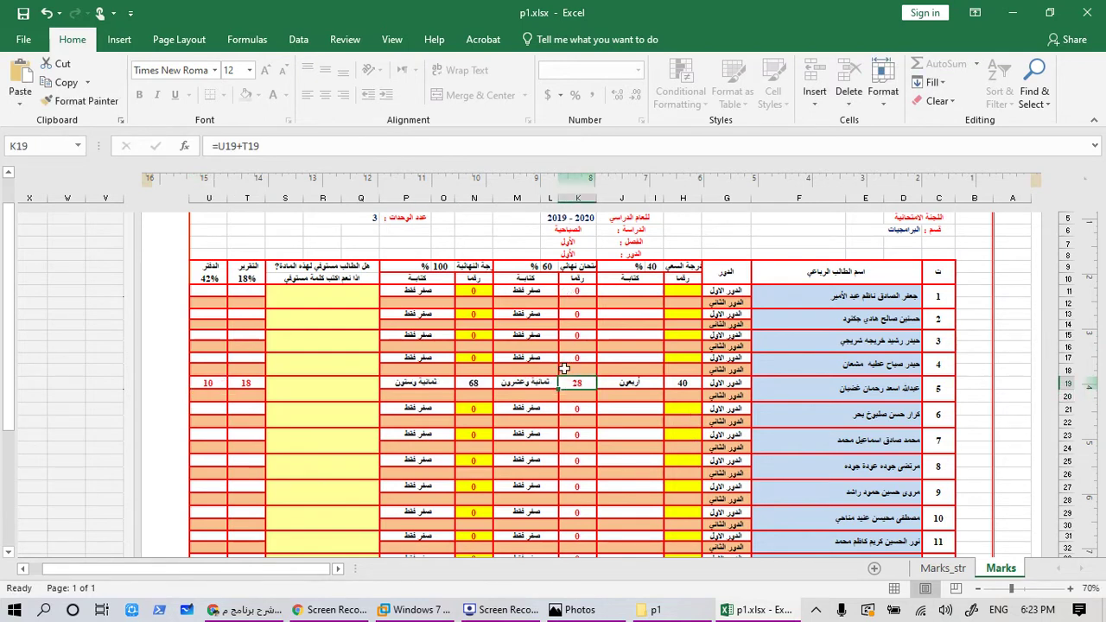
click(204, 383)
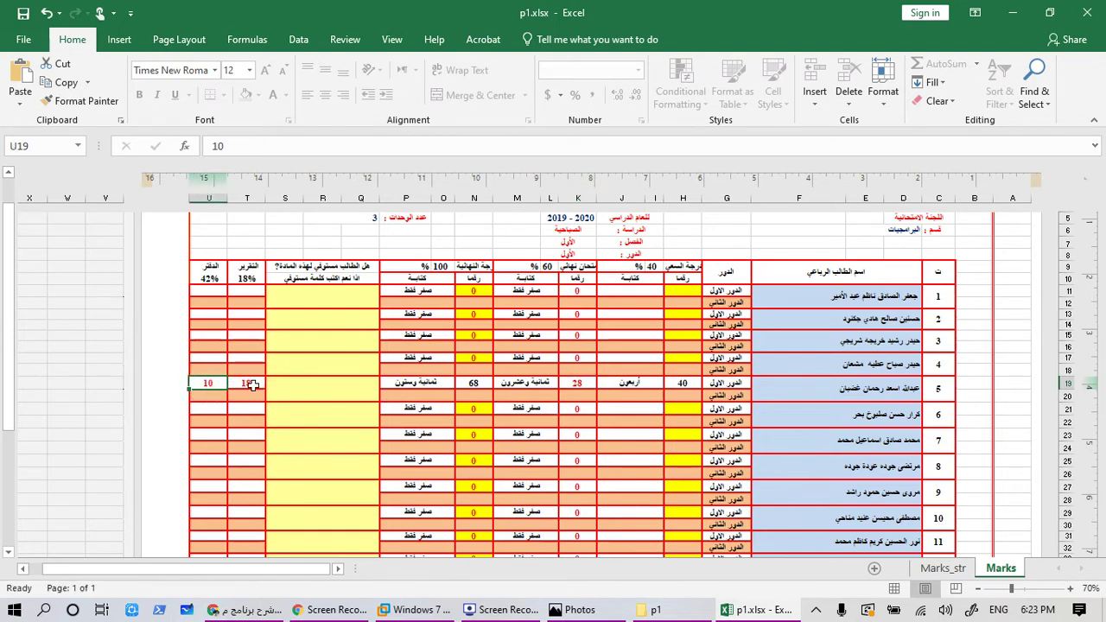
Look over the whole Marks sheet of p1.xlsx, from the subject header through all student rows to the teacher line below
scroll(867, 468, up, 2)
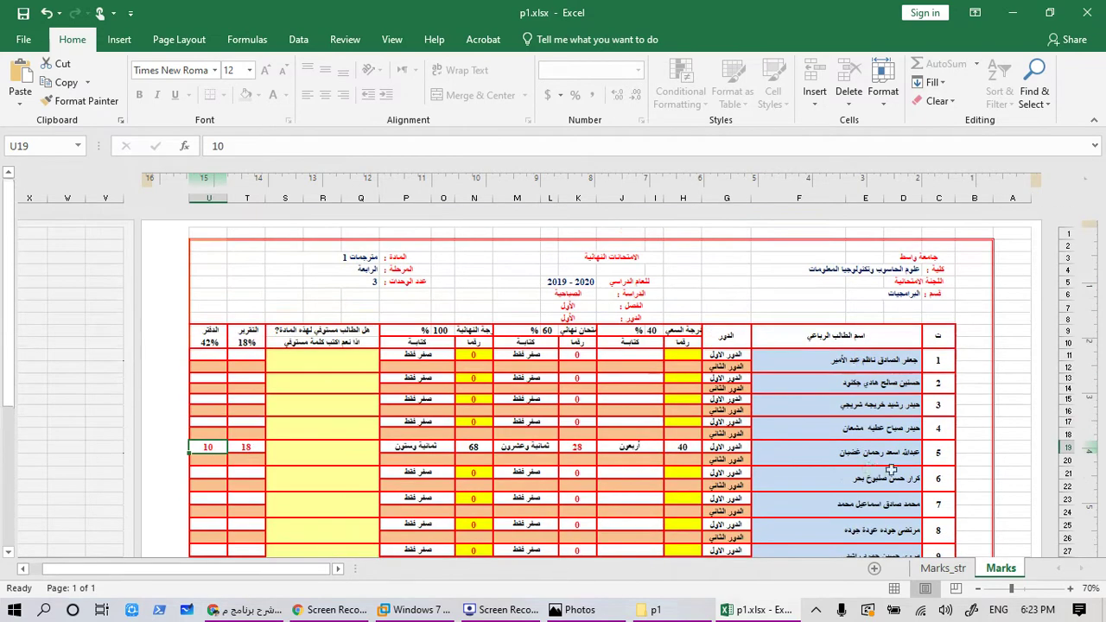
scroll(890, 469, down, 6)
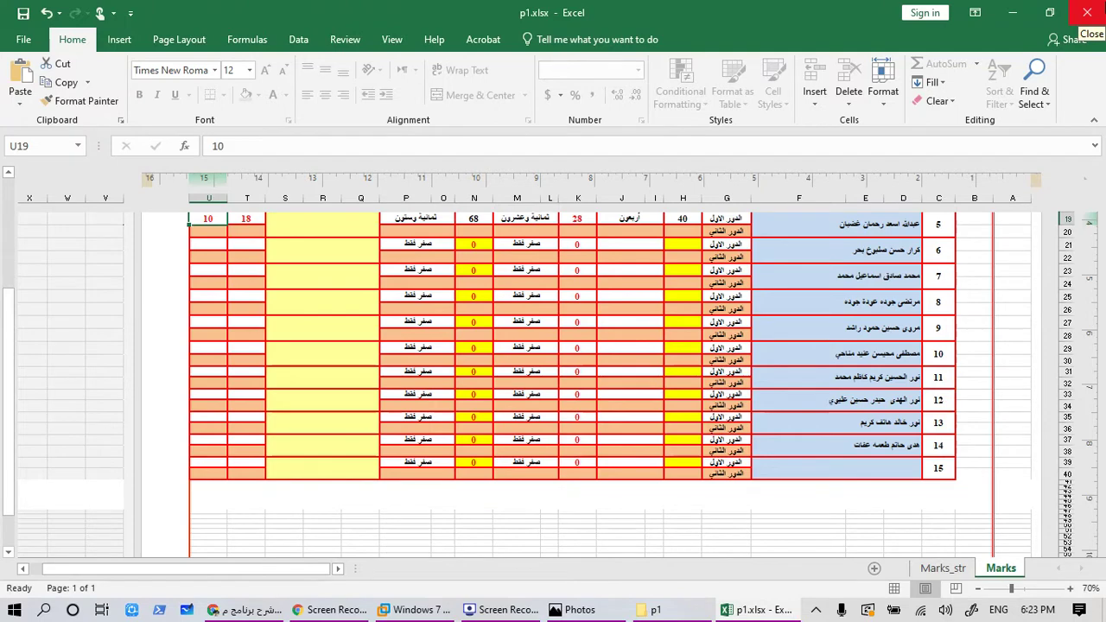
scroll(12, 274, up, 6)
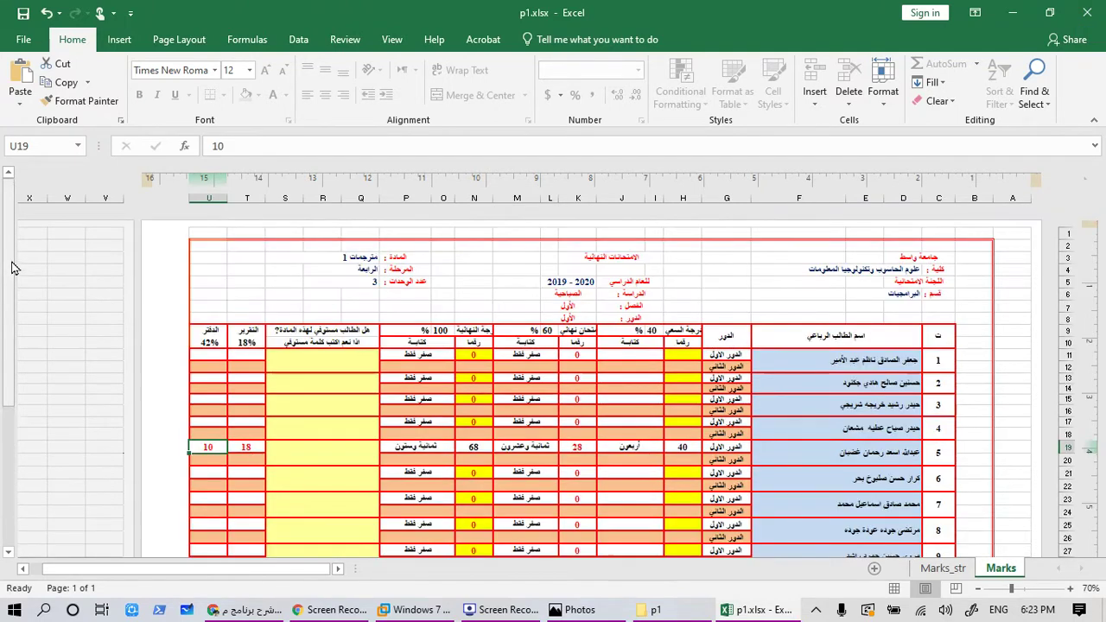
scroll(12, 287, down, 1)
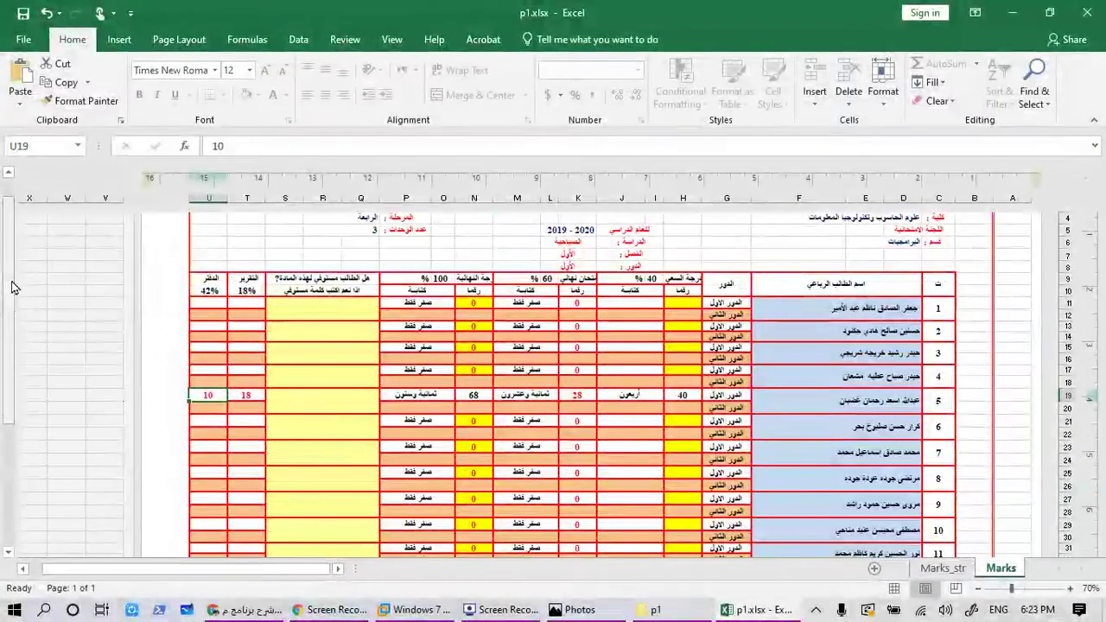
drag(8, 277, 10, 217)
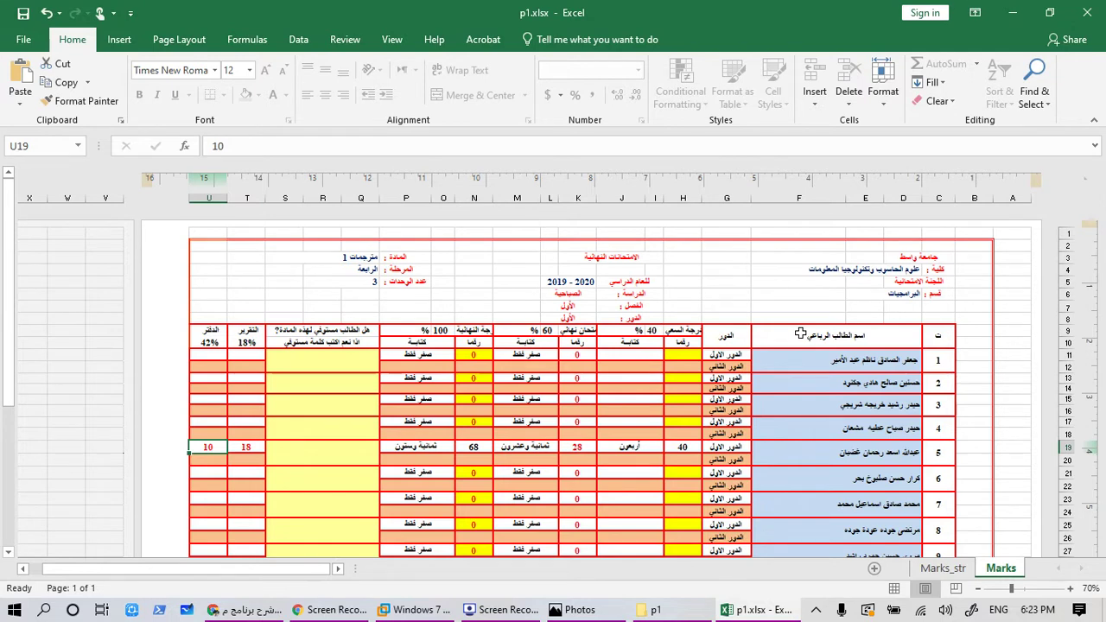
scroll(537, 502, down, 5)
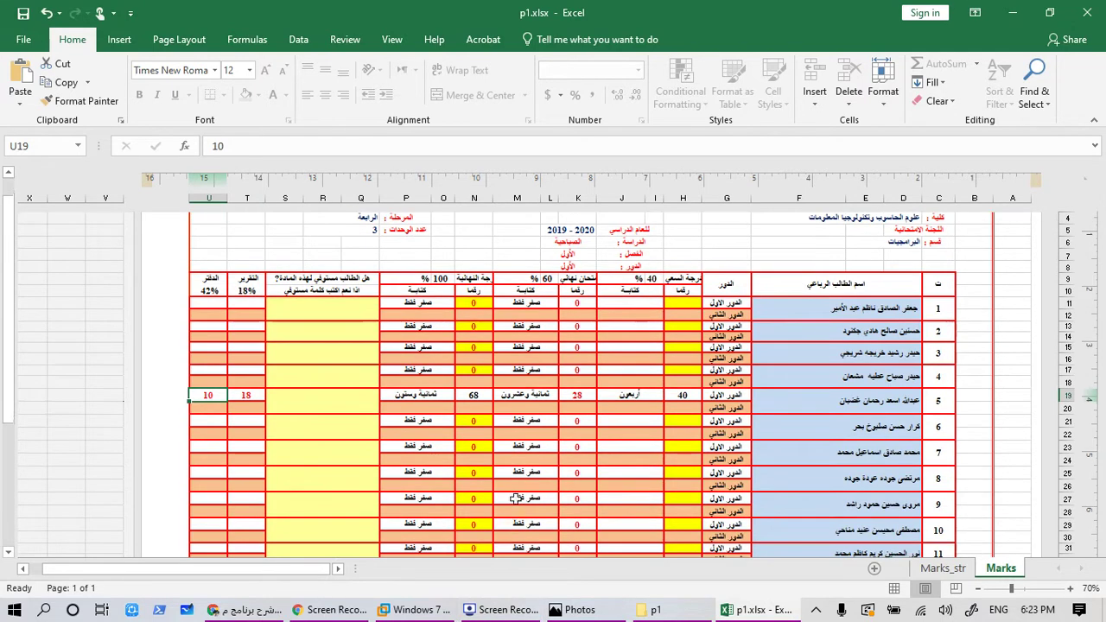
scroll(537, 501, down, 2)
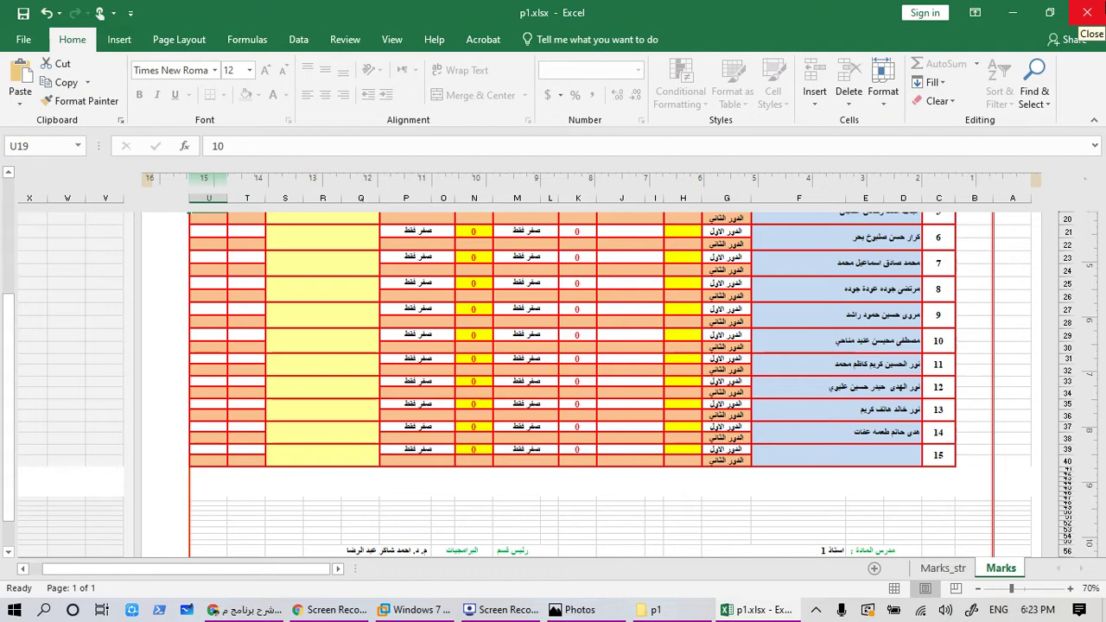
scroll(771, 448, up, 5)
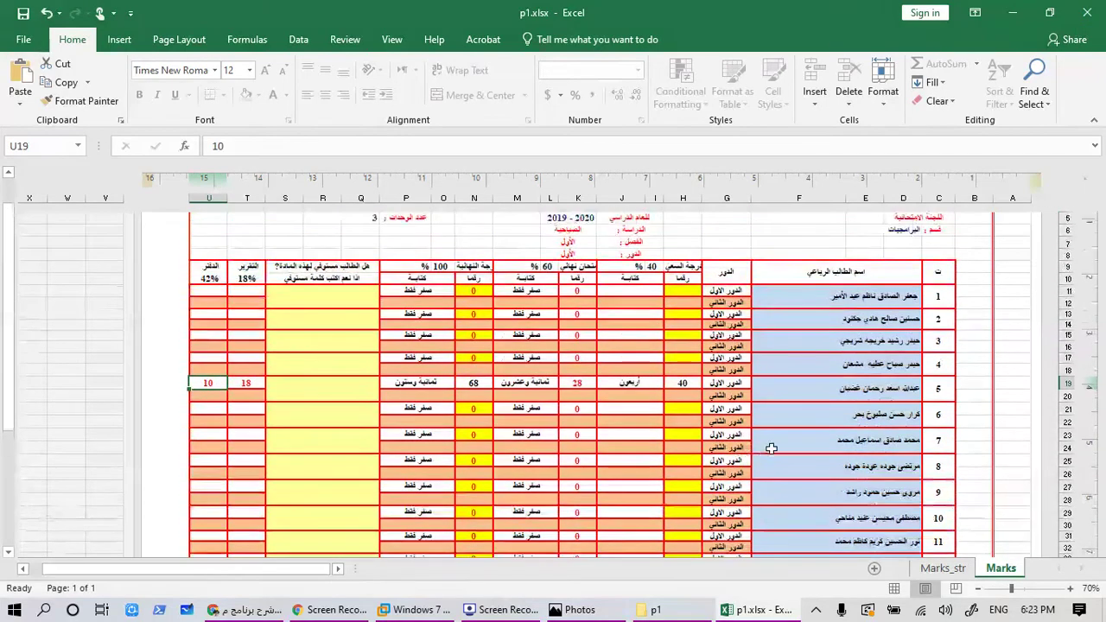
scroll(800, 420, down, 2)
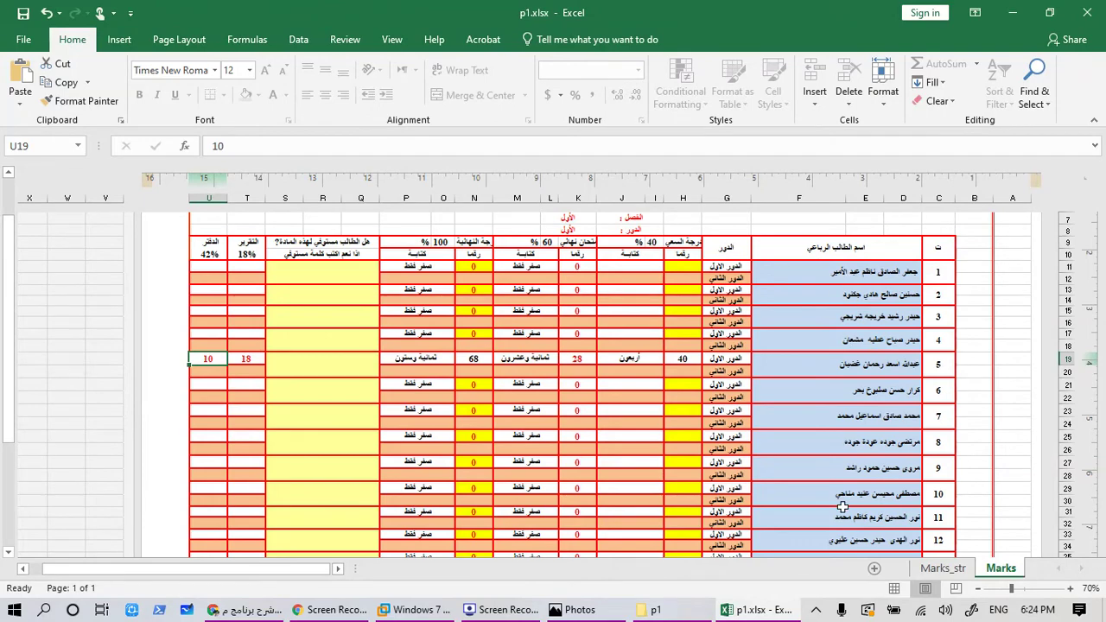
scroll(830, 466, down, 3)
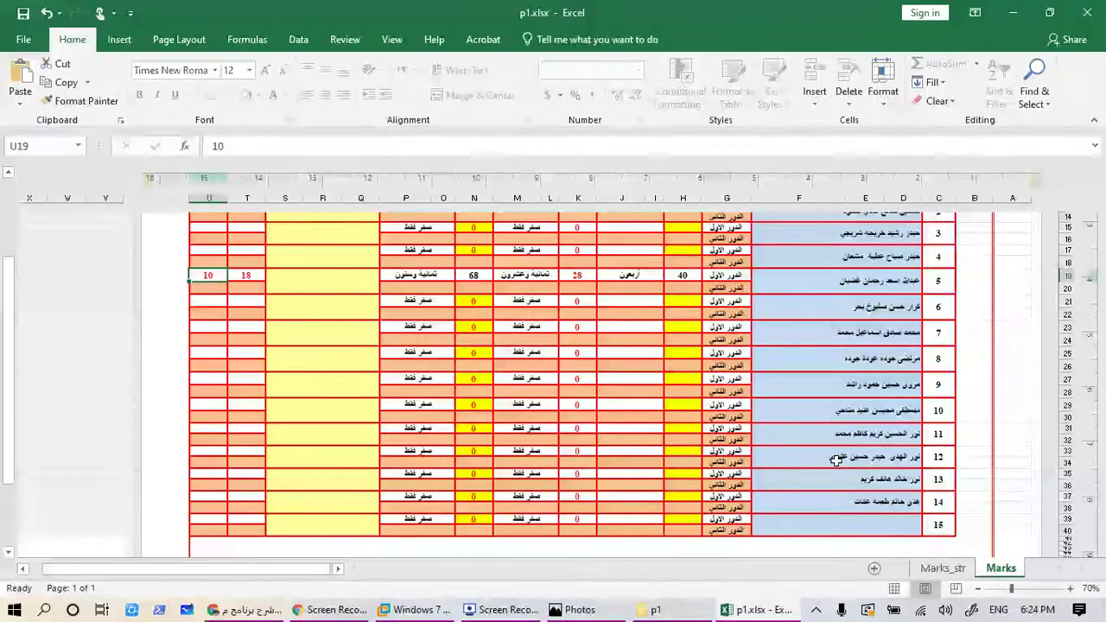
scroll(827, 468, up, 3)
scroll(826, 469, down, 1)
scroll(823, 471, up, 2)
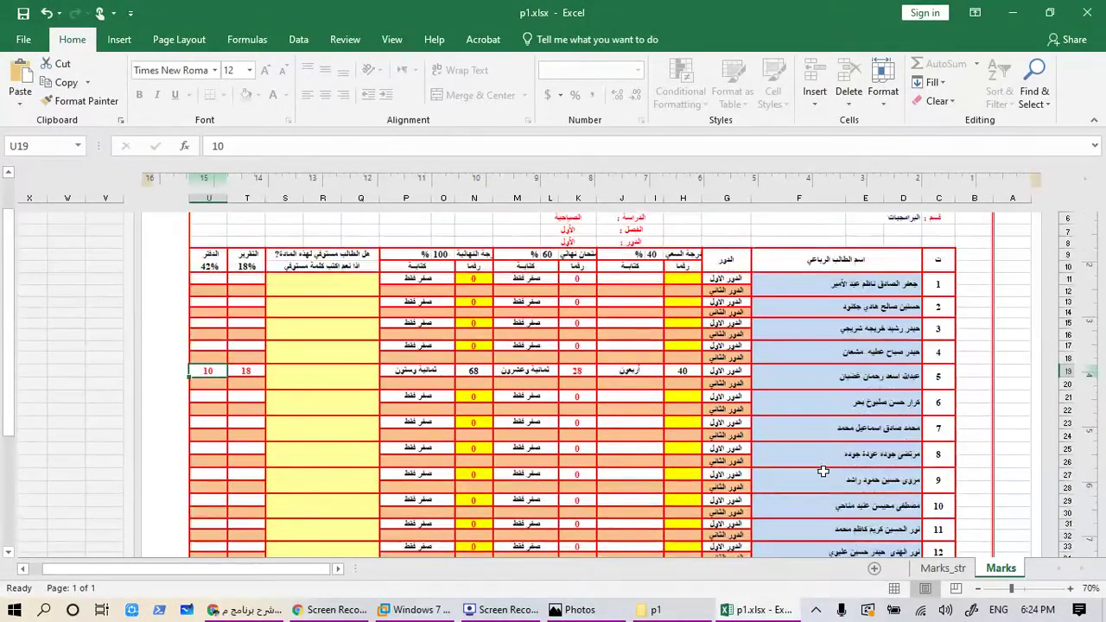
scroll(825, 455, down, 1)
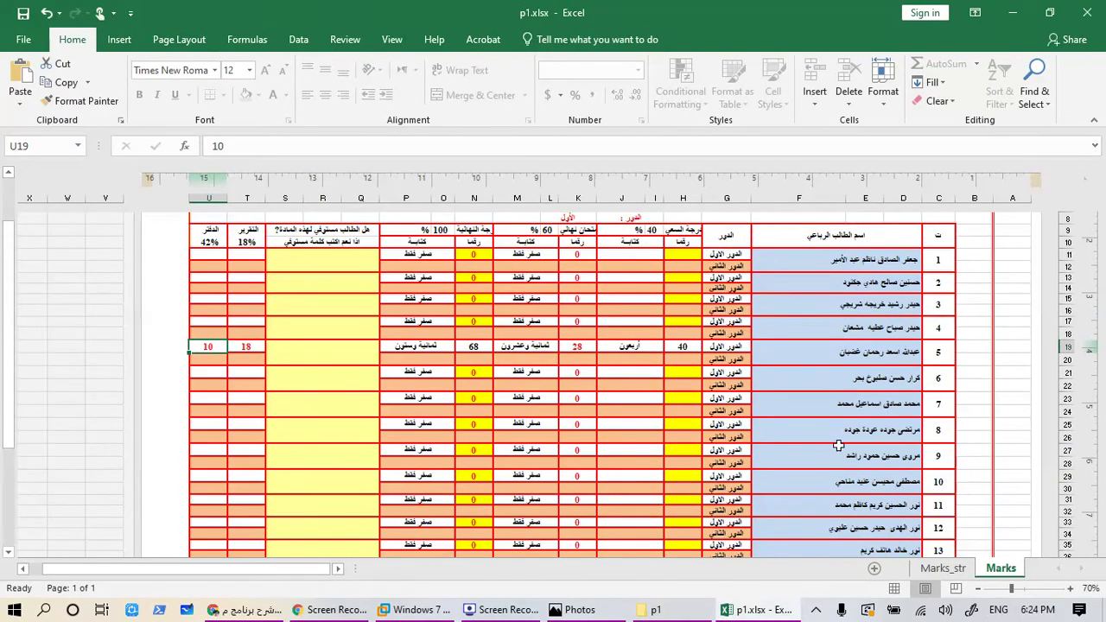
scroll(873, 285, down, 3)
scroll(872, 285, up, 3)
Select the name cells of students 1 to 14 and examine the formula linking them to names_subjects.xlsx
drag(869, 261, 864, 510)
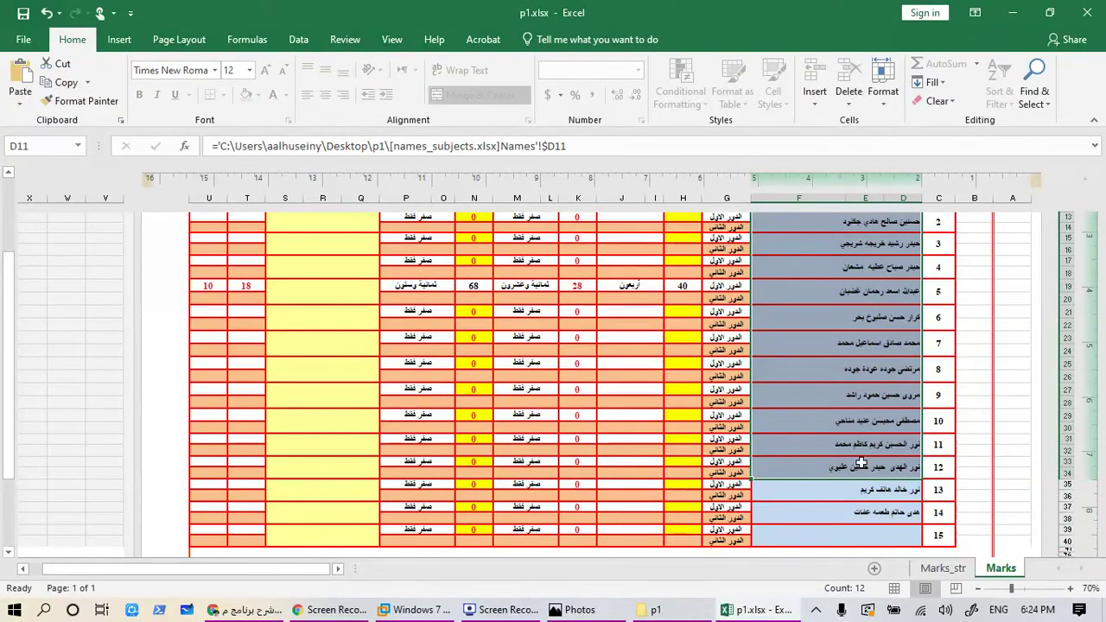
scroll(899, 336, up, 3)
drag(864, 283, 864, 540)
Close p1.xlsx with its changes saved, and close the p1 folder window
click(1087, 12)
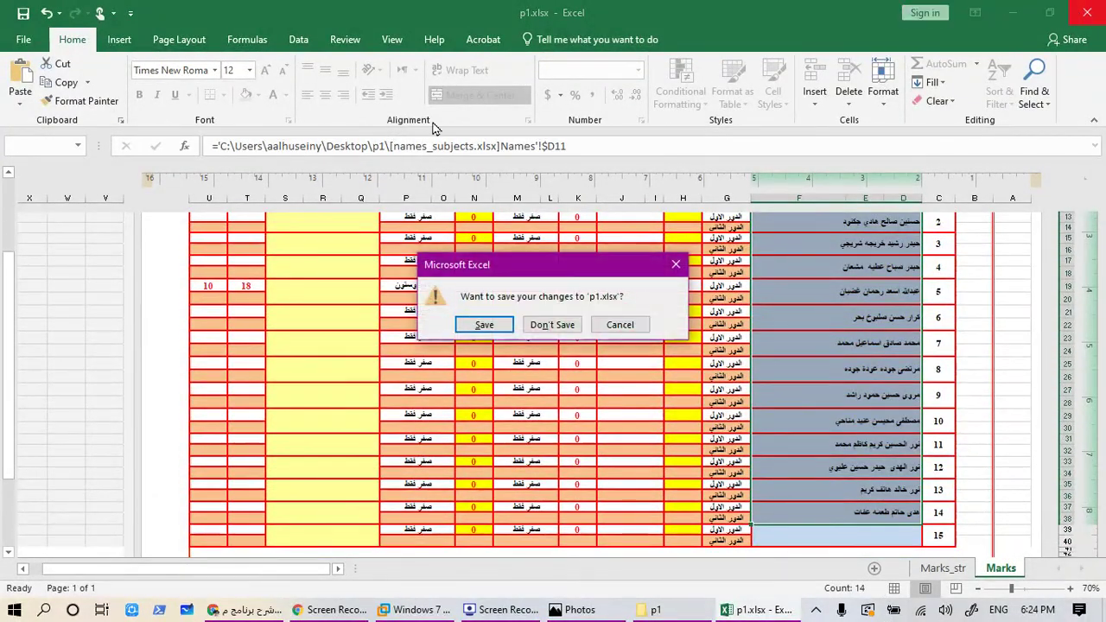
click(493, 325)
click(867, 38)
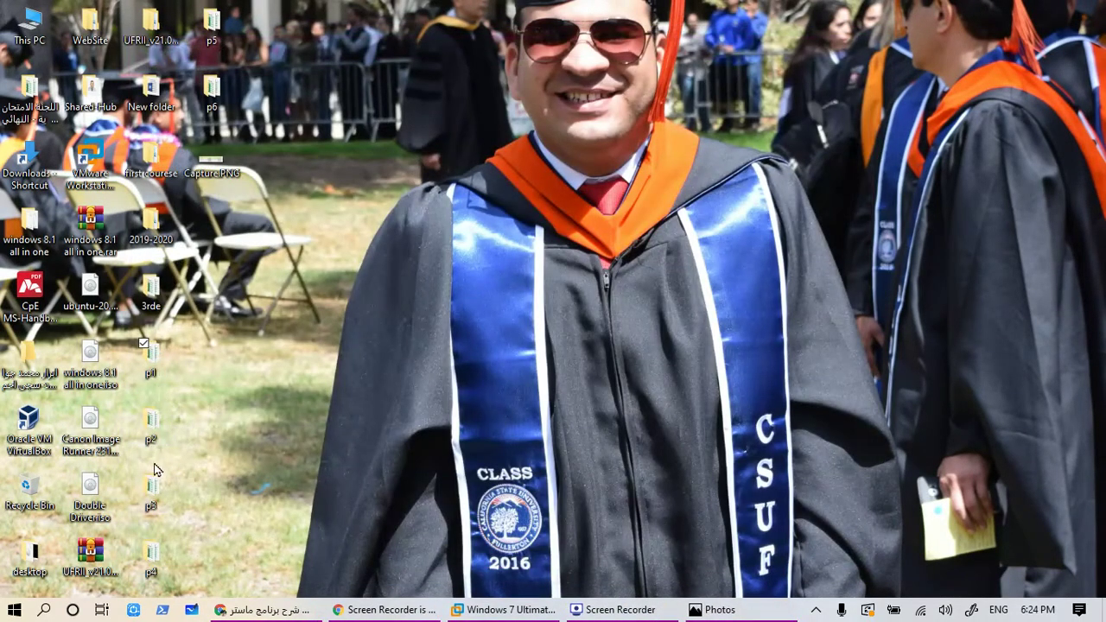
Open p3.xlsx from the p3 folder on the desktop and enable its blocked link updates
double_click(143, 491)
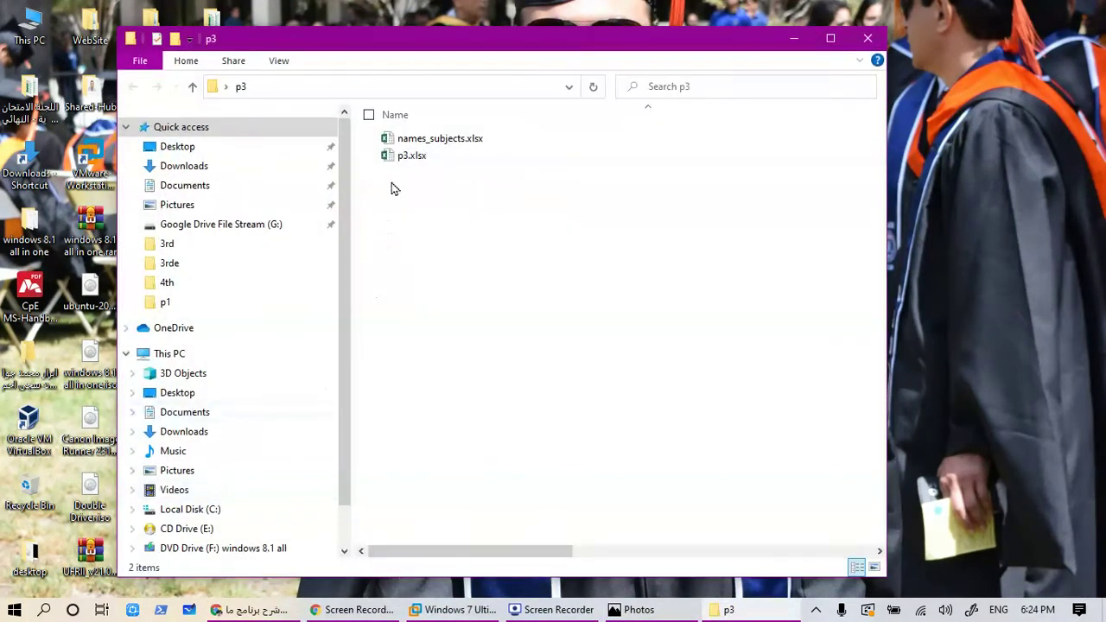
double_click(422, 162)
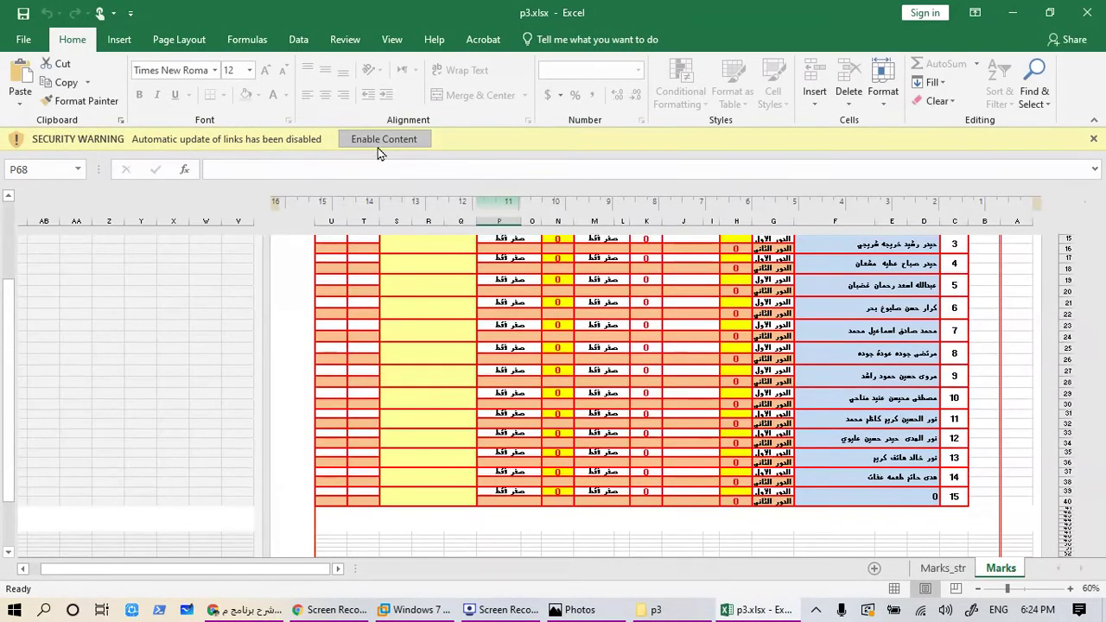
click(380, 144)
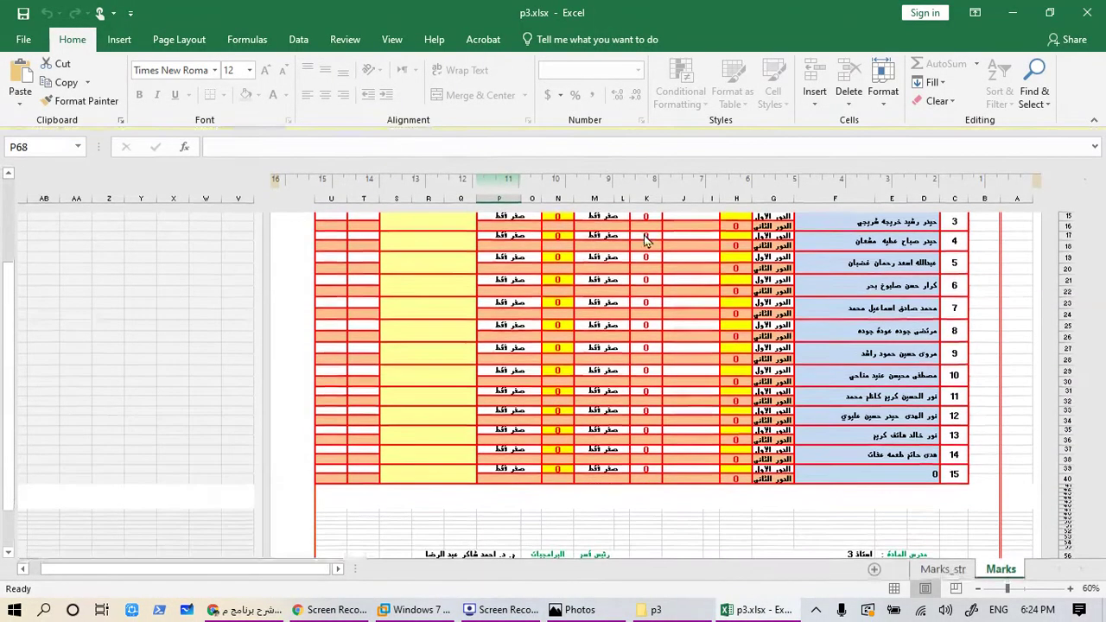
Examine the p3.xlsx formulas linking the subject, unit count, teacher and names of students 1 to 14 to names_subjects.xlsx
scroll(631, 281, up, 5)
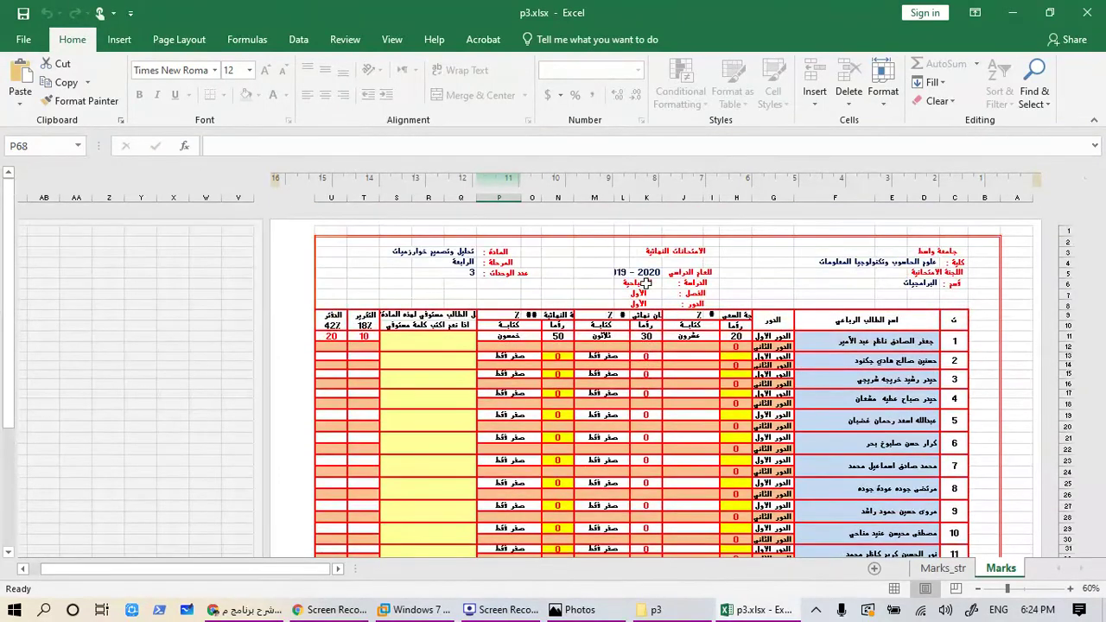
click(450, 251)
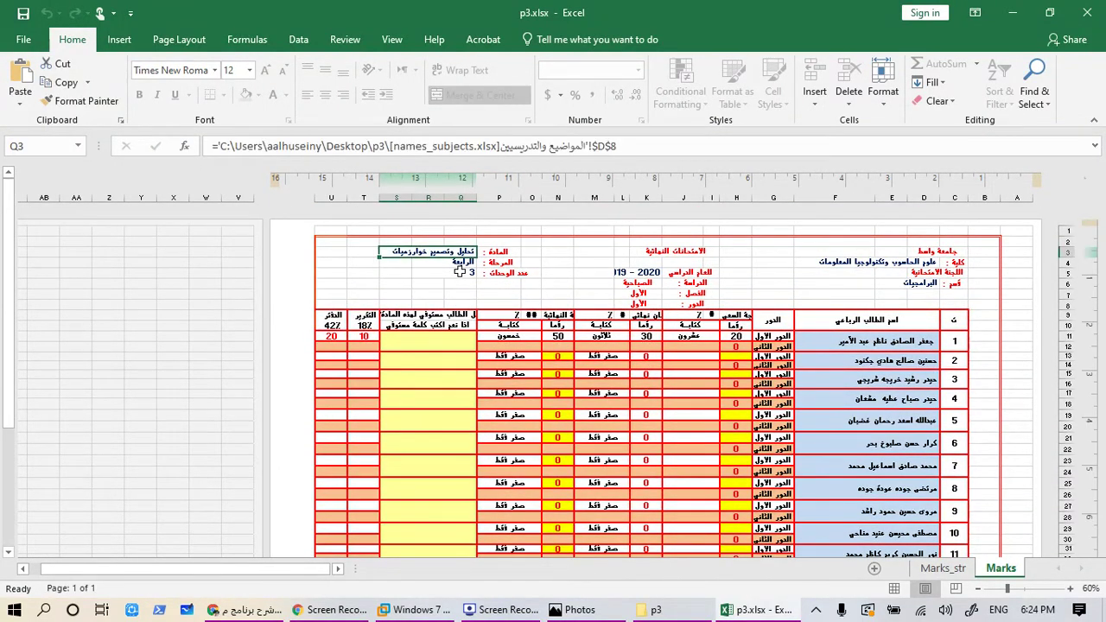
click(460, 271)
scroll(723, 323, down, 8)
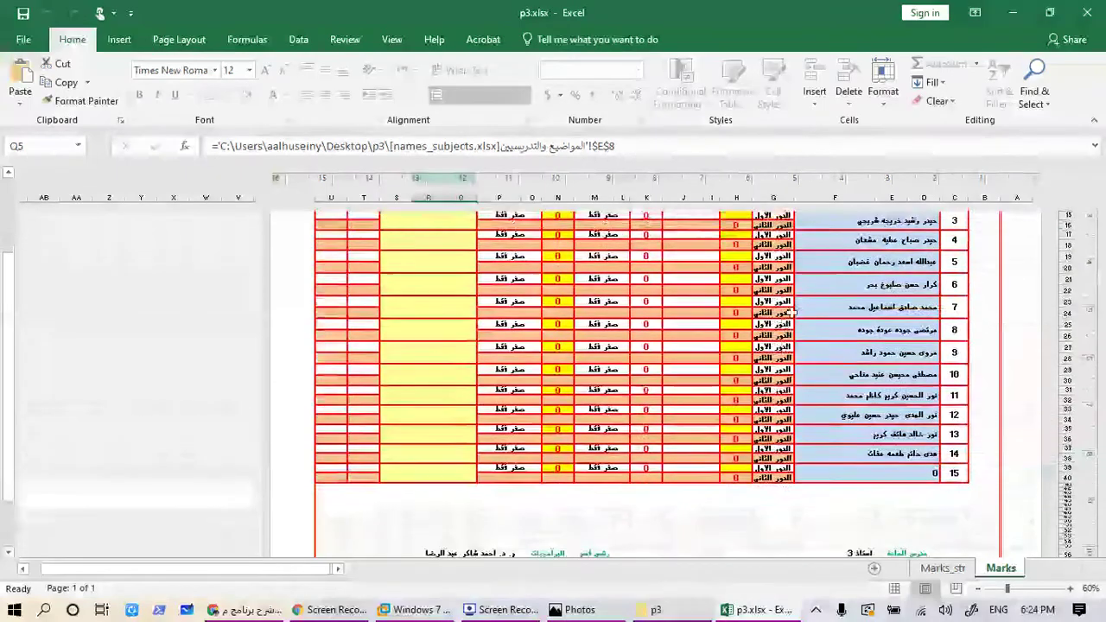
click(826, 442)
scroll(815, 437, up, 6)
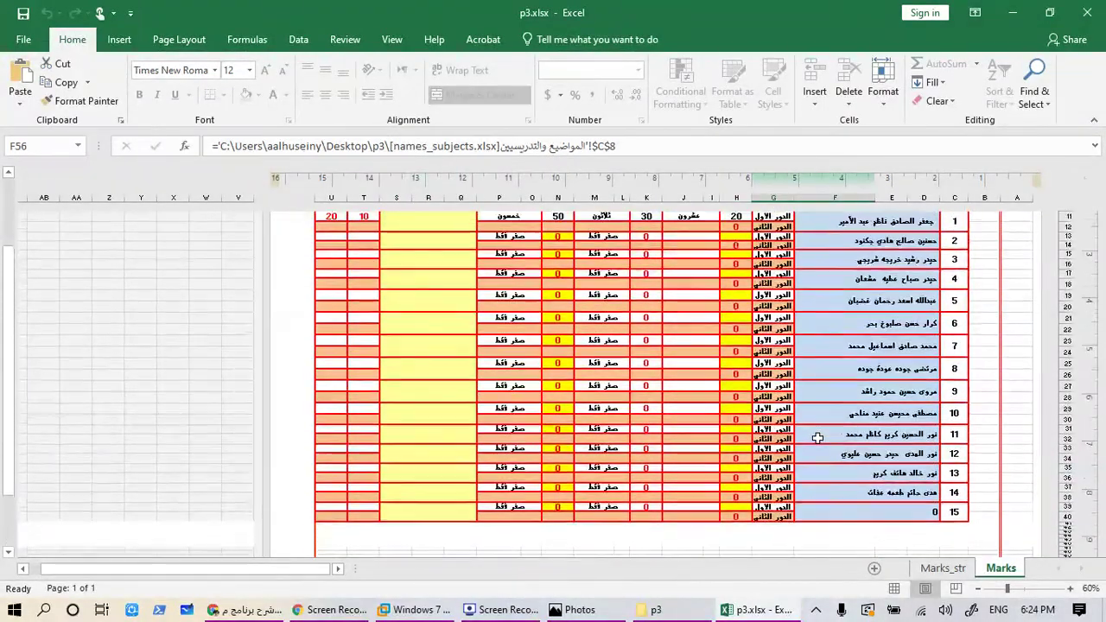
drag(899, 285, 893, 525)
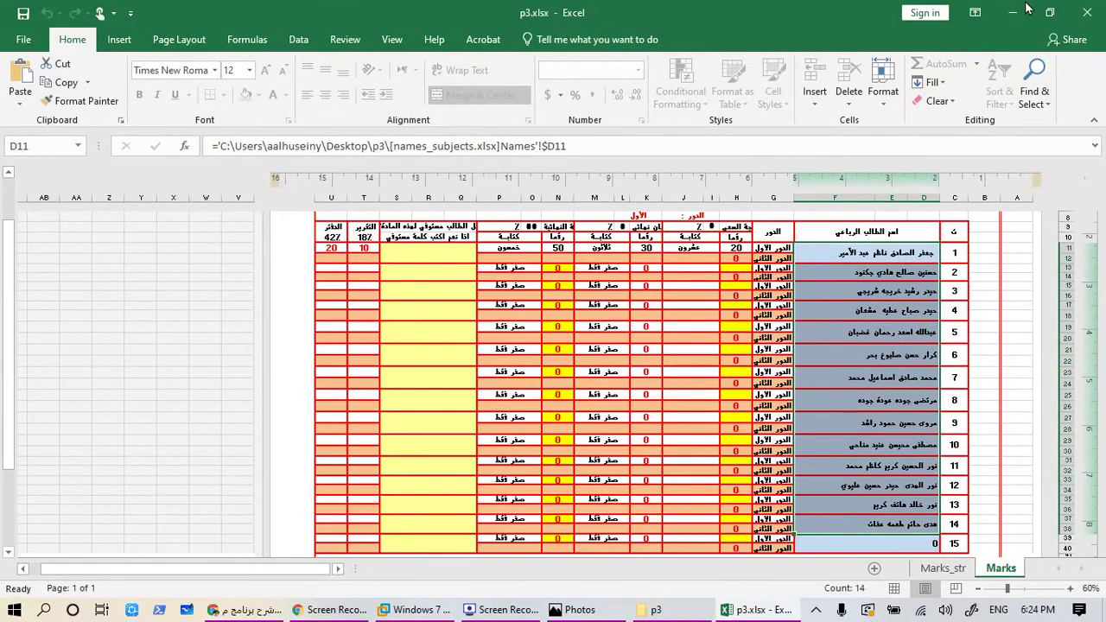
Close p3.xlsx without saving its changes, and close the p3 folder window
click(1089, 13)
click(569, 333)
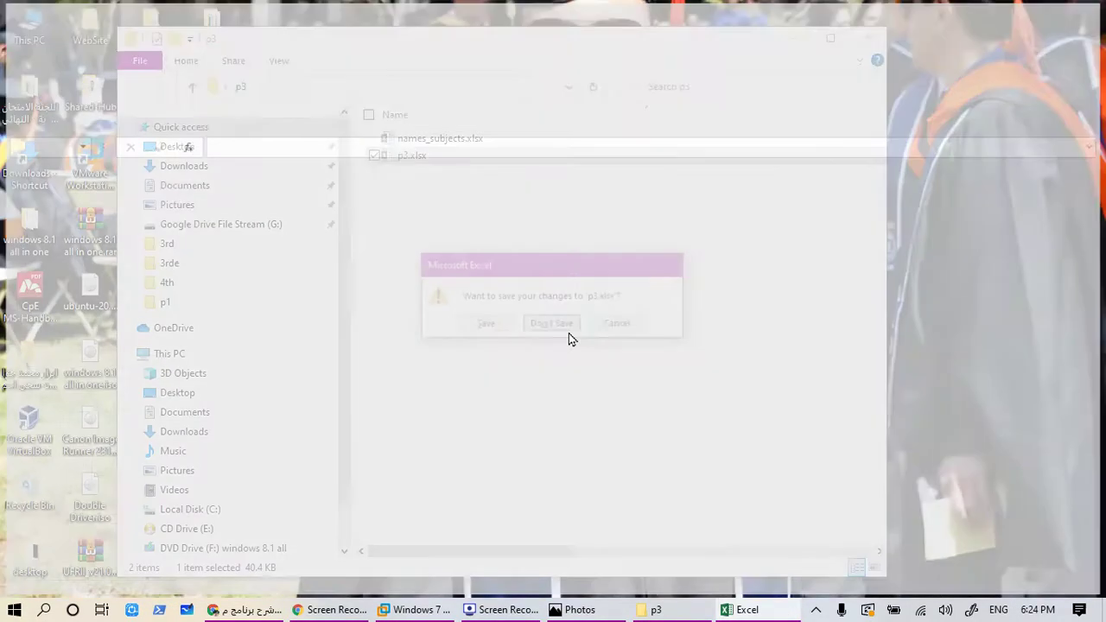
click(871, 34)
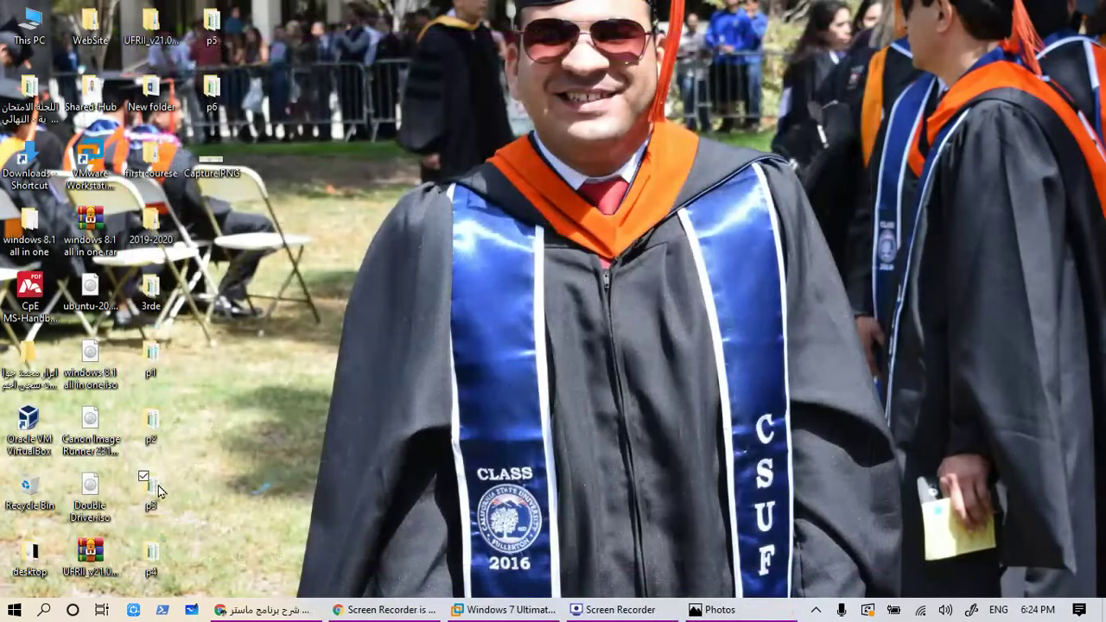
Open p4.xlsx from the p4 folder on the desktop and enable its blocked link updates
double_click(155, 557)
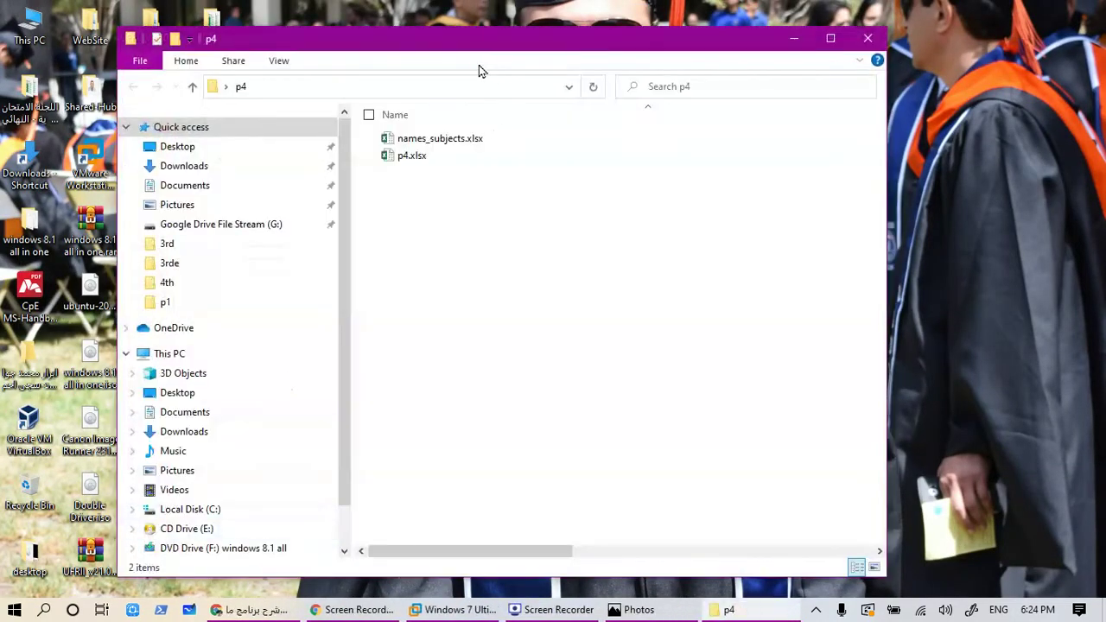
click(460, 165)
double_click(459, 165)
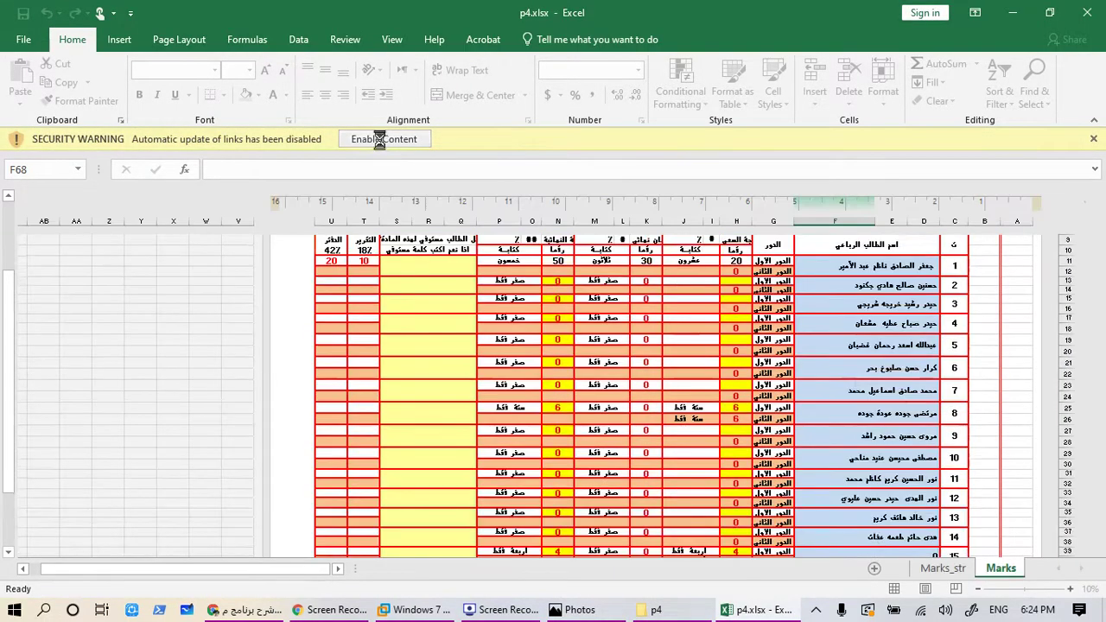
click(384, 140)
Examine the teacher formula in F56 and the subject formula in Q3 of p4.xlsx, and look over the student rows
scroll(1094, 386, down, 5)
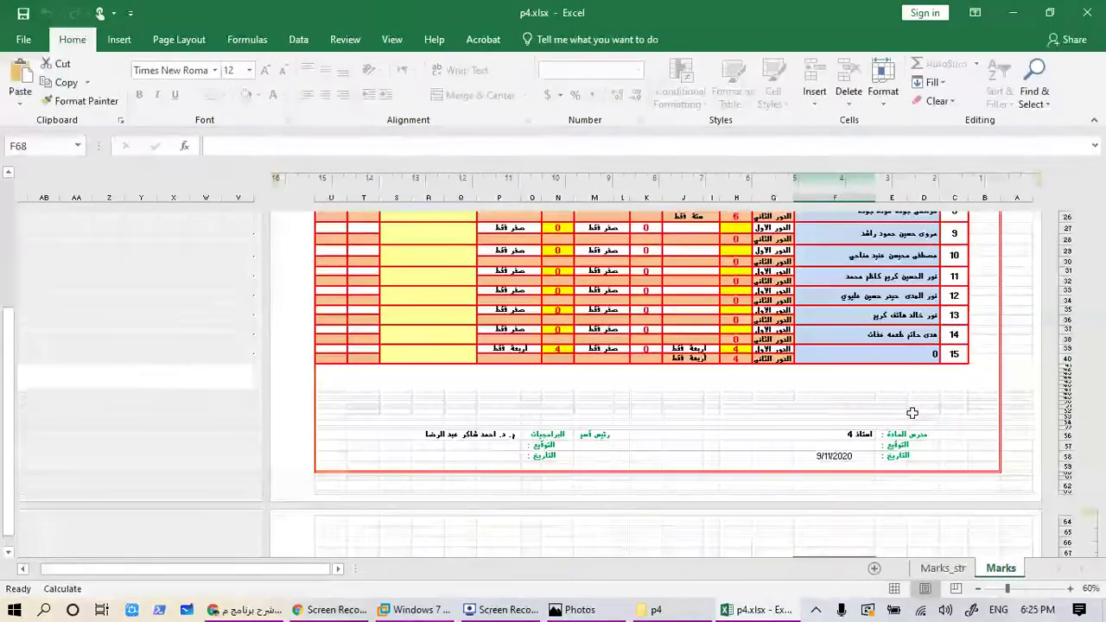
click(846, 433)
scroll(923, 441, up, 1)
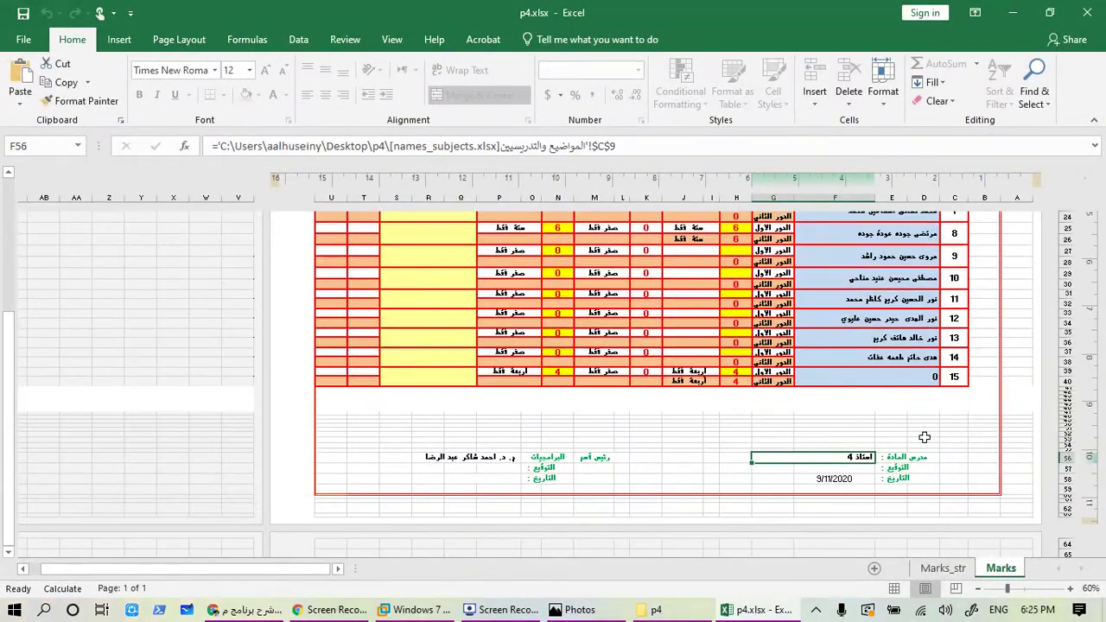
scroll(851, 466, up, 6)
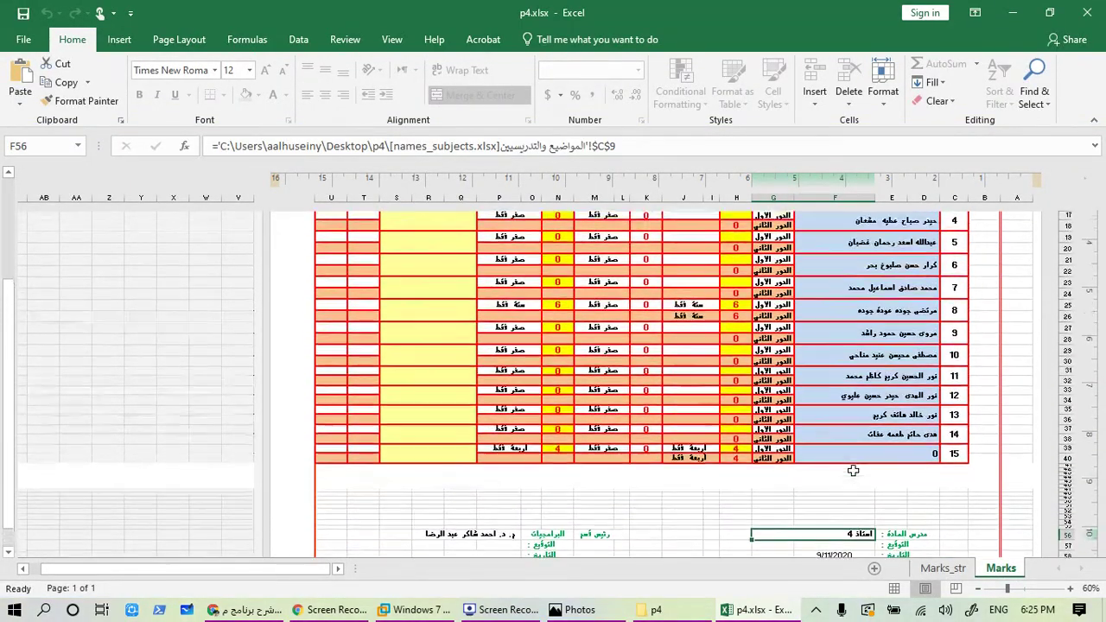
scroll(853, 471, up, 5)
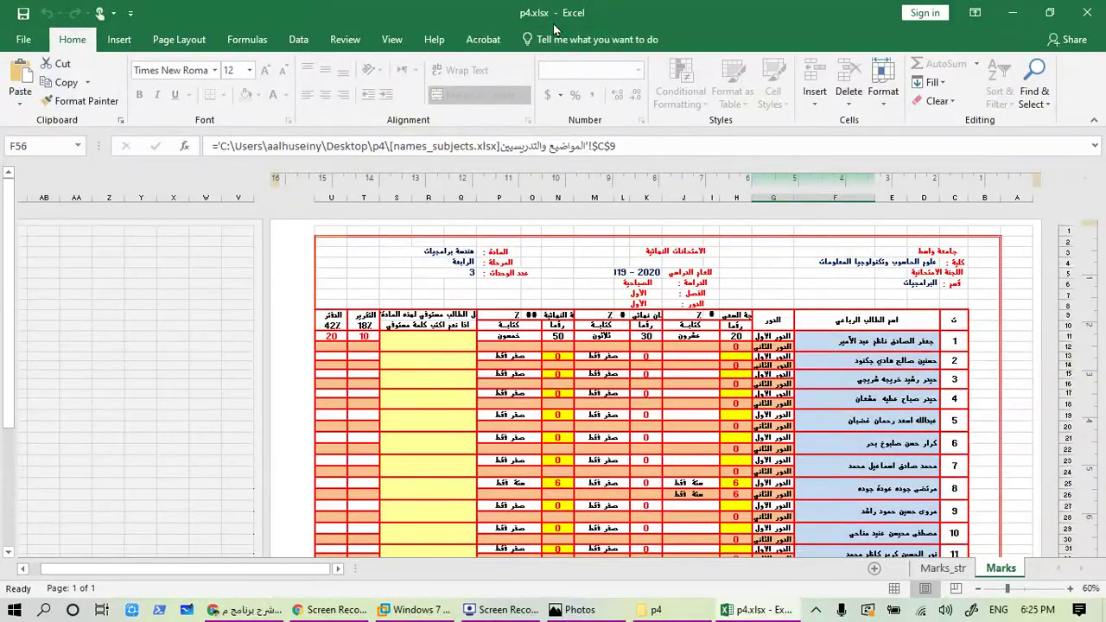
click(462, 250)
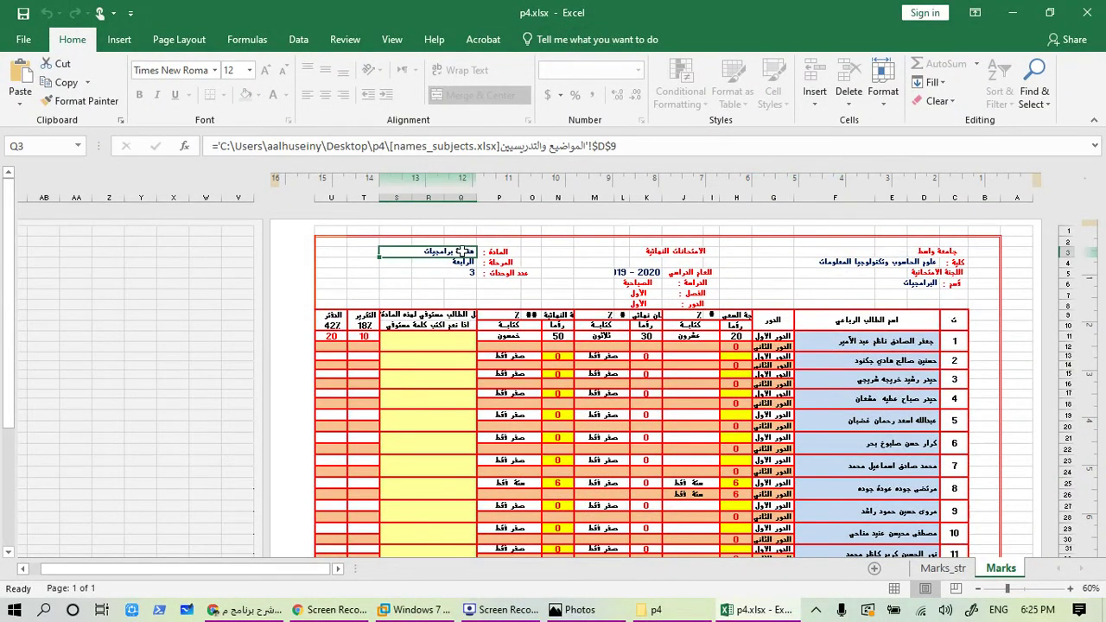
scroll(822, 286, down, 4)
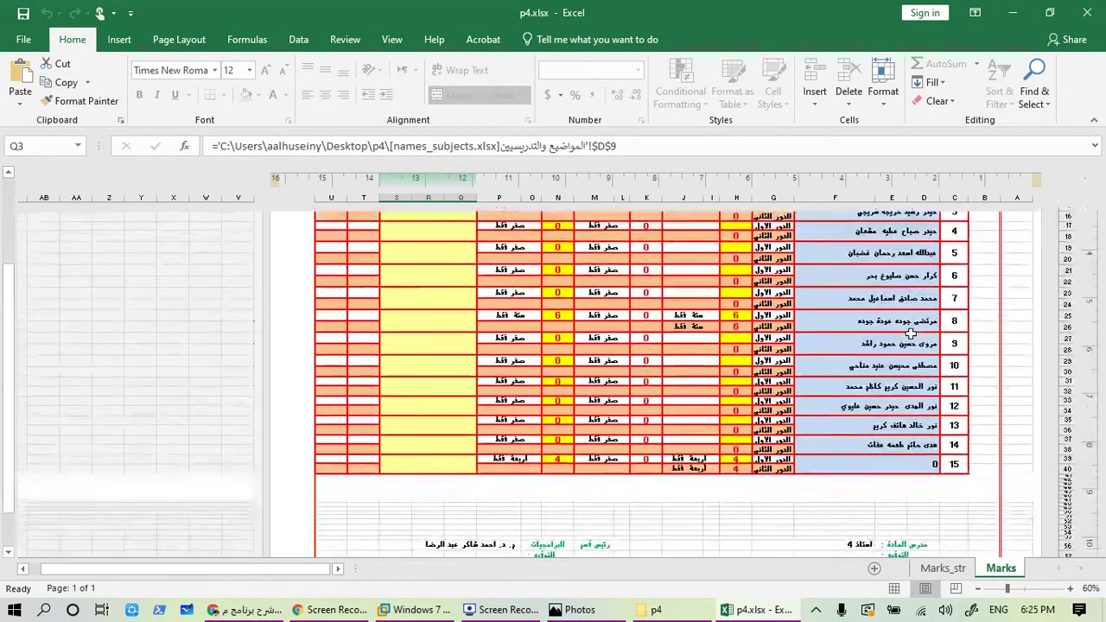
scroll(907, 323, up, 4)
scroll(906, 322, down, 4)
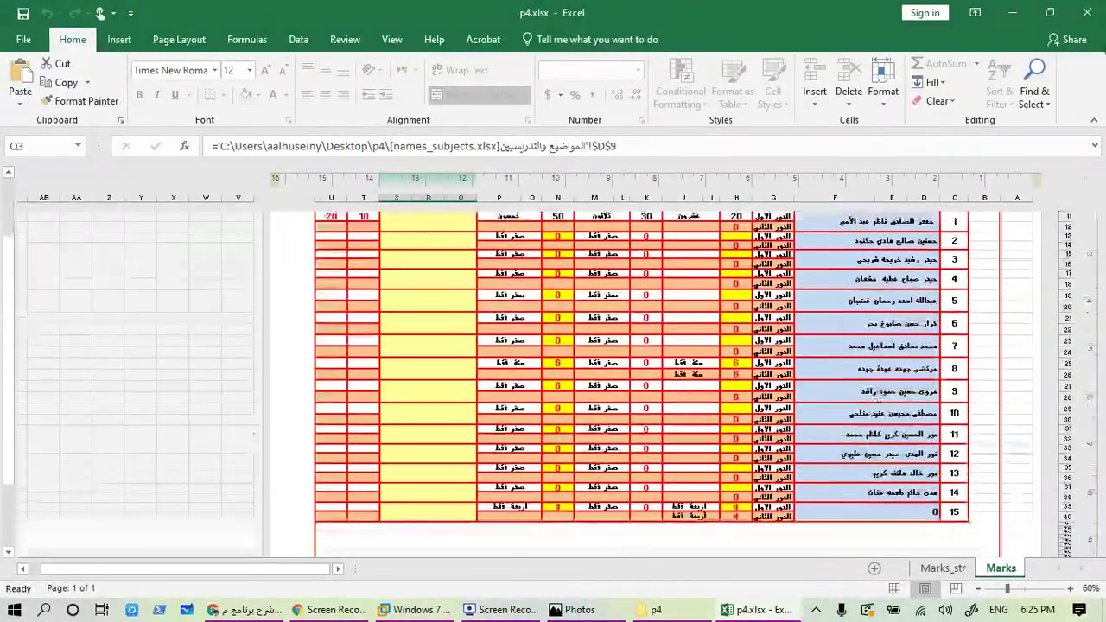
Close p4.xlsx without saving its changes, and close the p4 folder window
click(1087, 12)
click(550, 325)
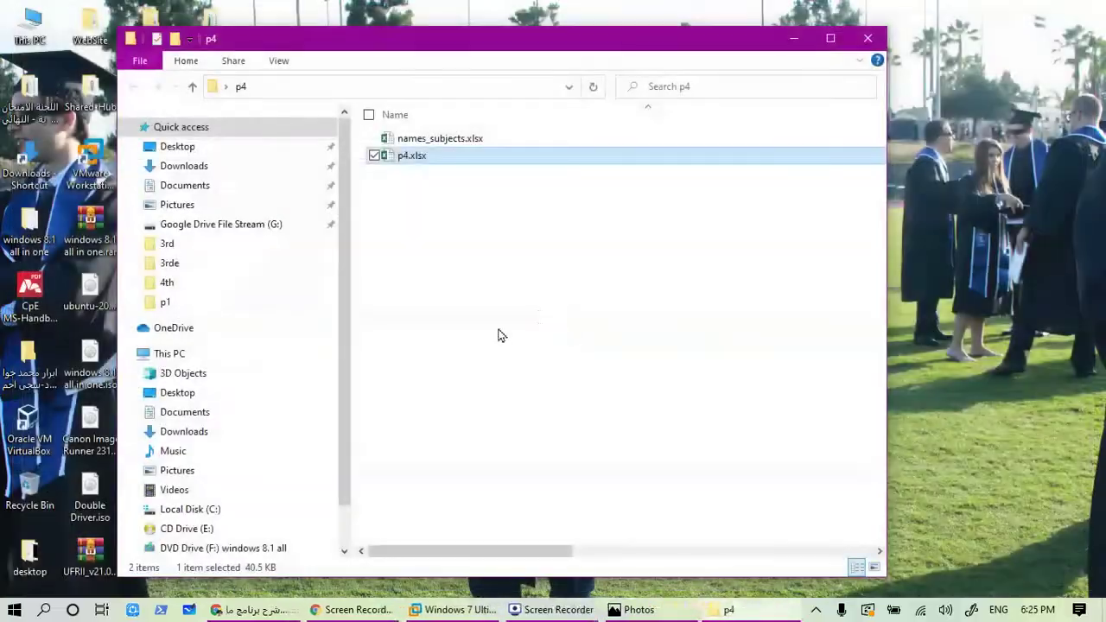
click(869, 38)
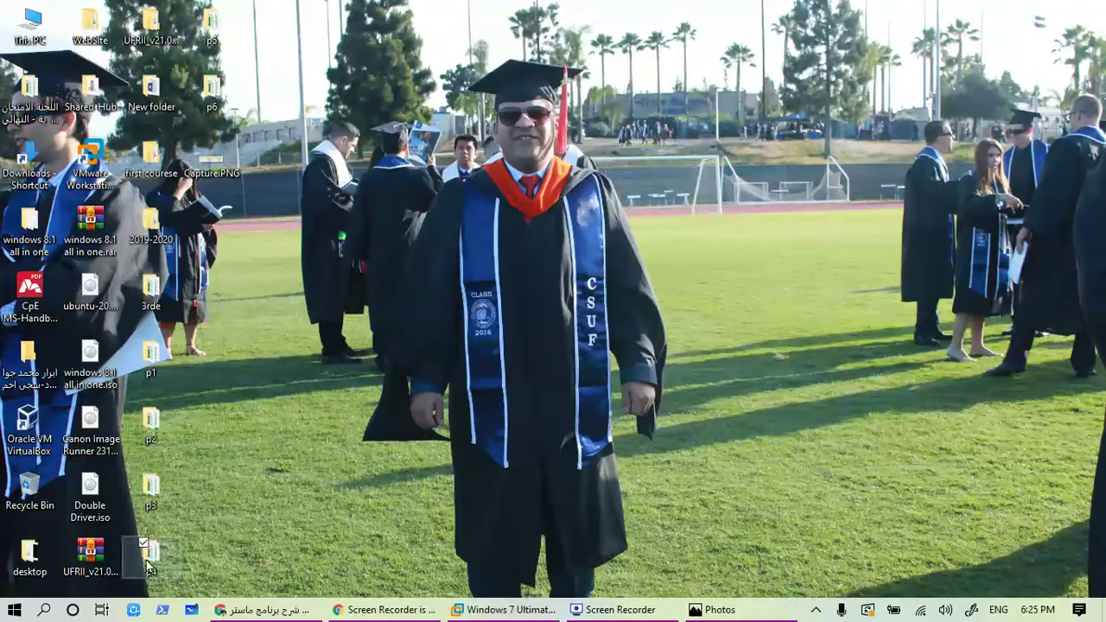
Open p5.xlsx from the p5 folder on the desktop and enable its blocked link updates
double_click(213, 27)
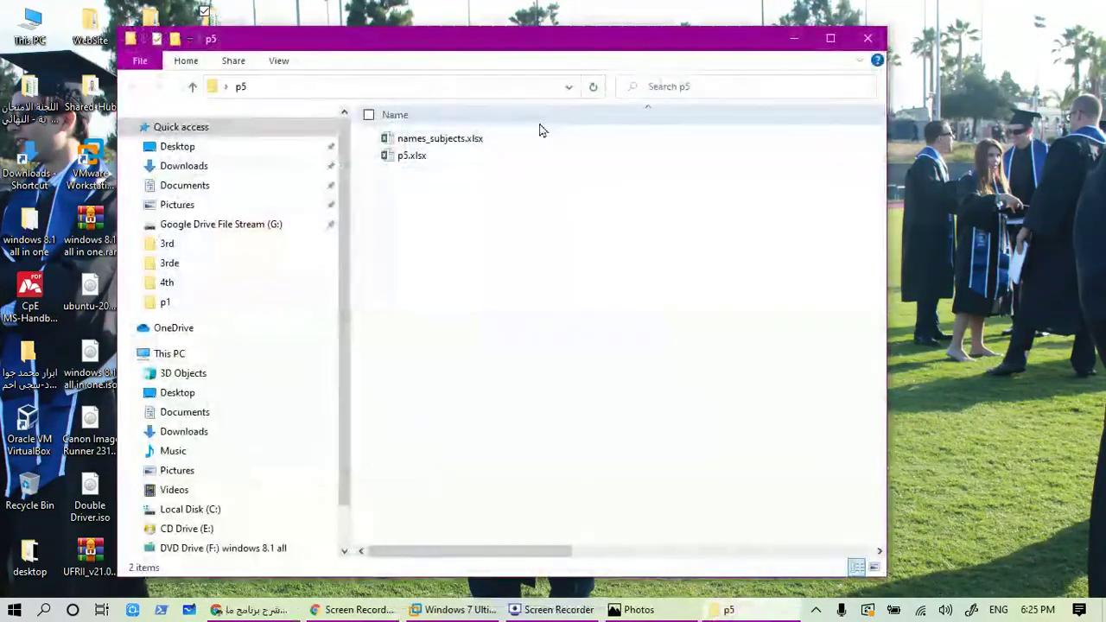
click(465, 161)
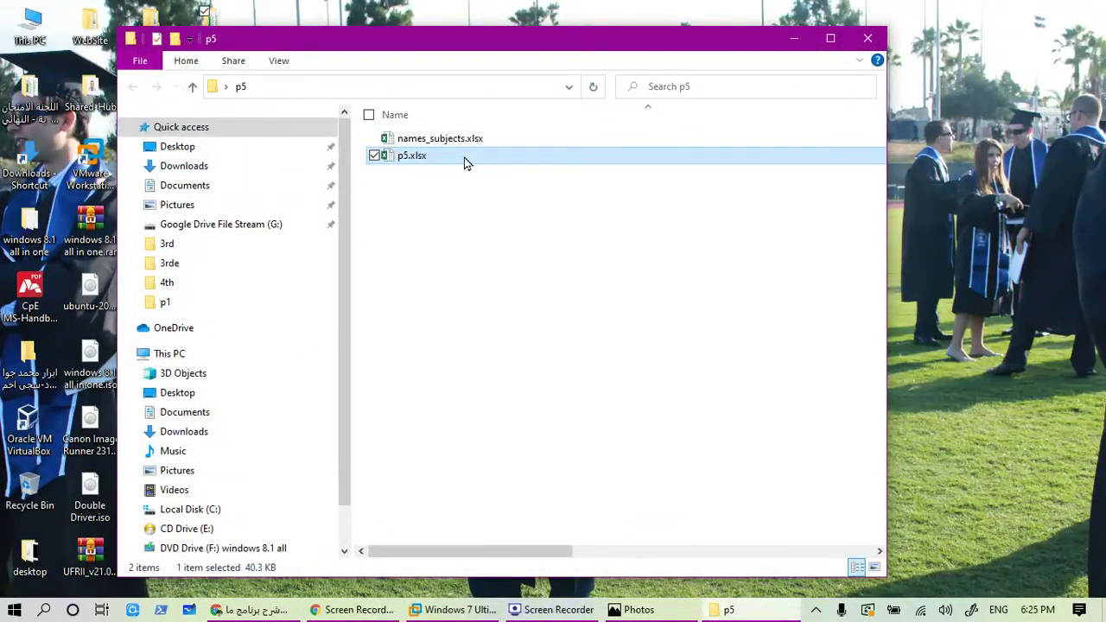
double_click(465, 162)
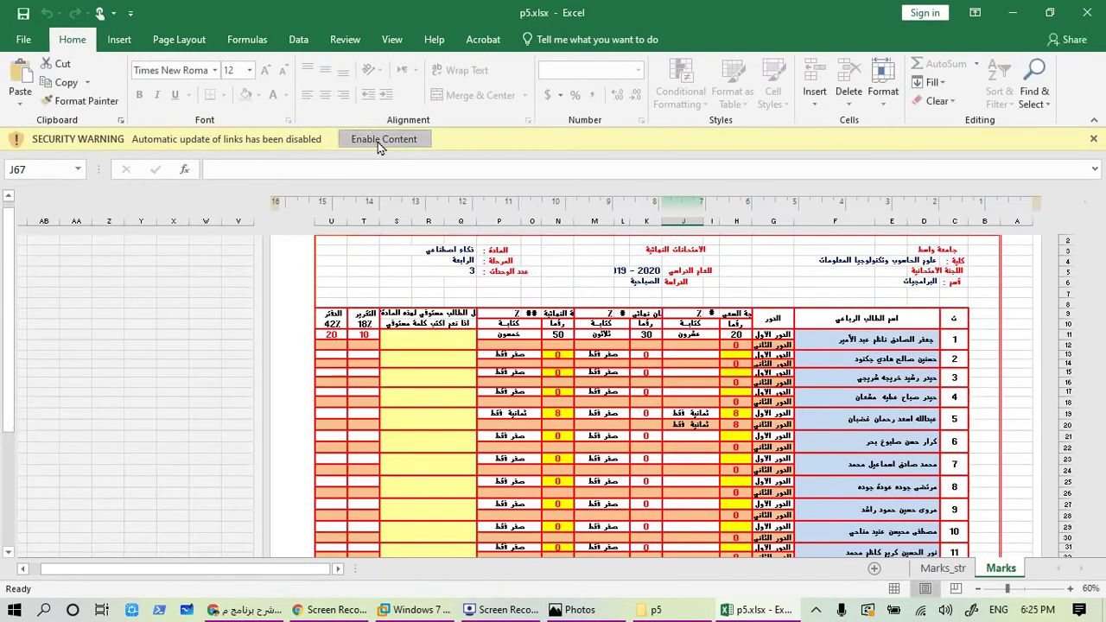
click(377, 142)
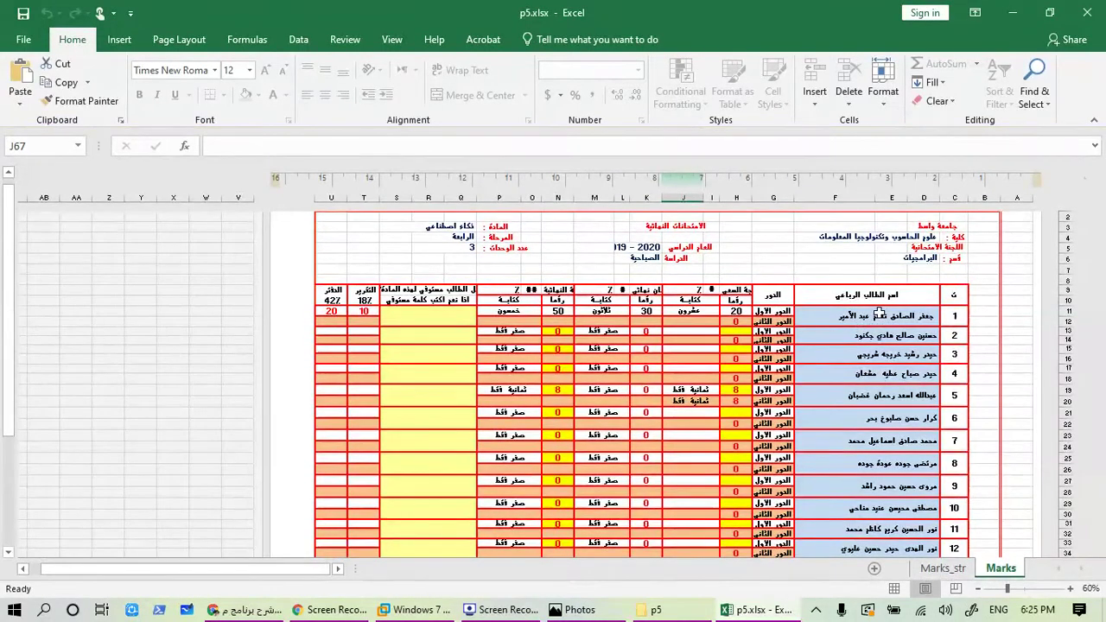
Check the link formula of student 1's name in D11 of p5.xlsx and look over the rows down to the teacher line
click(880, 312)
scroll(907, 346, down, 8)
scroll(938, 374, up, 2)
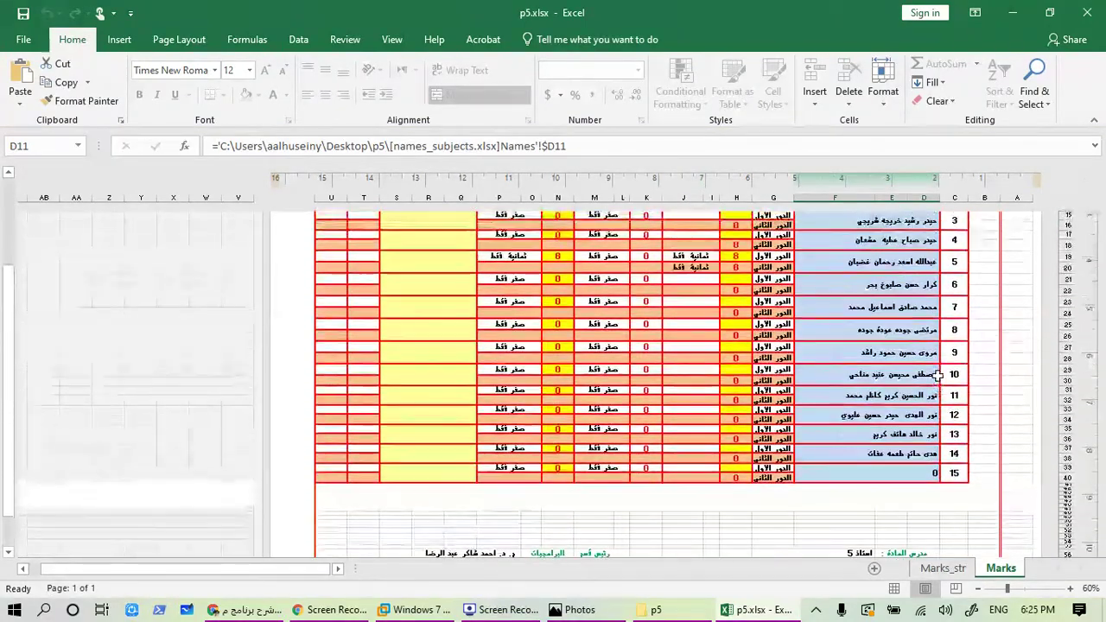
scroll(937, 374, up, 3)
Close p5.xlsx without saving its changes, and close the p5 folder window
click(1081, 12)
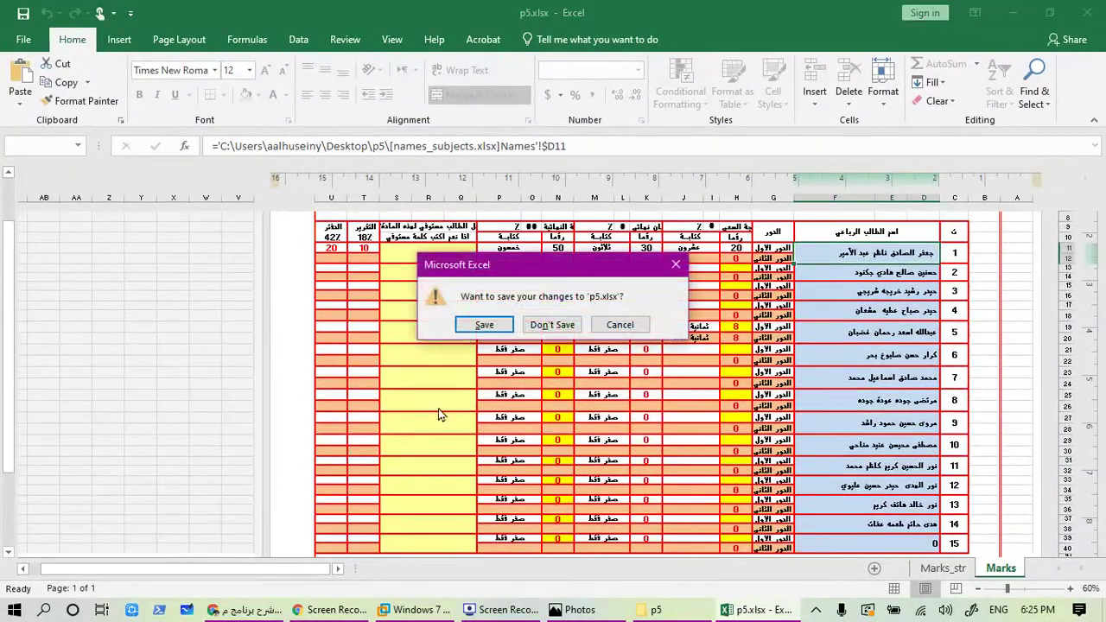
click(552, 325)
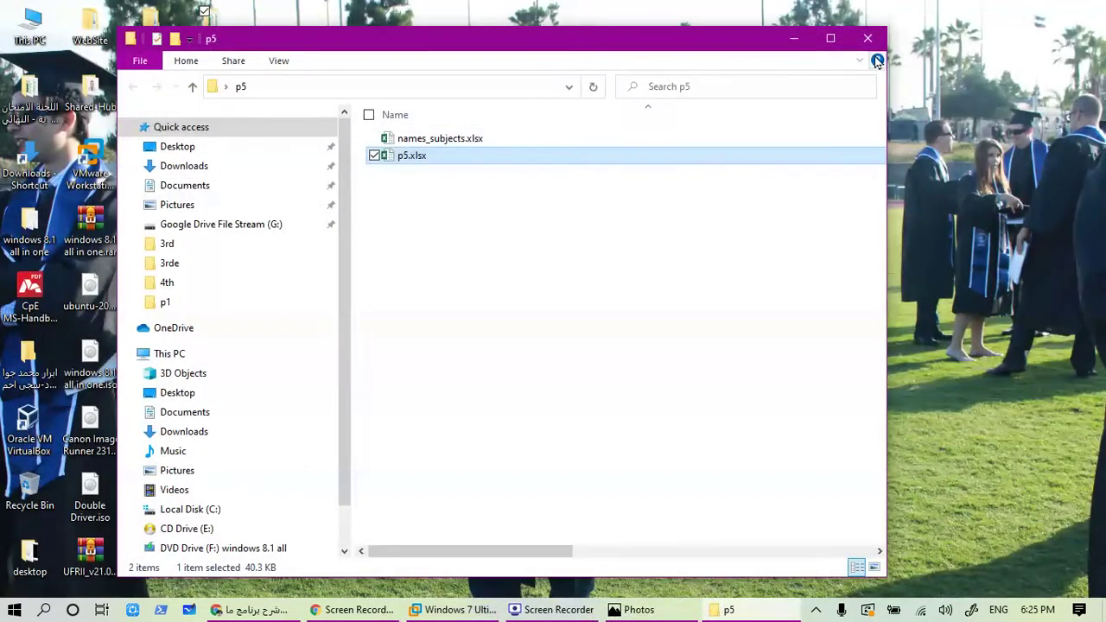
click(868, 38)
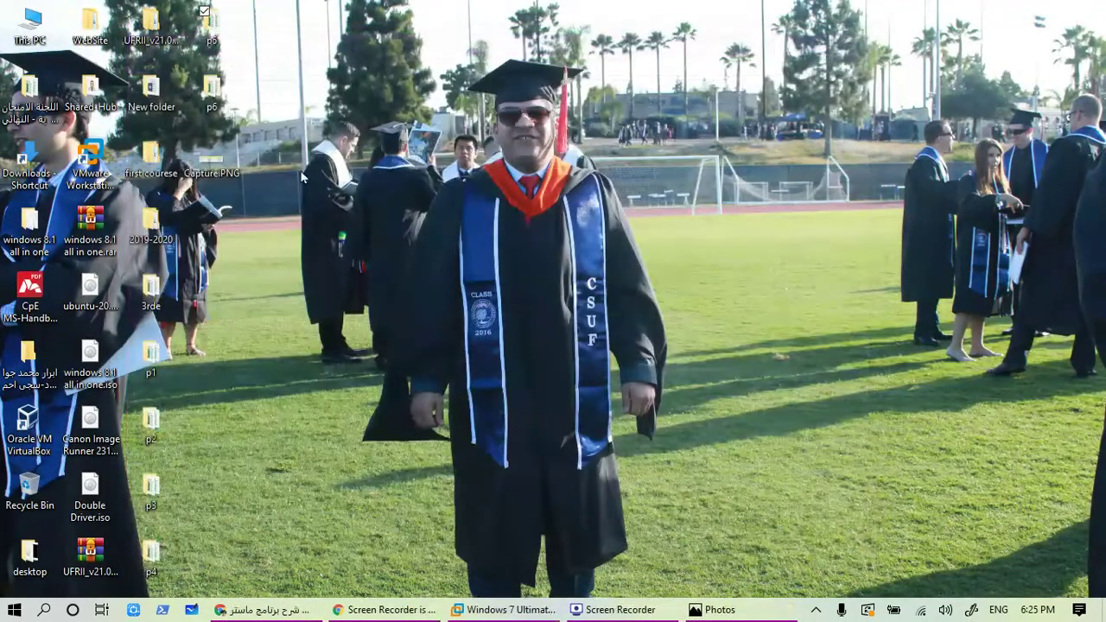
Open p6.xlsx from the p6 folder on the desktop and enable its blocked link updates
double_click(211, 90)
double_click(413, 157)
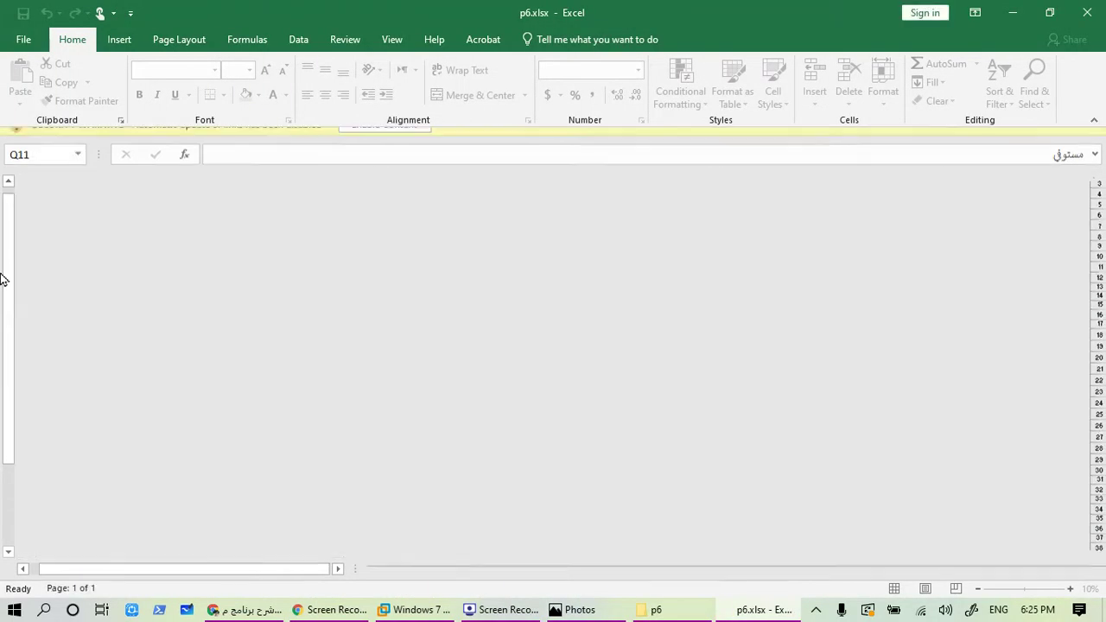
click(391, 140)
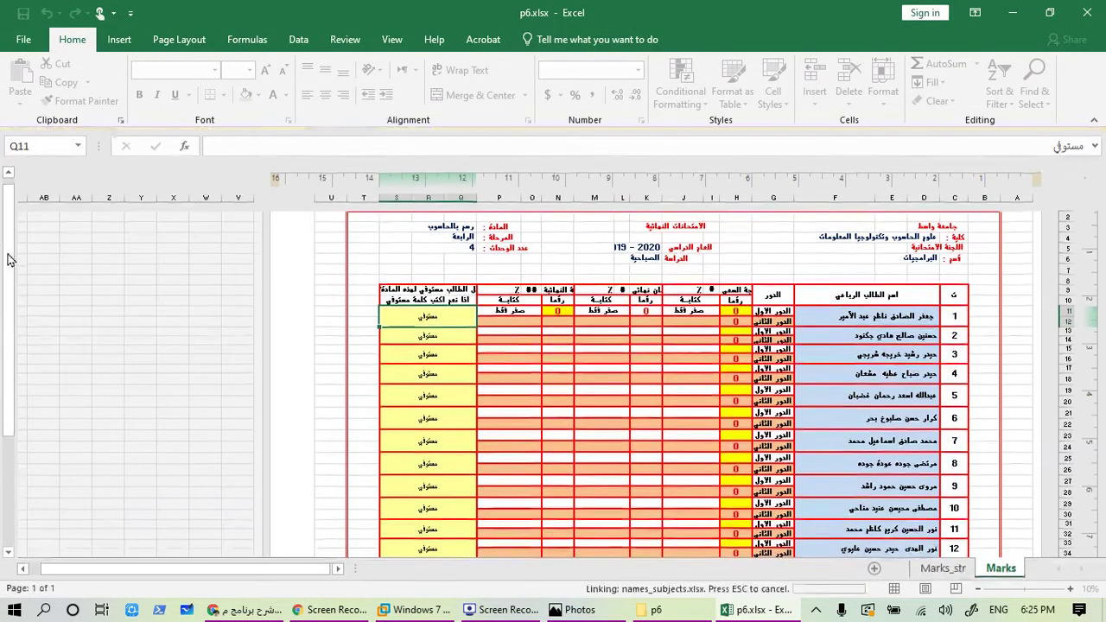
Examine the teacher's link formula in F56 of p6.xlsx, and look over the subject header and student rows
scroll(6, 355, down, 3)
mouse_move(3, 366)
mouse_down()
mouse_move(7, 375)
mouse_move(17, 309)
mouse_move(17, 408)
mouse_move(11, 371)
mouse_up()
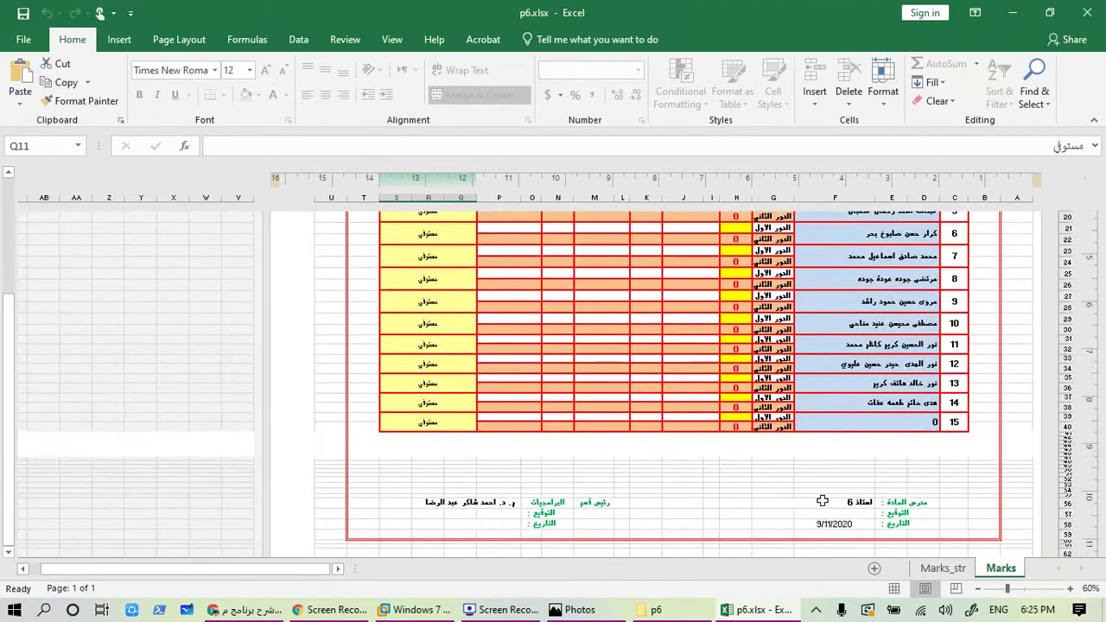
click(851, 503)
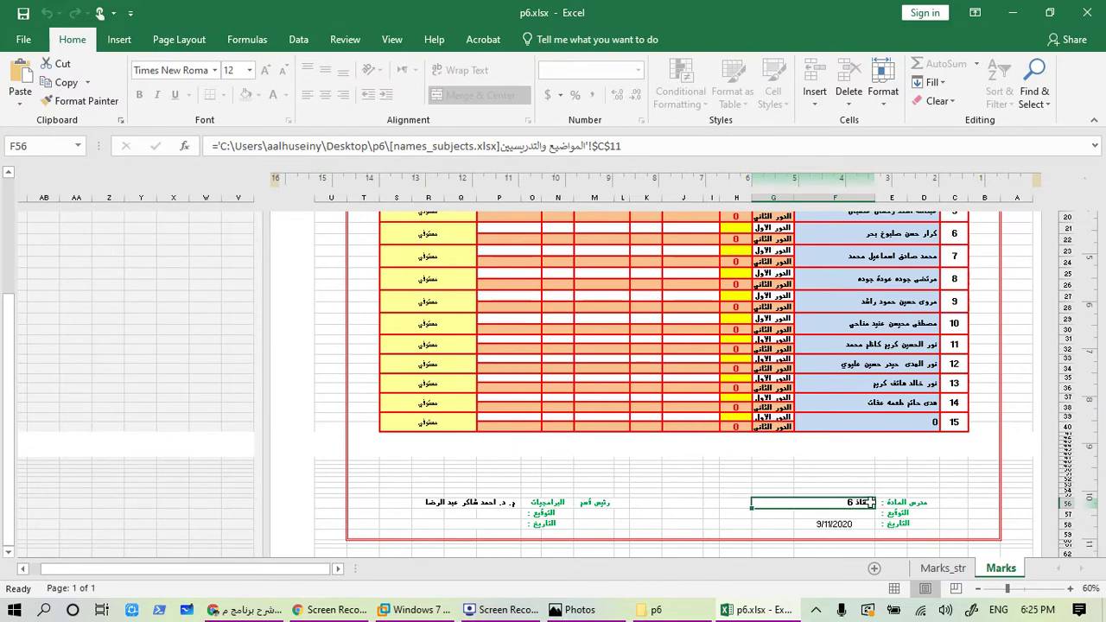
scroll(864, 492, up, 6)
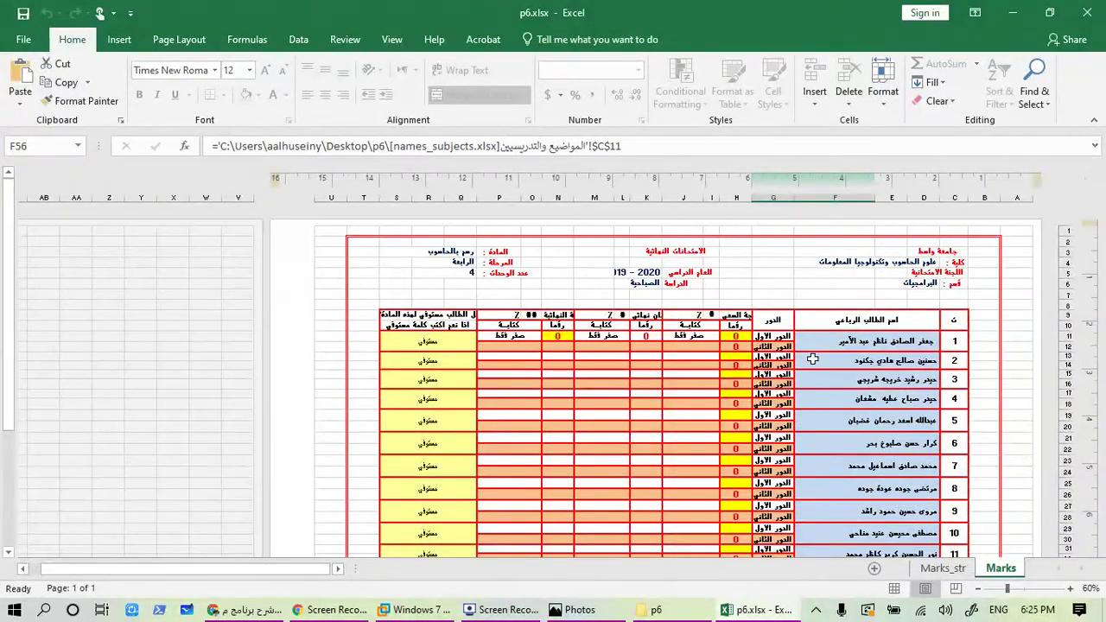
scroll(513, 383, down, 4)
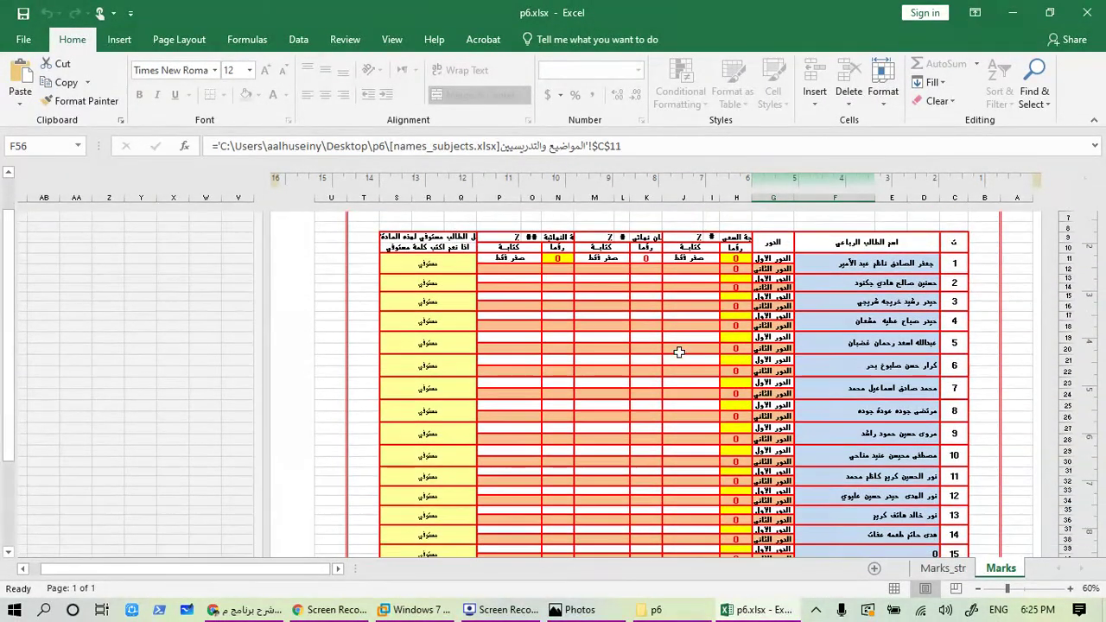
Close p6.xlsx without saving its changes after a look at the teacher line, and close the p6 folder window
scroll(679, 352, down, 2)
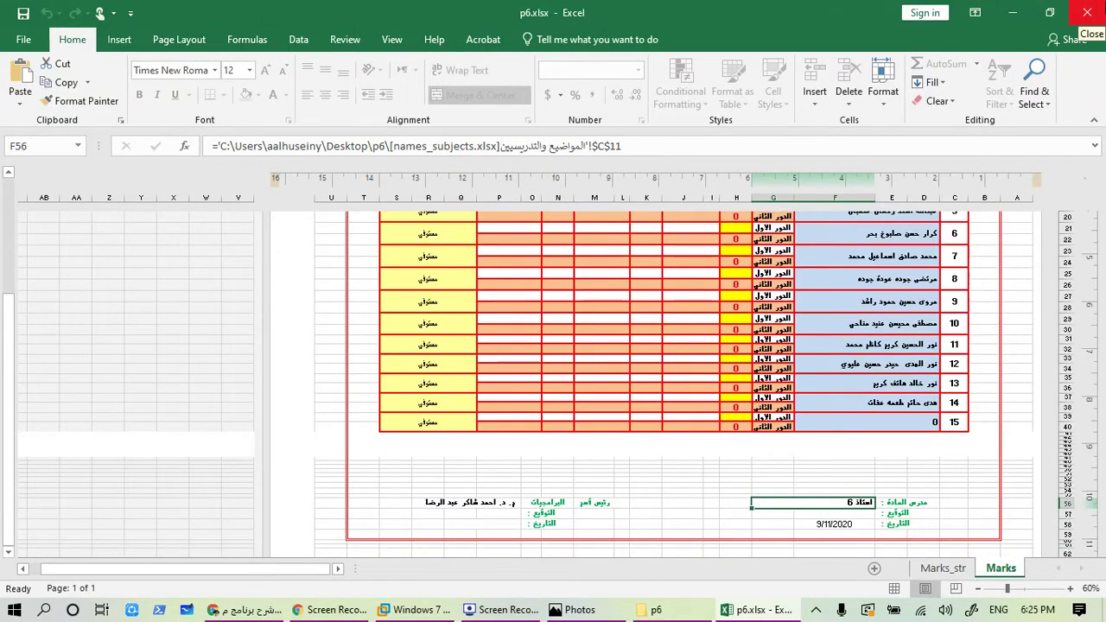
click(1087, 12)
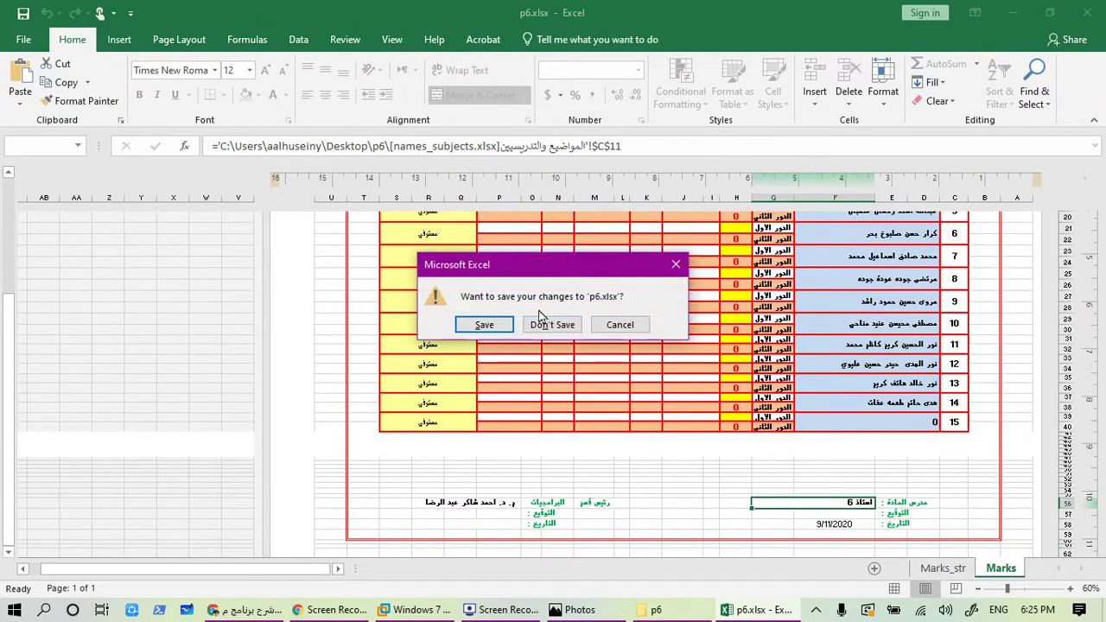
click(545, 332)
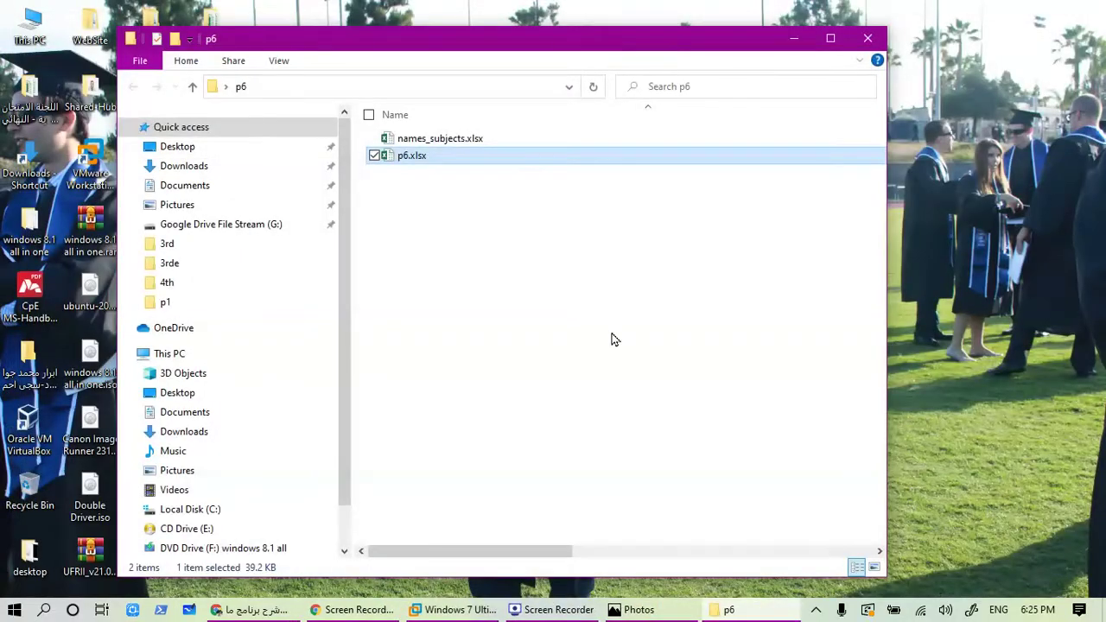
drag(539, 42, 668, 56)
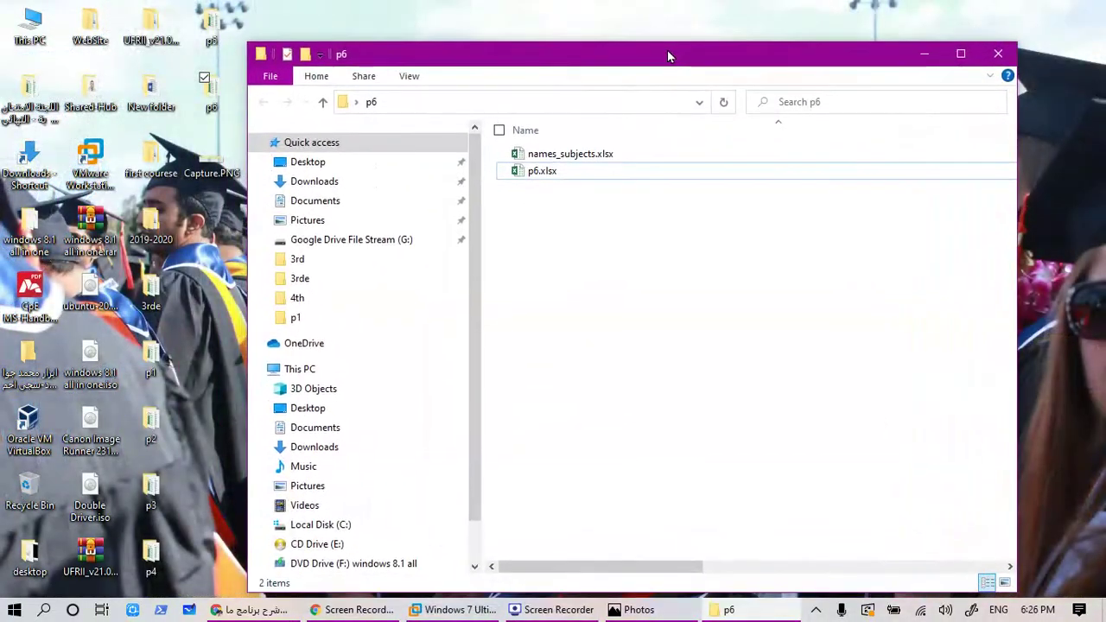
click(1000, 54)
Switch to Chrome and look over the YouTube page of the 2019 2020 master sheet tutorial video and its Crucial Skills playlist
click(286, 609)
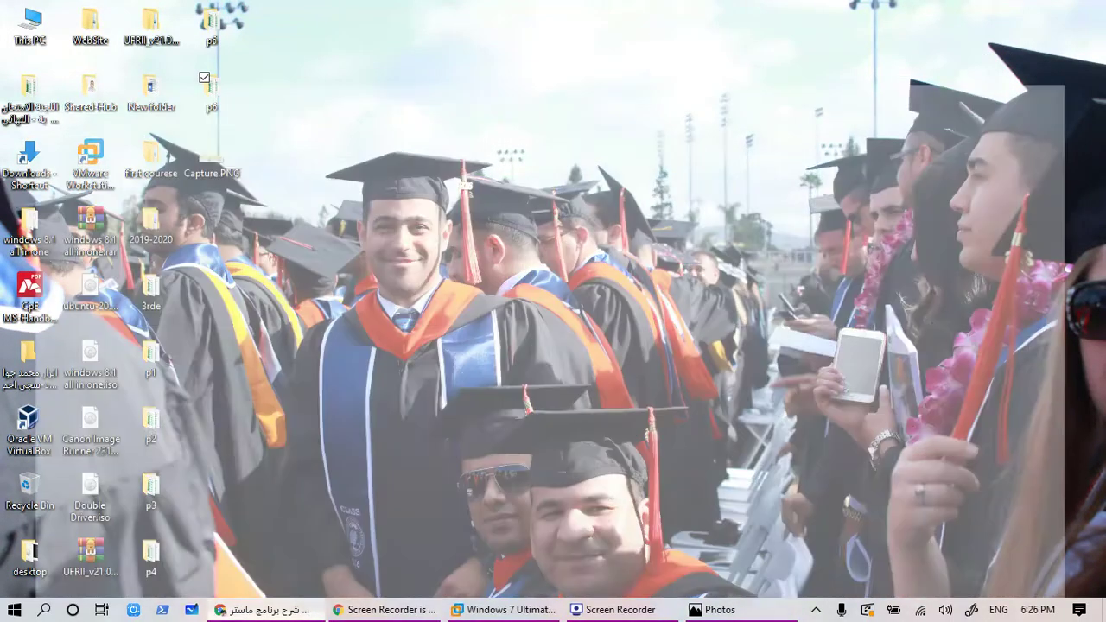
scroll(806, 304, up, 2)
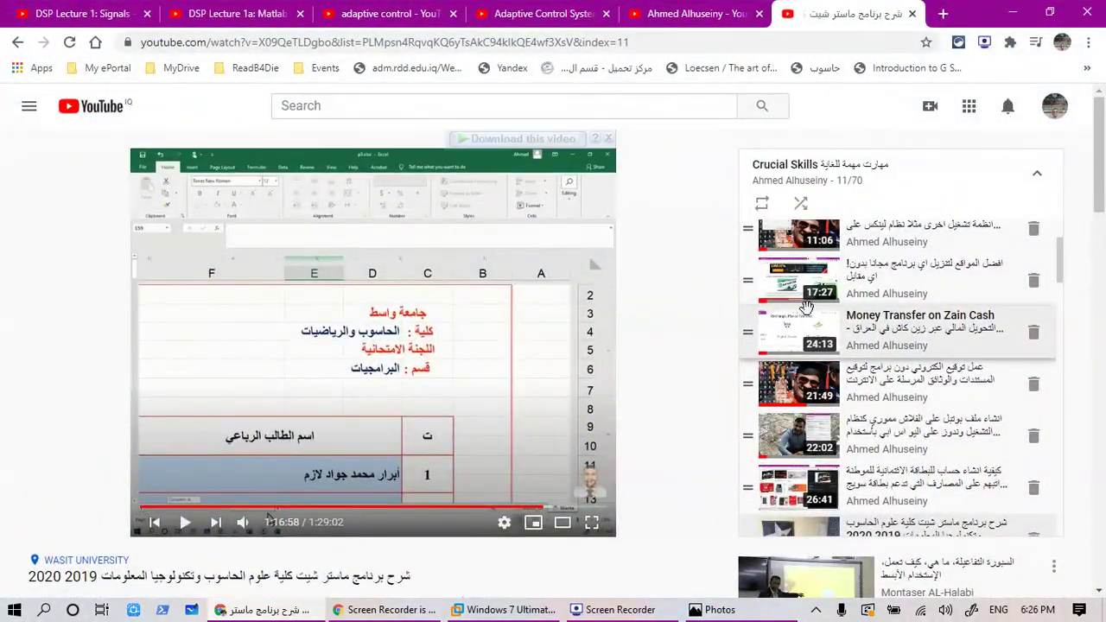
scroll(424, 396, down, 2)
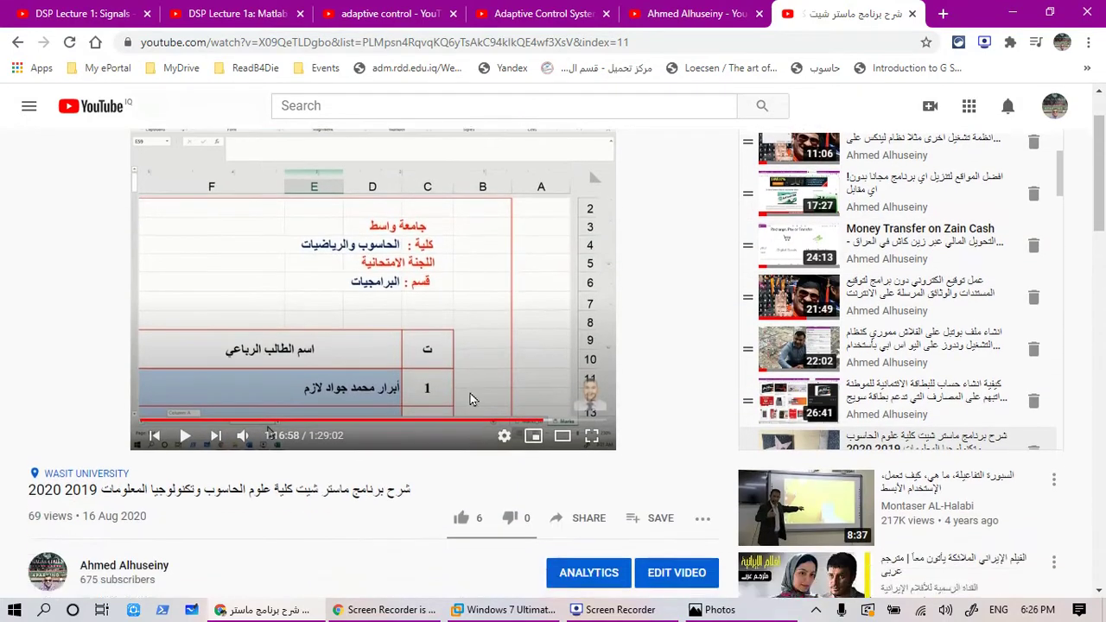
scroll(470, 388, up, 2)
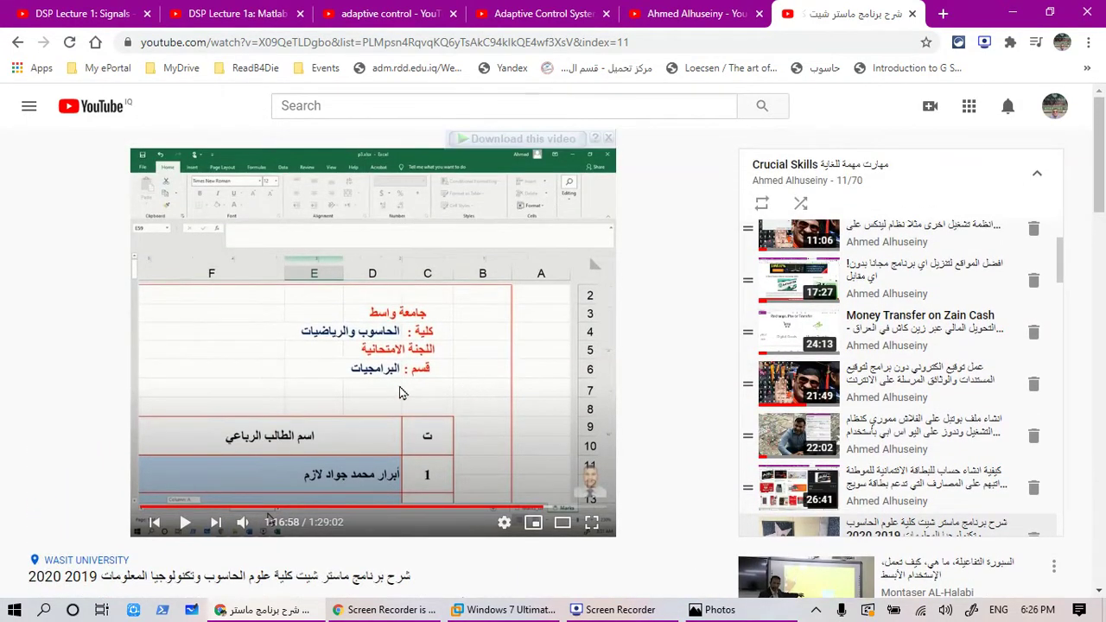
scroll(1103, 188, down, 1)
scroll(1102, 187, up, 1)
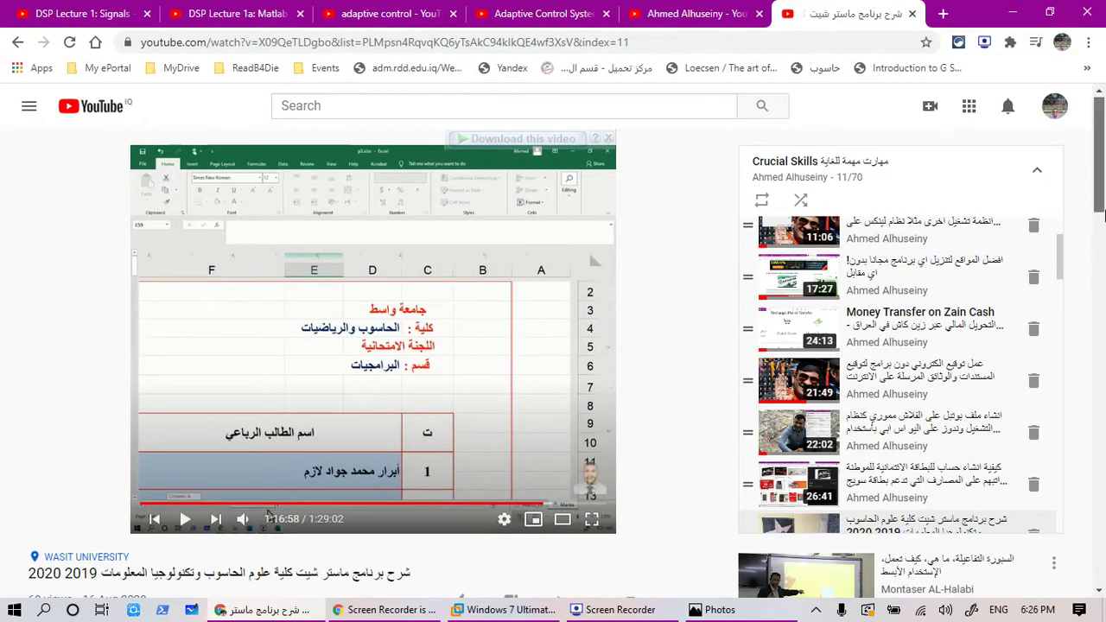
scroll(1092, 233, down, 2)
scroll(1093, 233, up, 1)
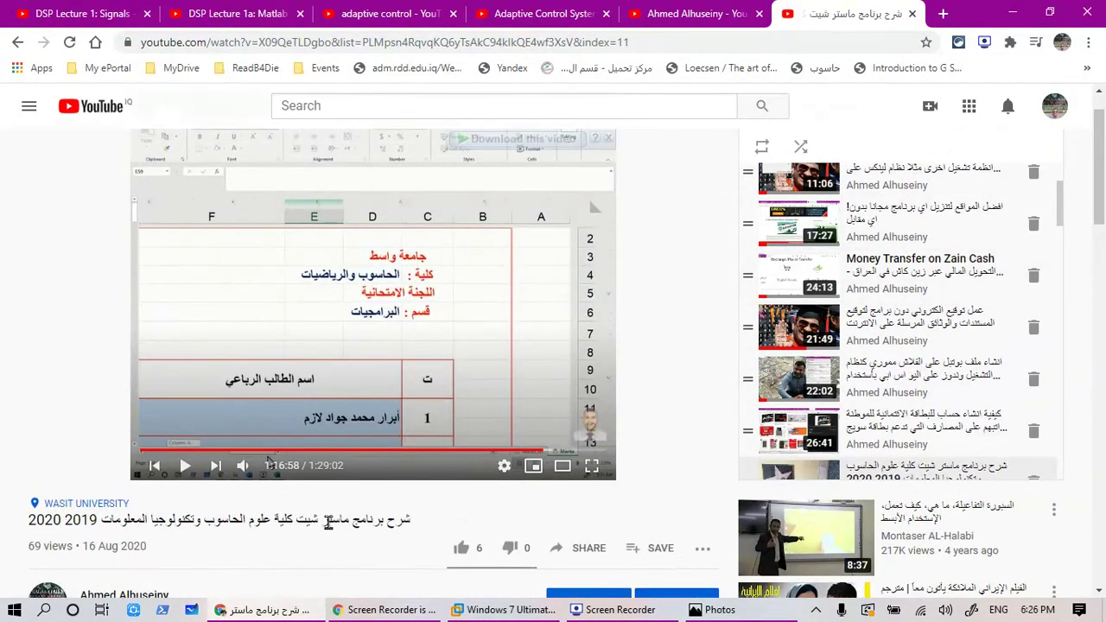
Highlight the master sheet tutorial video's title and look over the description below it
drag(413, 528, 35, 510)
scroll(430, 212, up, 1)
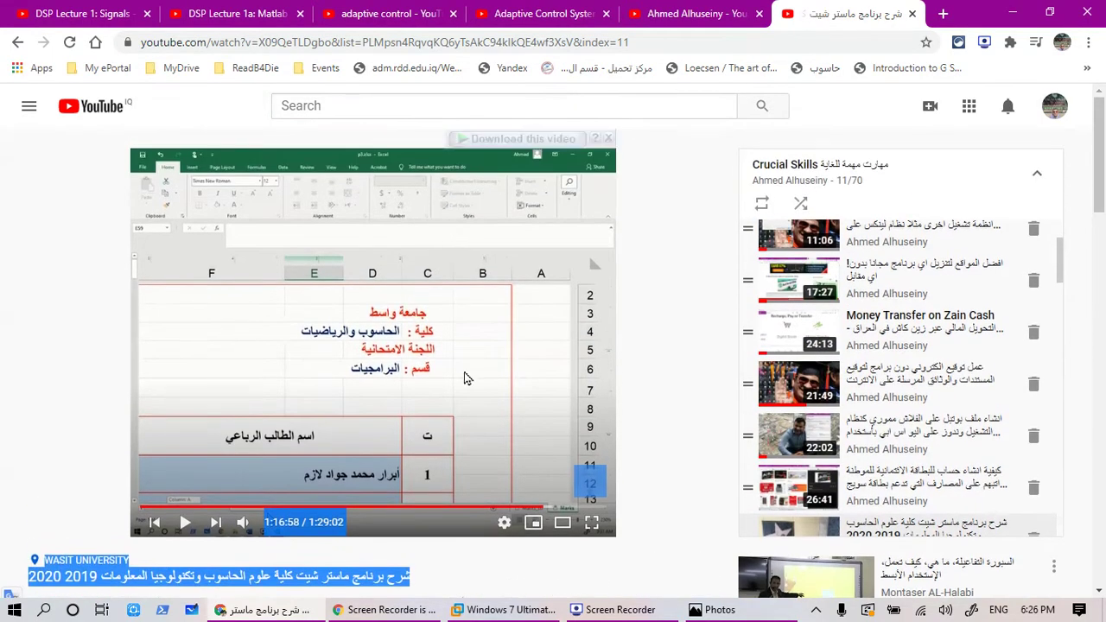
scroll(501, 471, down, 5)
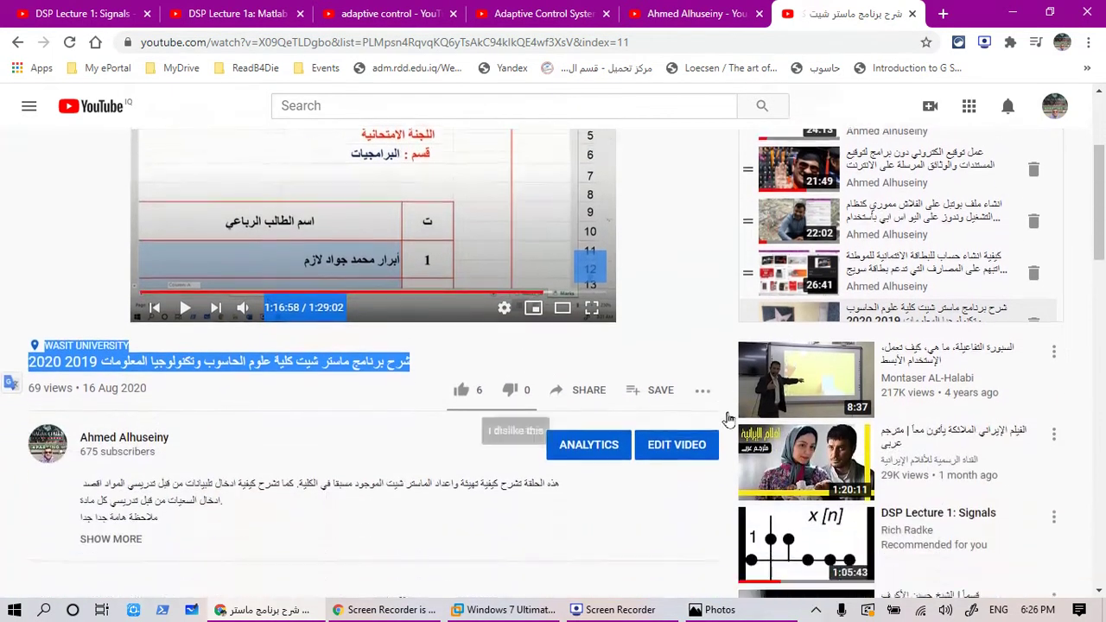
scroll(497, 374, up, 5)
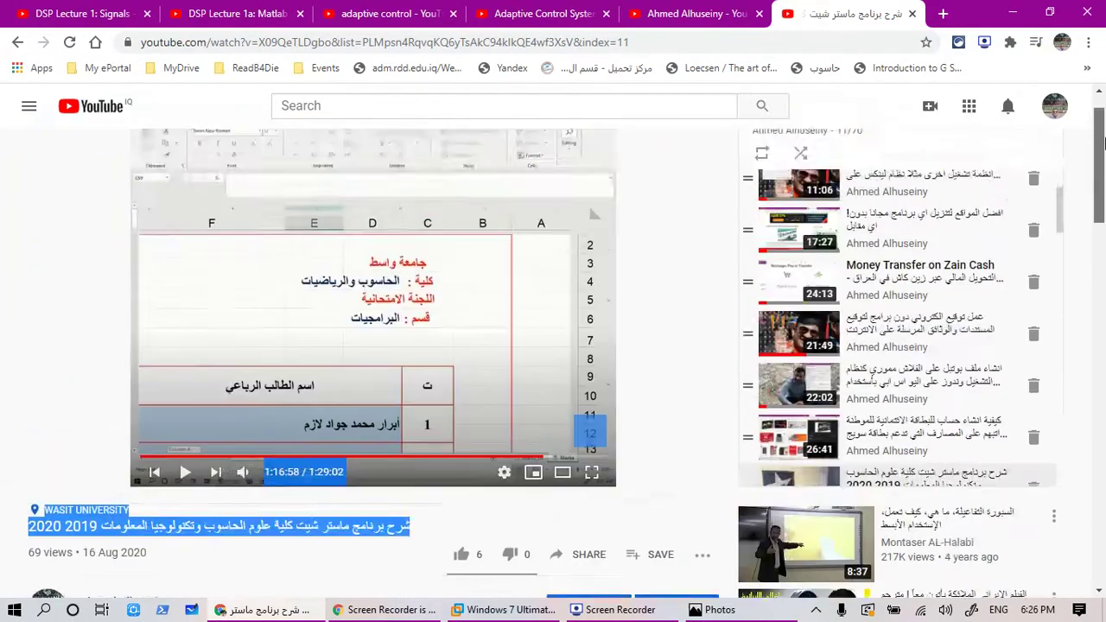